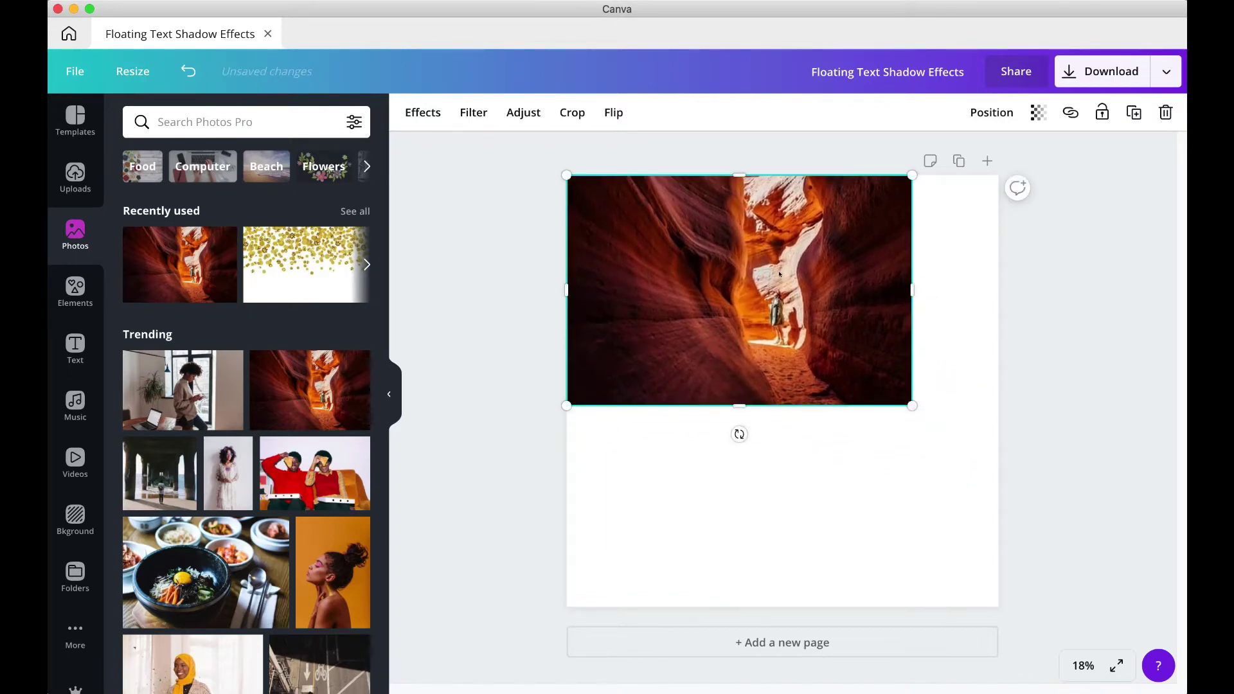
Step: Enlarge the canyon photo until it fills the whole square page as the background
left_click_drag(914, 407, 1189, 658)
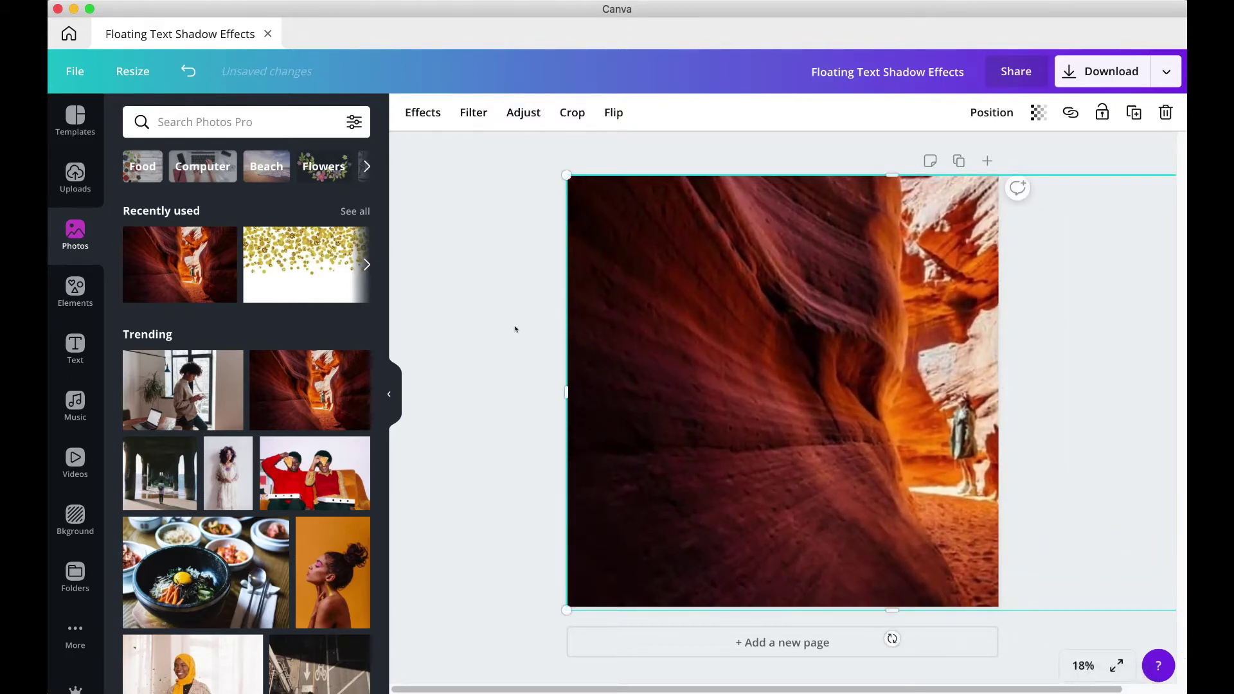
left_click(497, 313)
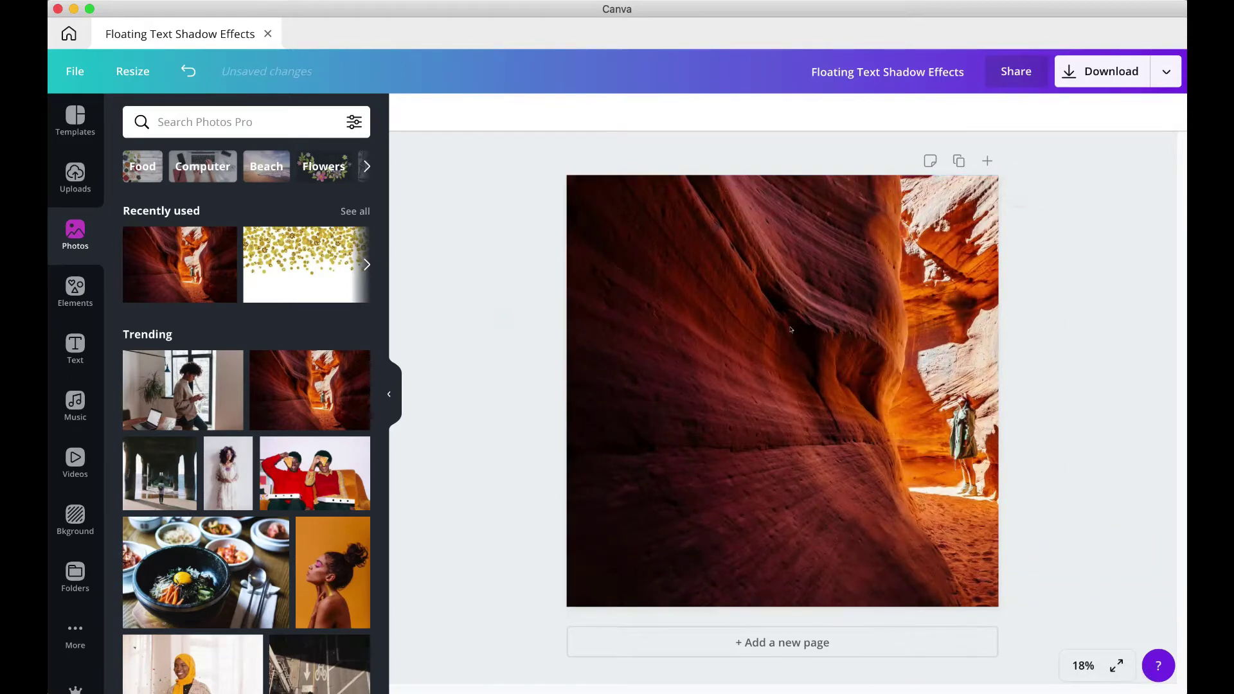
left_click(768, 273)
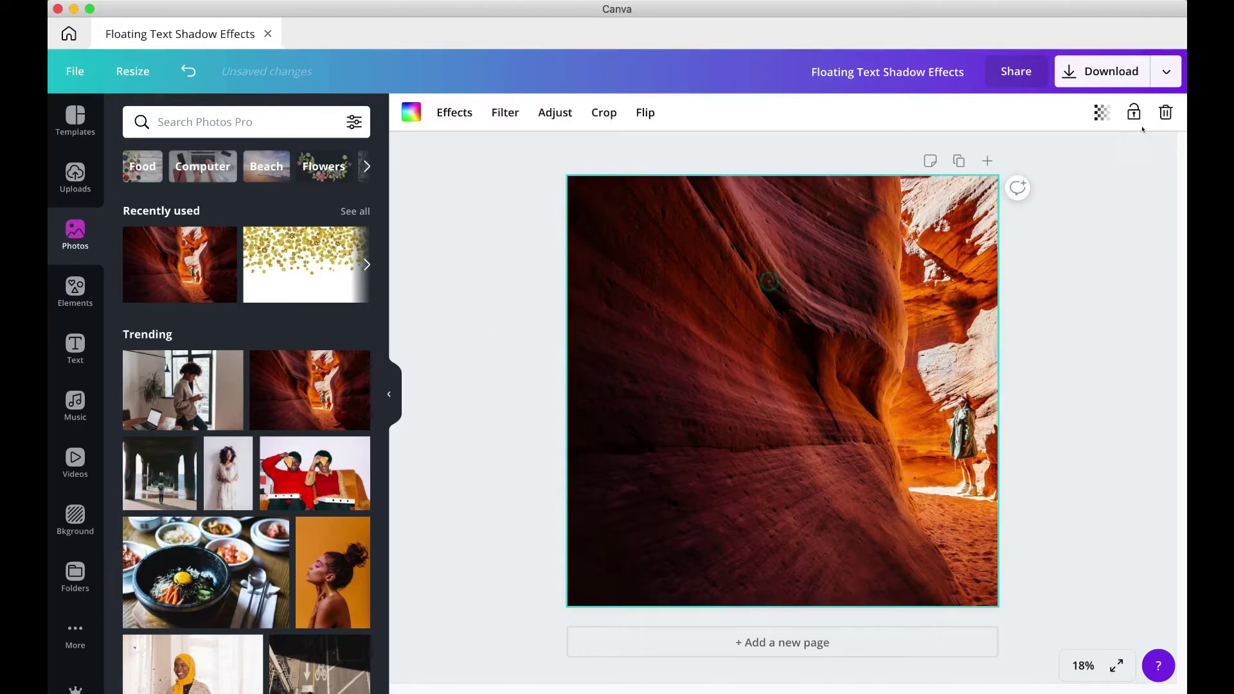
left_click(1123, 187)
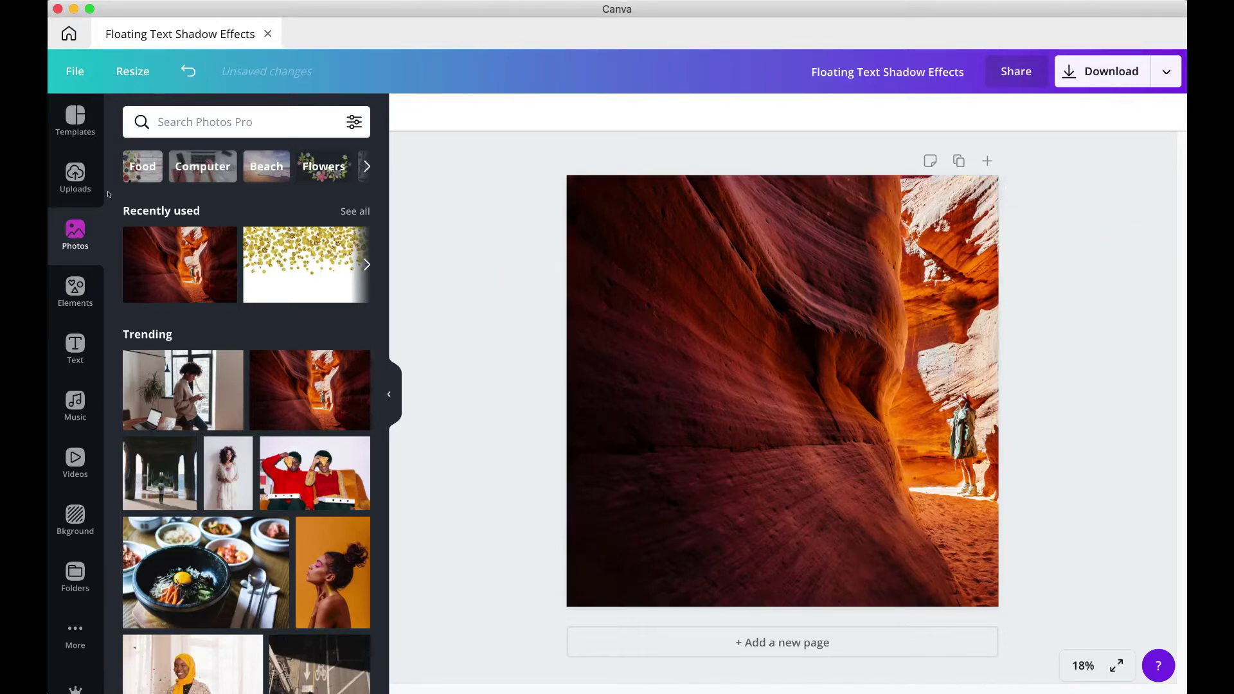
Step: Add a subheading text to the page and enlarge it to font size 147
left_click(69, 357)
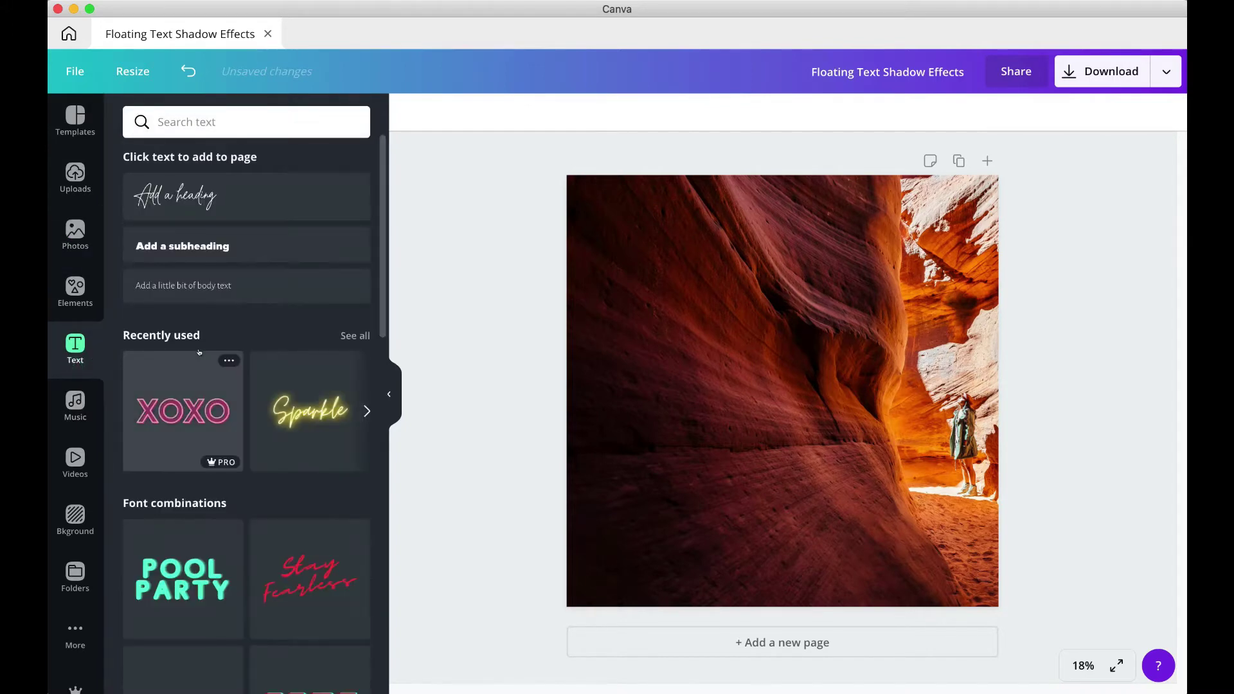
left_click(186, 248)
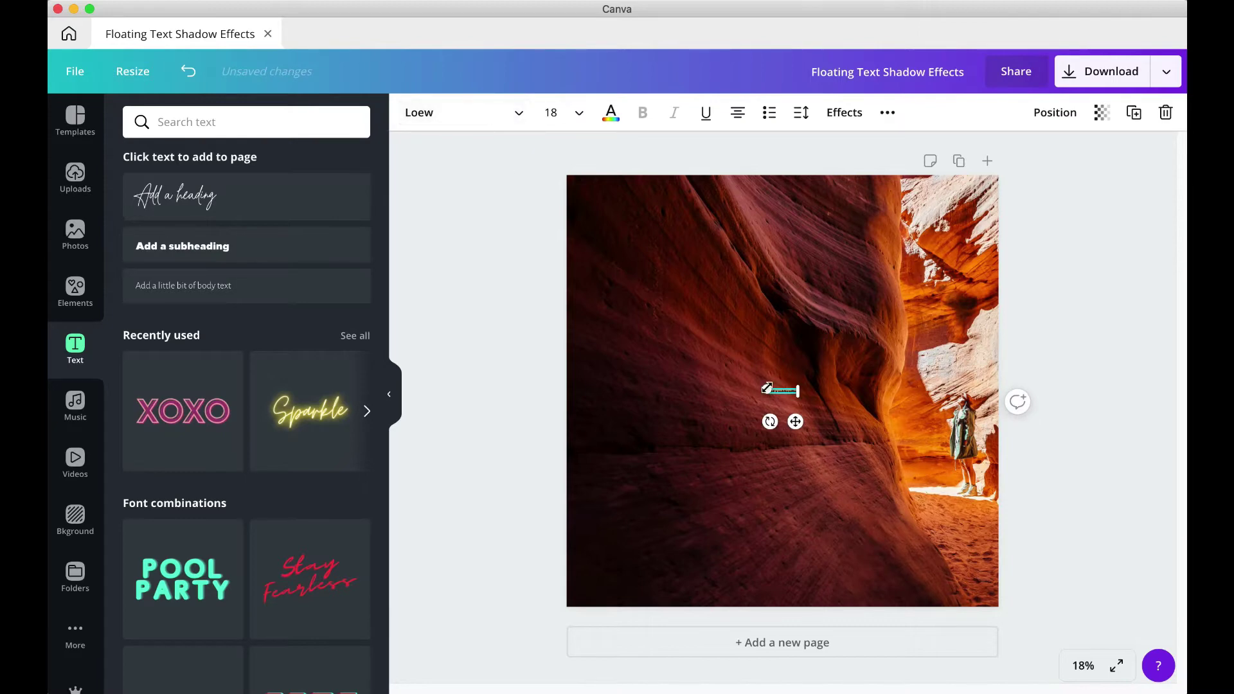
left_click_drag(767, 388, 543, 319)
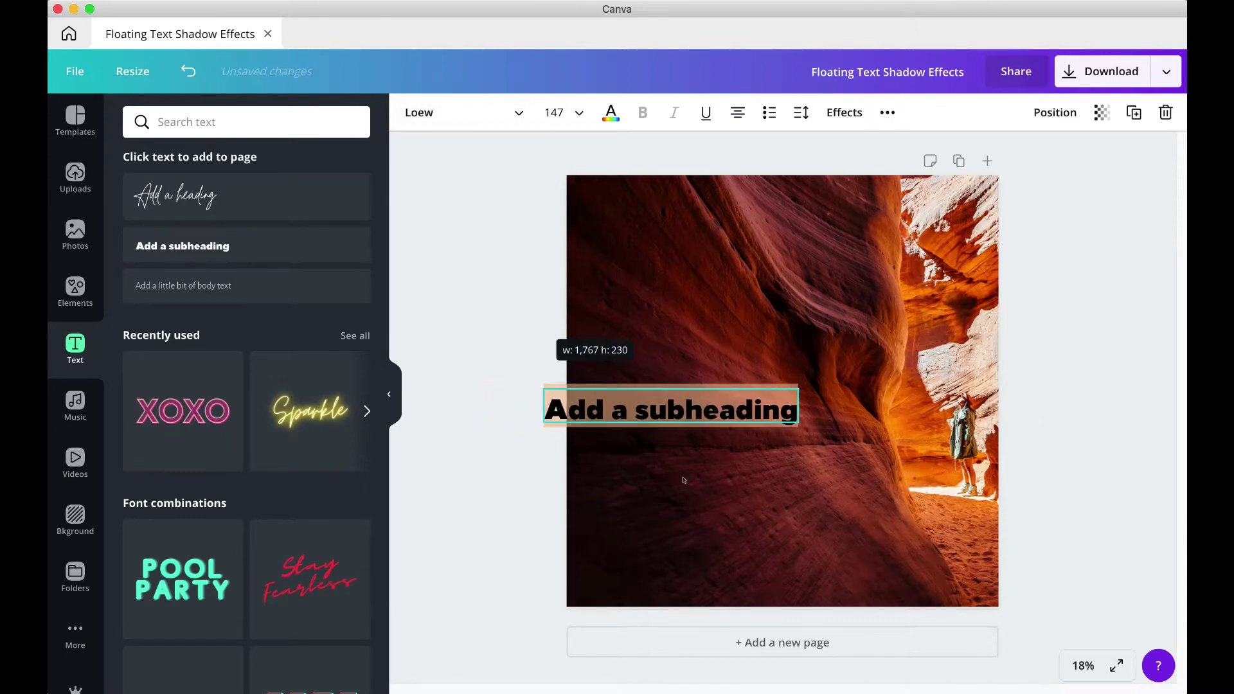
Step: Set the subheading's font to Loew Heavy Italic and tighten its letter spacing to -12
left_click(459, 112)
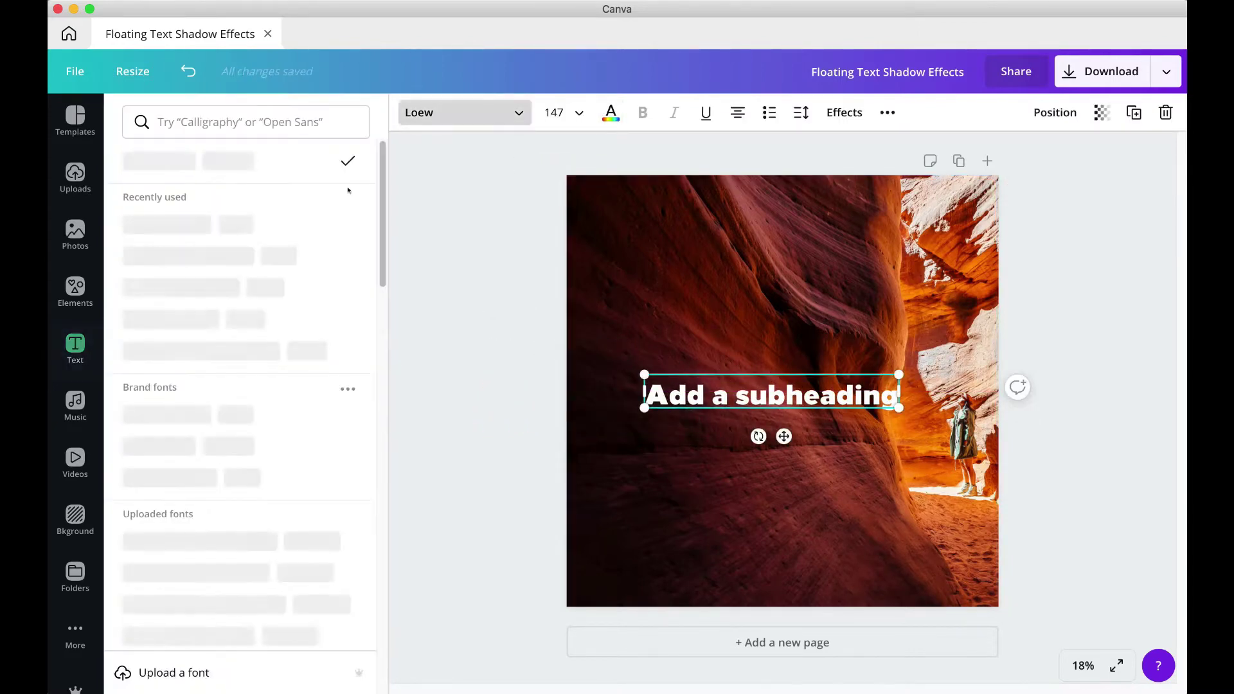
scroll(296, 283, "down", 15)
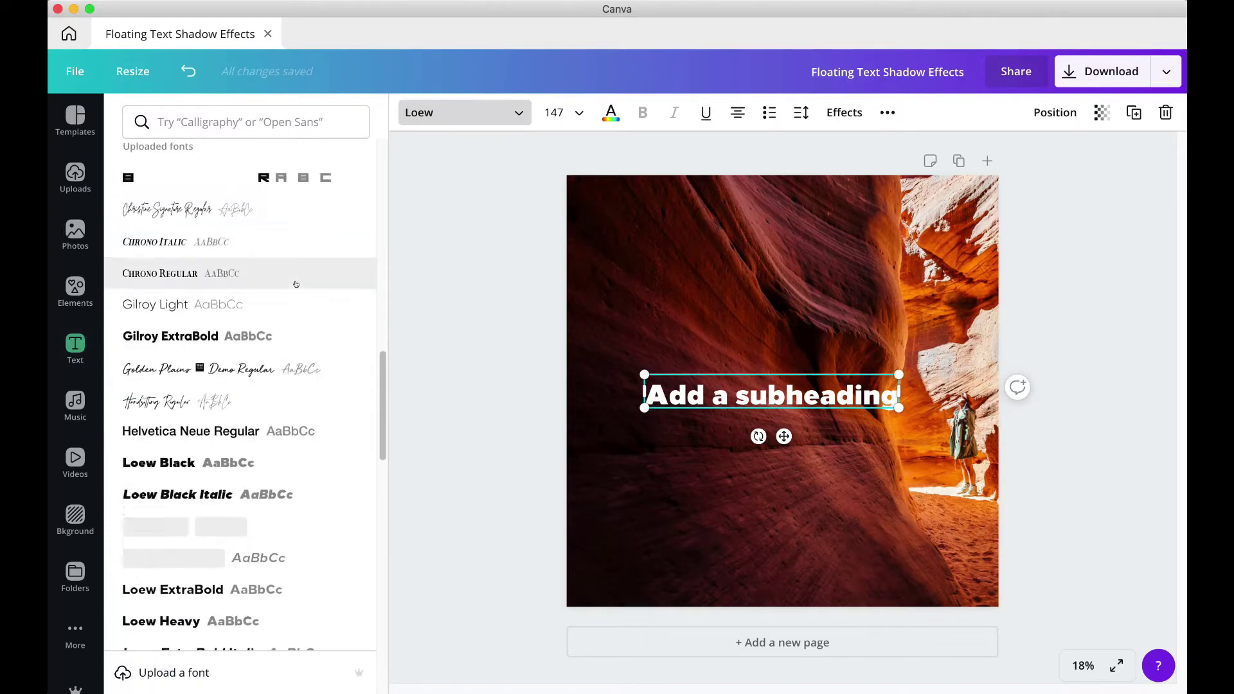
scroll(295, 284, "down", 10)
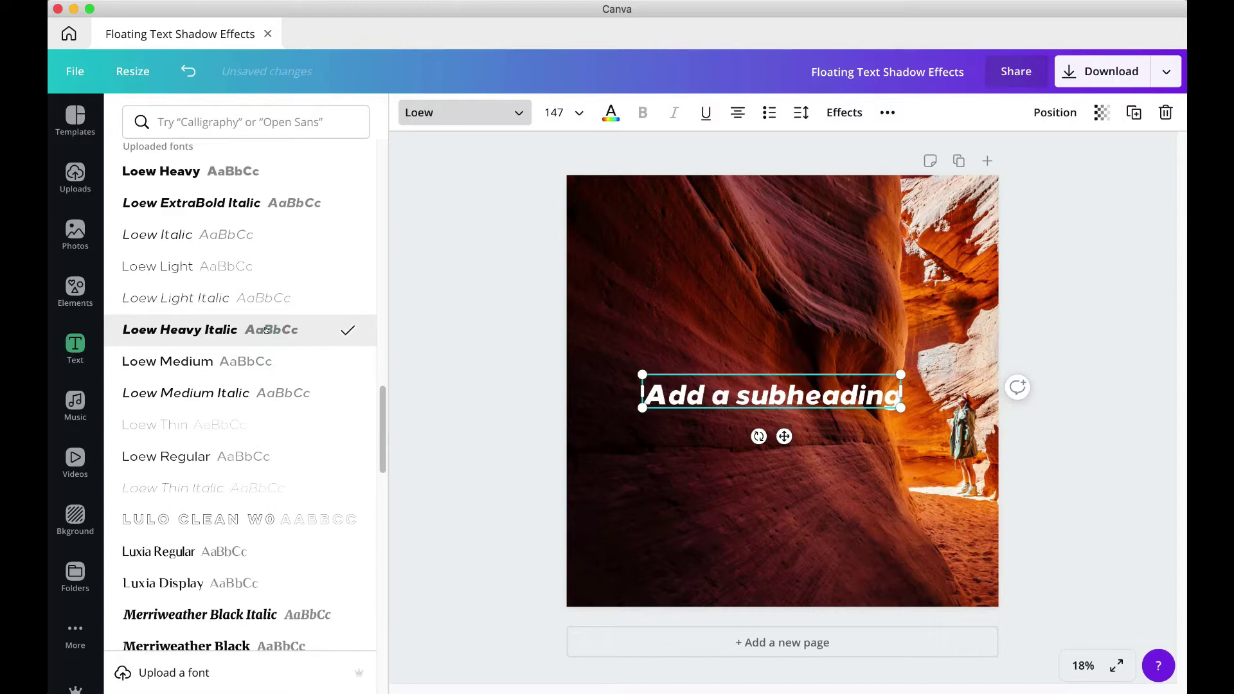
left_click(845, 113)
left_click(801, 113)
left_click_drag(899, 160, 897, 159)
left_click(845, 112)
Step: Replace the subheading text with "FLOATING" on the first line and "TEXT SHADOW EFFECT" below it
double_click(796, 386)
triple_click(797, 385)
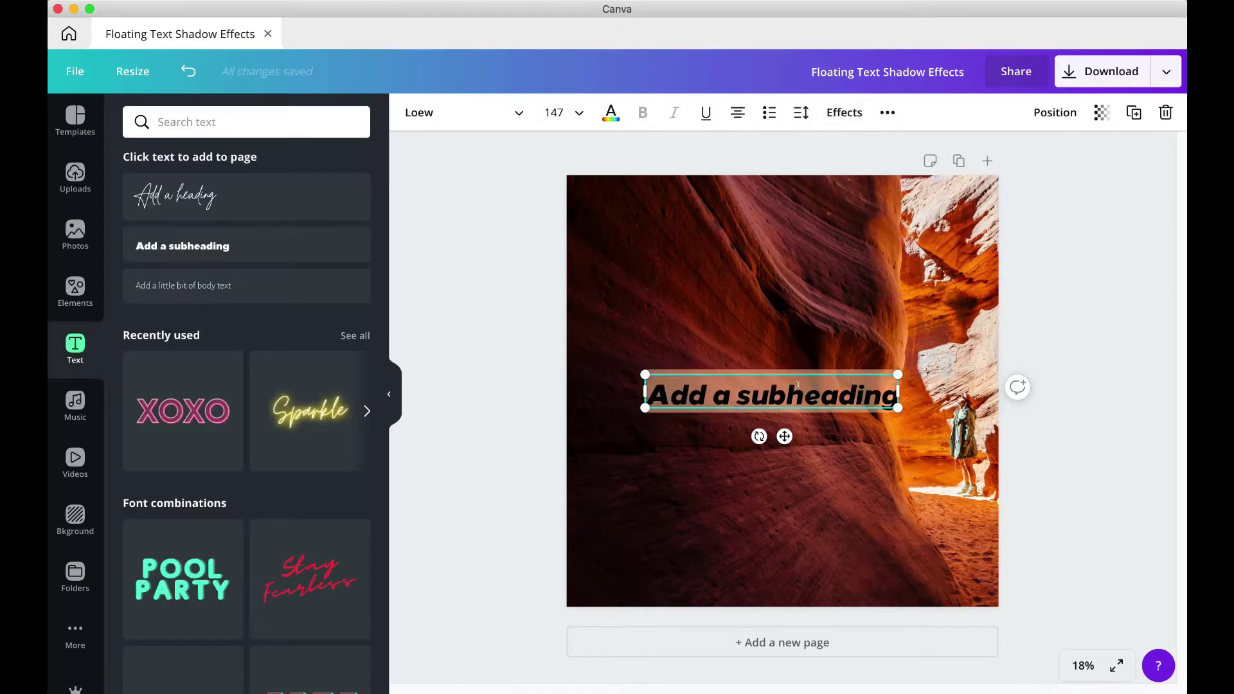
type("FLOATING")
key("Return")
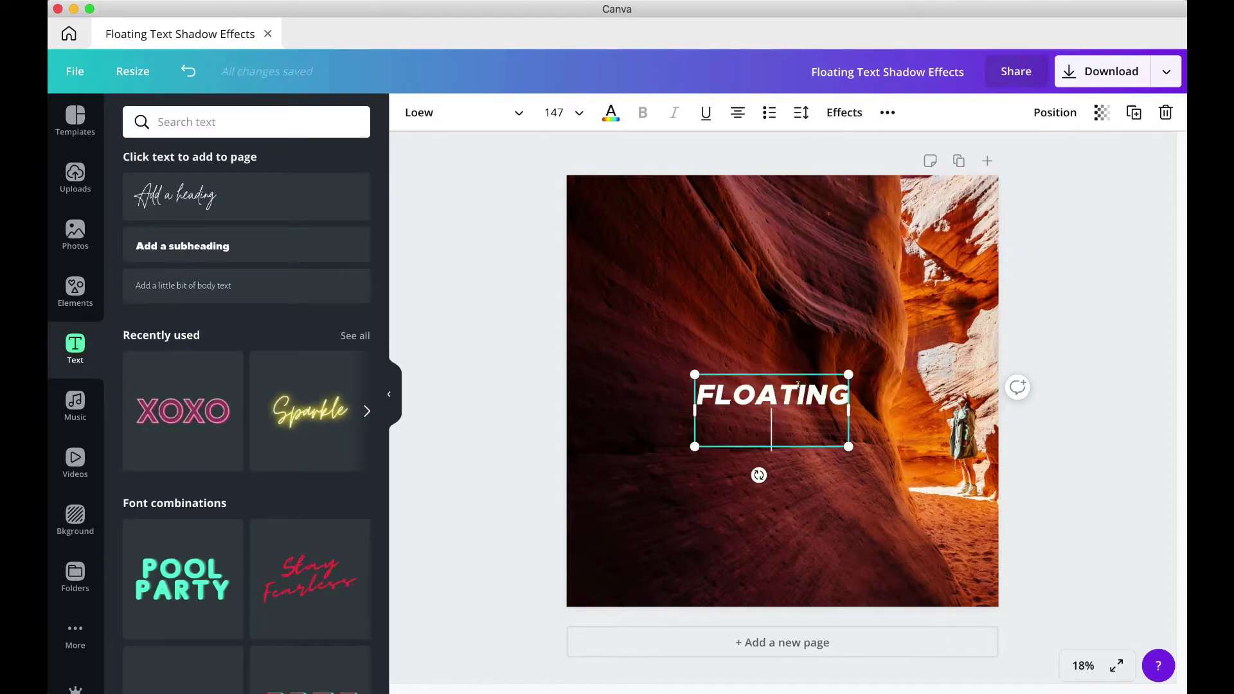
type("TEXT SHADOW E")
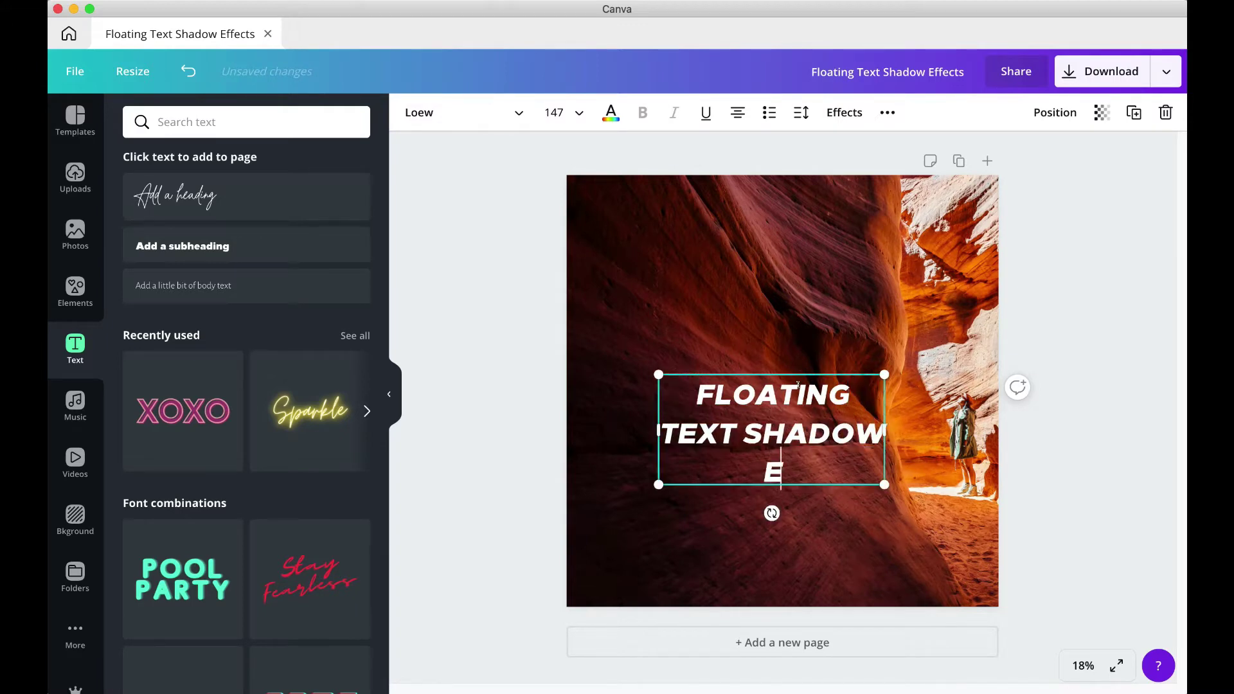
type("FFECT")
Step: Left-align all lines of the text and reduce the line height to 0.85
key("super+shift+l")
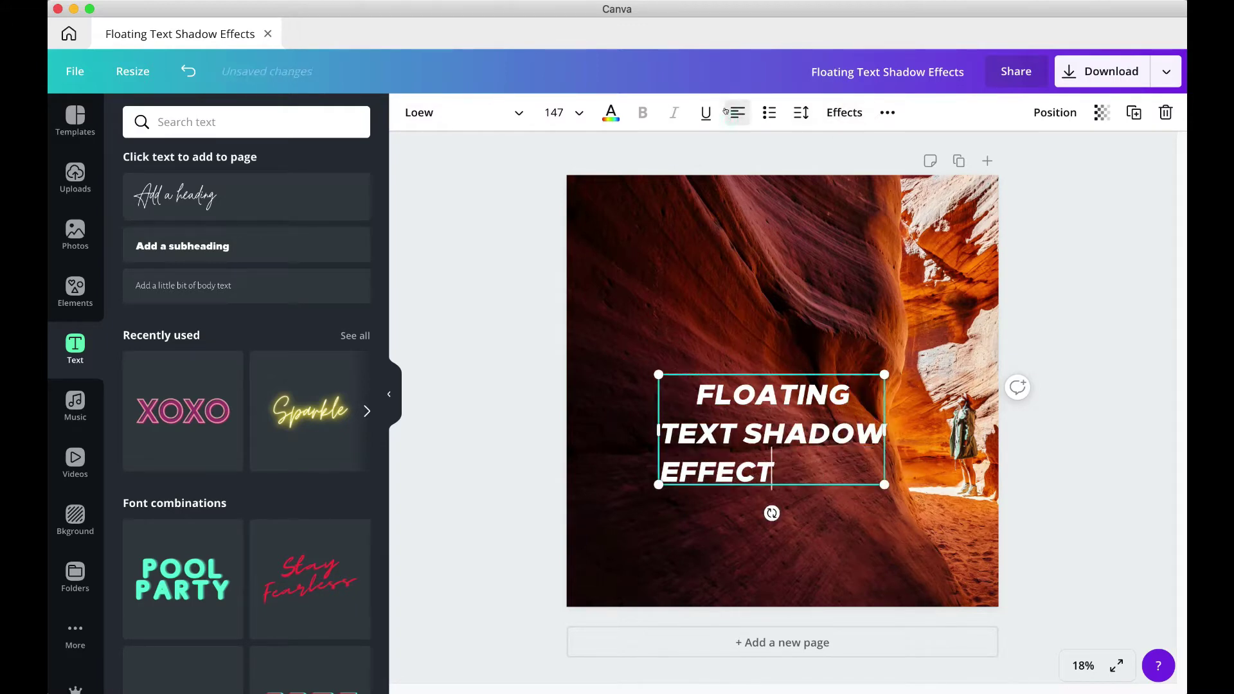
key("super+a")
left_click(801, 113)
left_click_drag(927, 192, 899, 191)
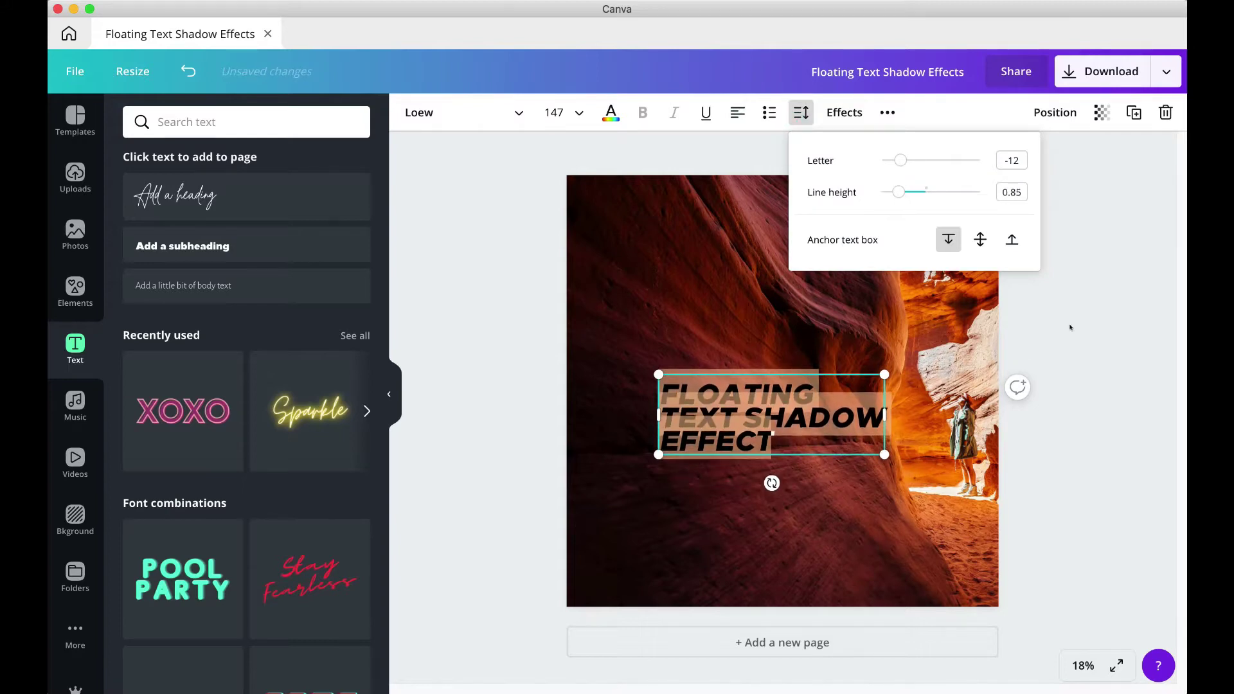
Step: Widen the text box slightly, move it up to the page's left margin, and enlarge the text to size 170
left_click_drag(888, 416, 893, 416)
left_click_drag(807, 417, 758, 344)
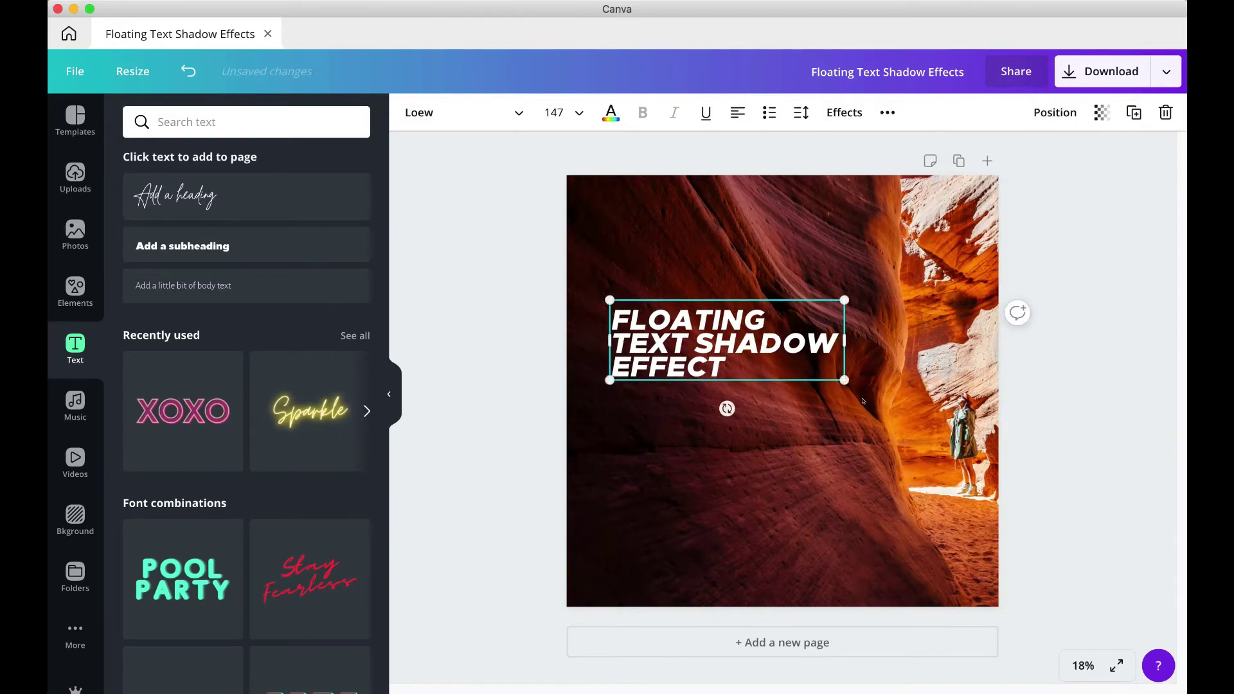
left_click_drag(843, 380, 868, 432)
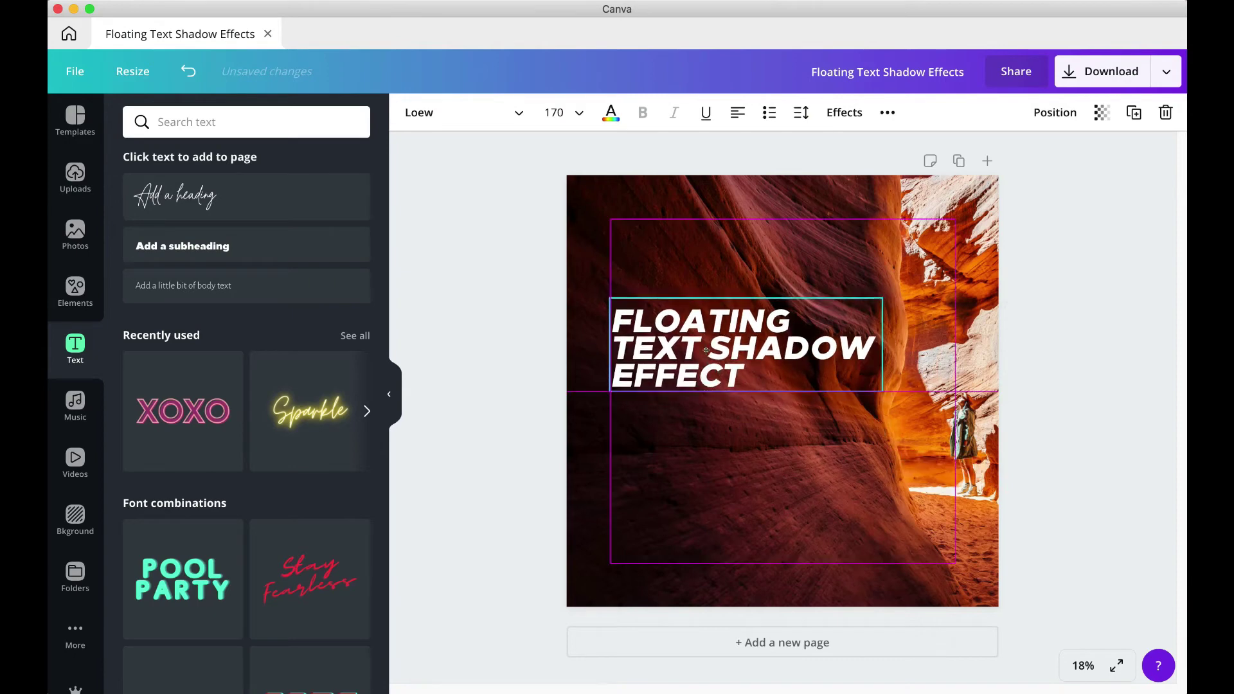
Step: Duplicate the three-line text and delete "TEXT SHADOW EFFECT" from the original so it holds only "FLOATING"
left_click(1134, 113)
left_click_drag(755, 360, 614, 341)
left_click(746, 378)
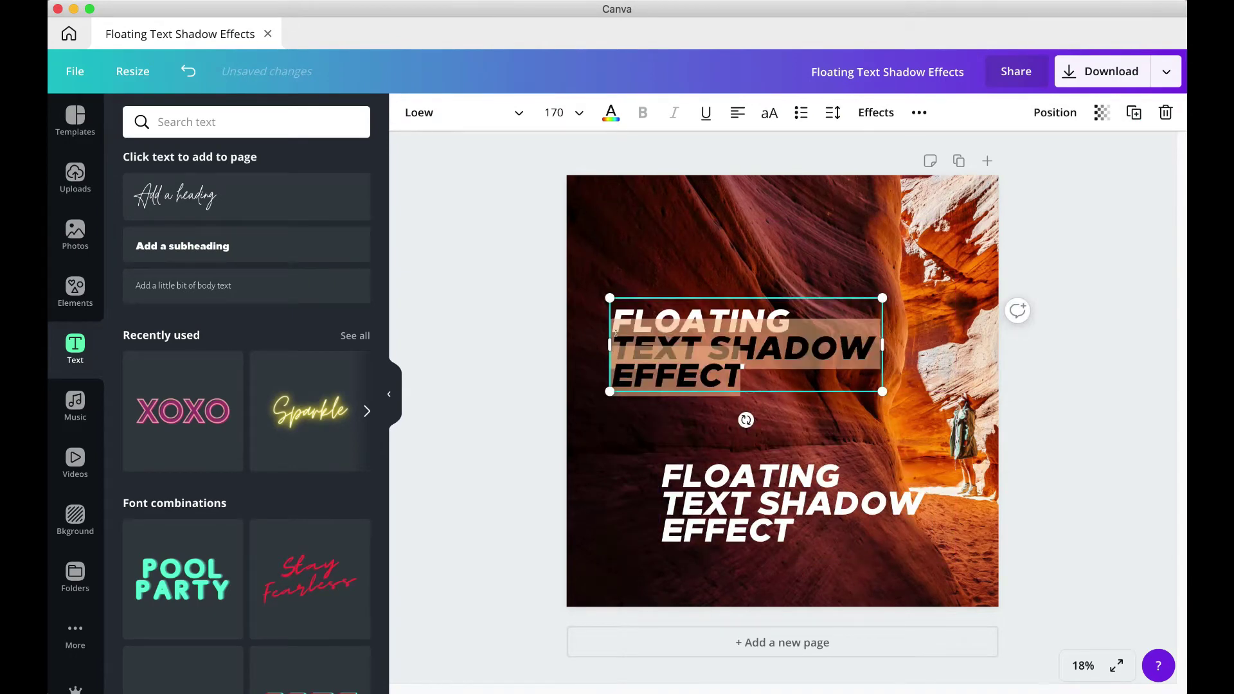
key("BackSpace")
Step: Place the duplicate directly below the FLOATING text, aligned with it, and delete its "FLOATING" line
left_click_drag(865, 466, 815, 379)
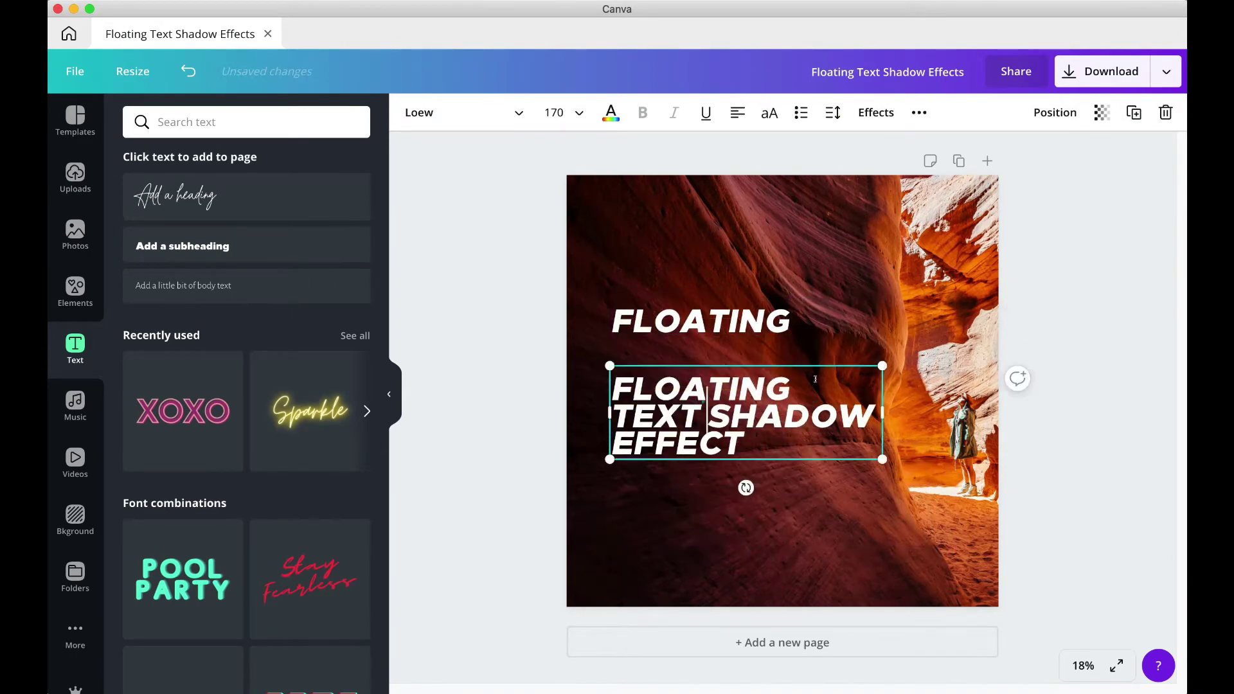
double_click(614, 387)
key("BackSpace")
Step: Duplicate the TEXT SHADOW EFFECT box, place the copy lower on the page, and trim it to "EFFECT"
left_click(1129, 120)
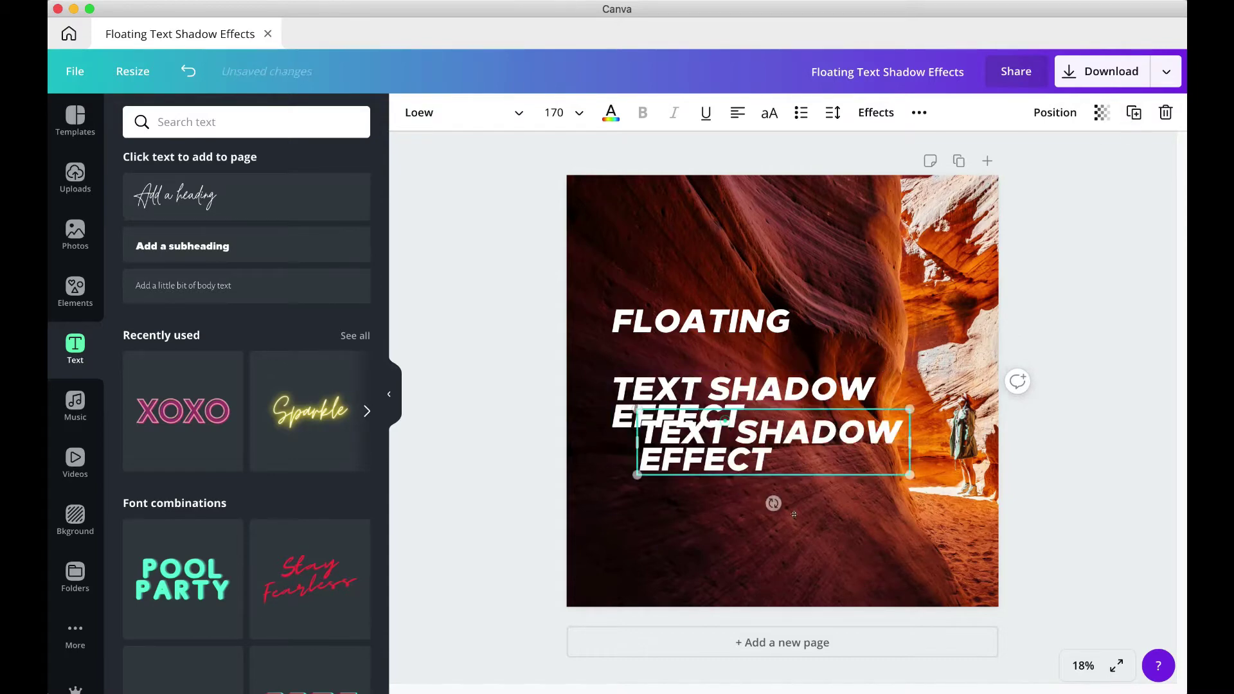
left_click_drag(771, 440, 820, 509)
left_click_drag(687, 528, 686, 415)
key("BackSpace")
Step: Delete "EFFECT" from the middle text box so it holds only "TEXT SHADOW"
left_click(723, 423)
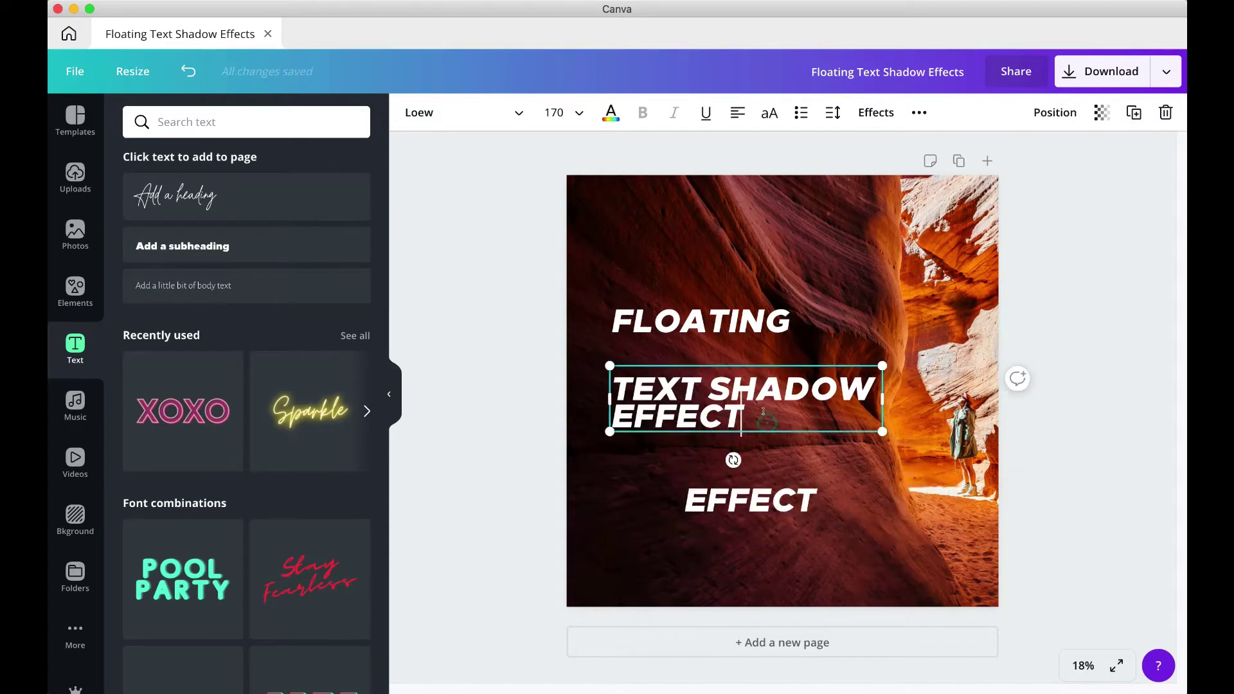
left_click_drag(762, 418, 614, 418)
key("BackSpace")
left_click(710, 355)
Step: Stack the TEXT SHADOW and EFFECT boxes closely beneath FLOATING, left-aligned with even line gaps
left_click_drag(667, 377, 666, 337)
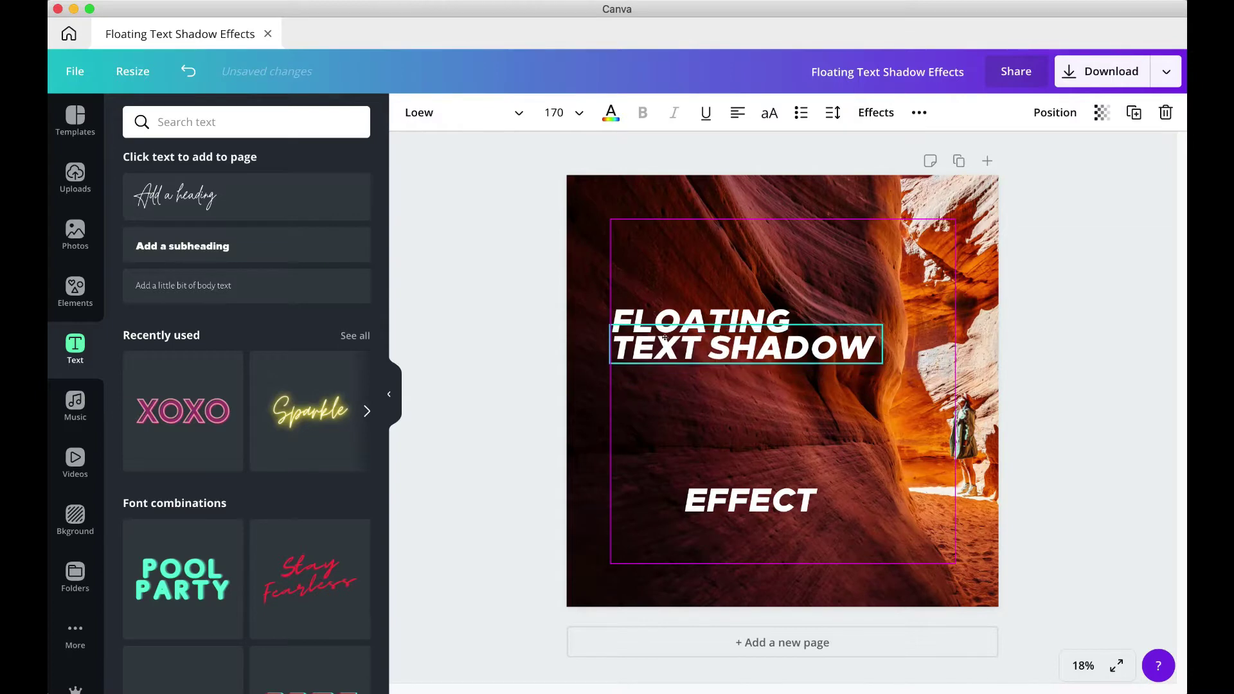
left_click_drag(718, 506, 644, 378)
left_click_drag(814, 350, 810, 355)
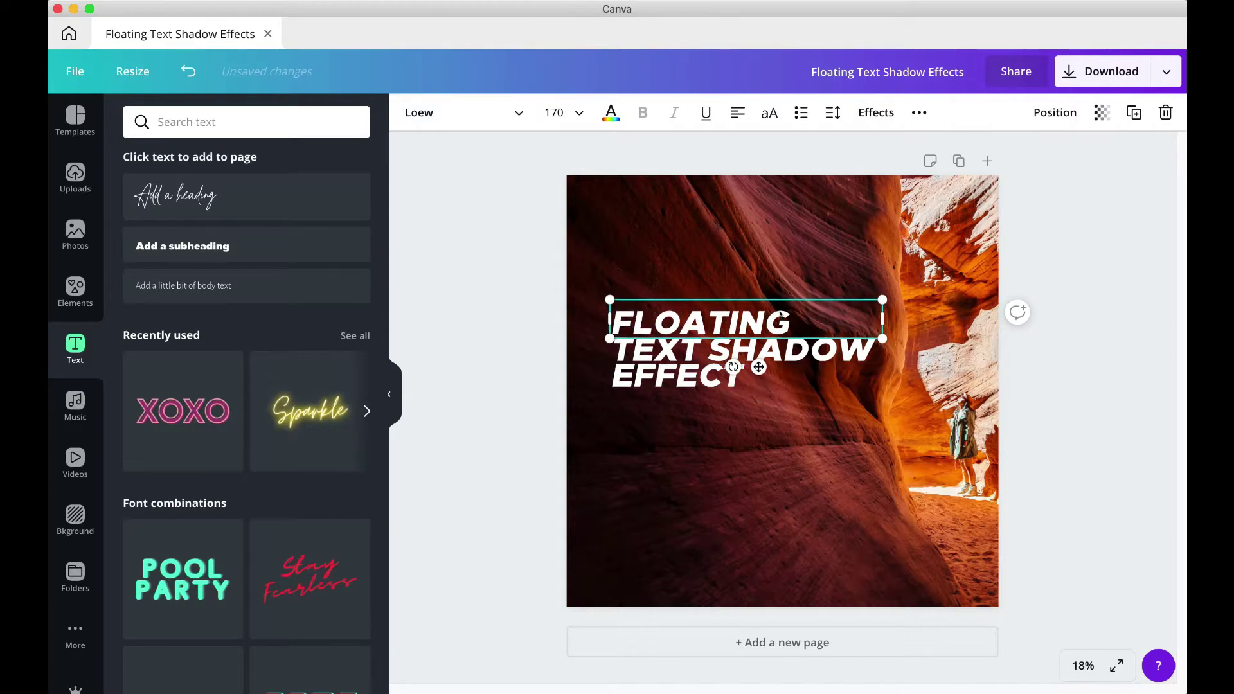
left_click(1073, 364)
Step: Color the FLOATING line with the light beige from the photo colors
left_click(714, 321)
left_click(611, 113)
scroll(356, 443, "down", 5)
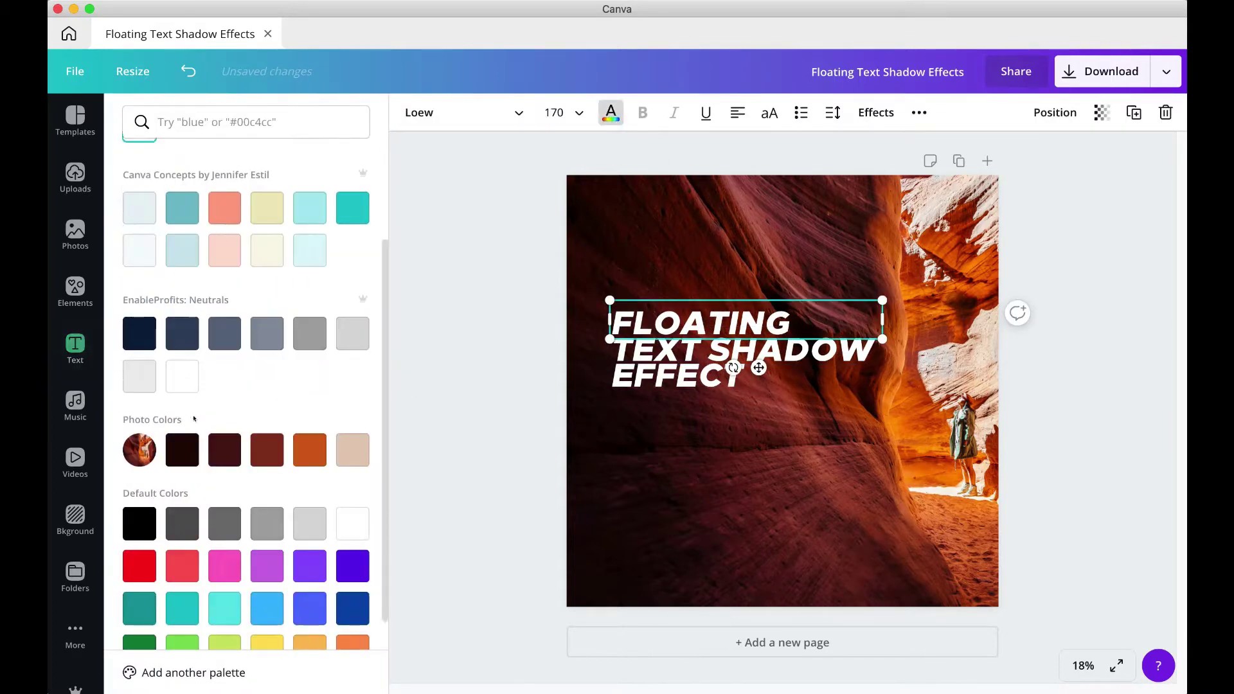
left_click(356, 442)
Step: Color the TEXT SHADOW line with the default yellow
left_click(725, 352)
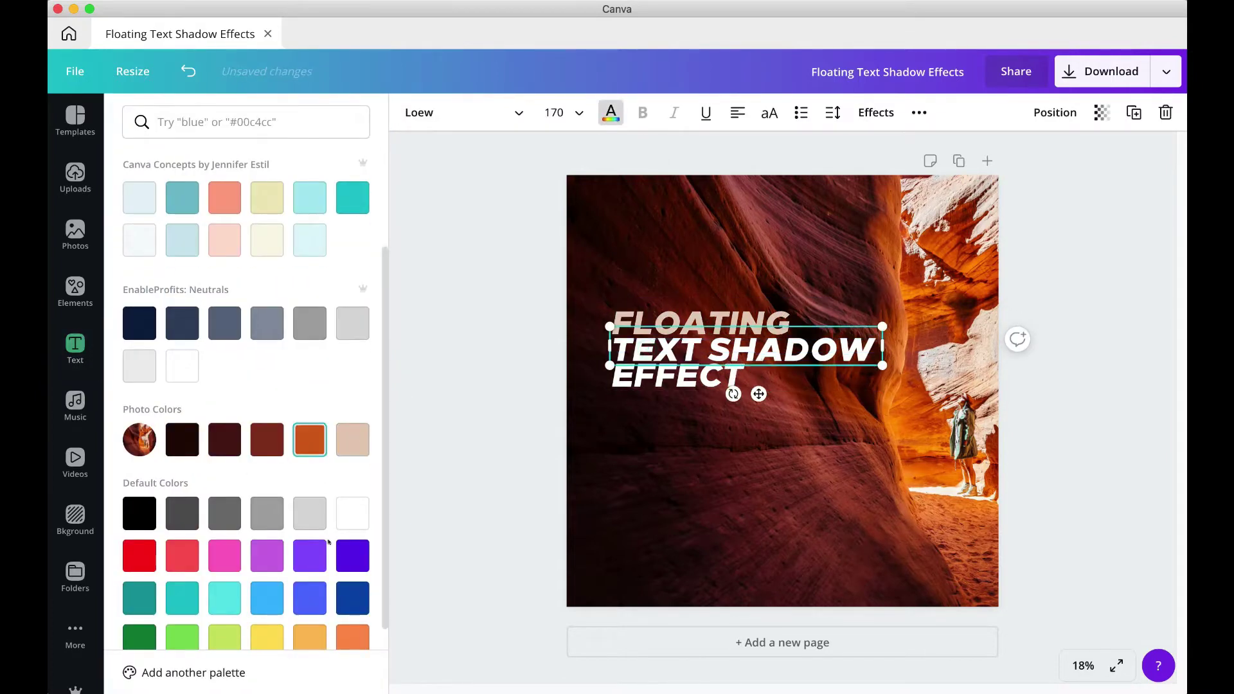
scroll(310, 440, "down", 1)
left_click(352, 614)
left_click(267, 614)
Step: Try black, photo-based and red colors on the EFFECT line, ending with the default red
left_click(678, 376)
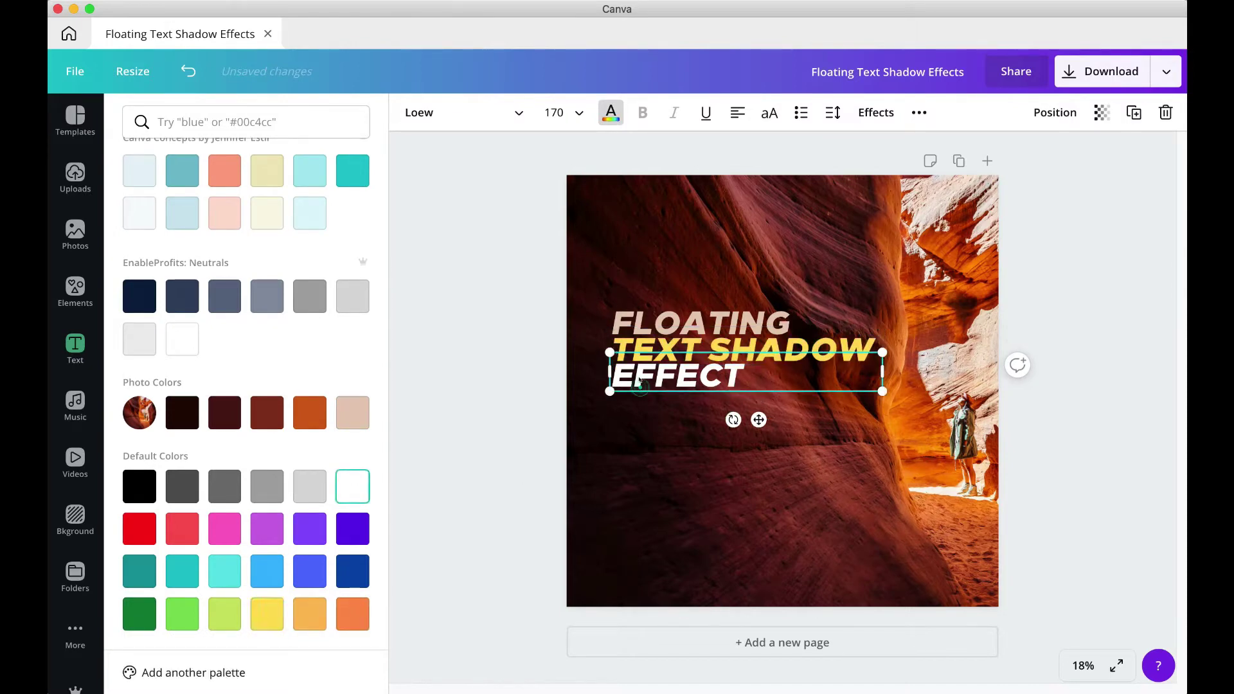
left_click(138, 486)
left_click(267, 412)
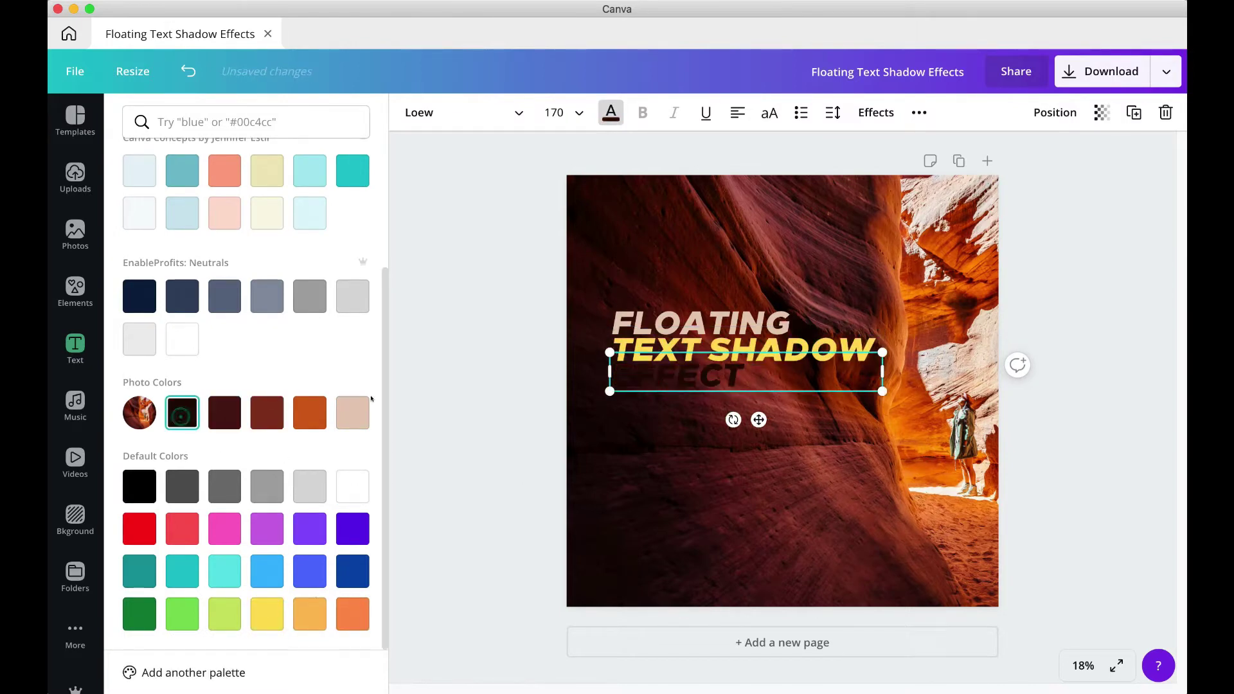
left_click(352, 412)
left_click(138, 529)
Step: Deepen the EFFECT line's red to a darker custom shade
scroll(193, 386, "up", 3)
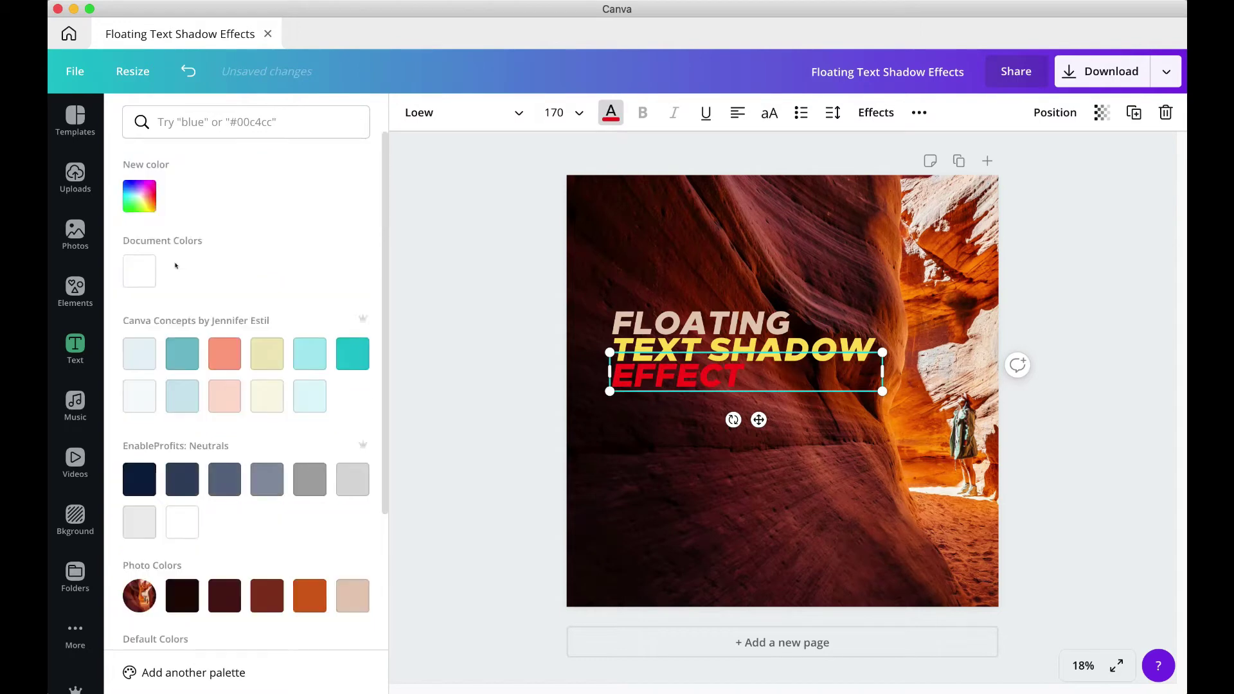
left_click(140, 196)
left_click_drag(300, 245, 402, 244)
left_click(499, 289)
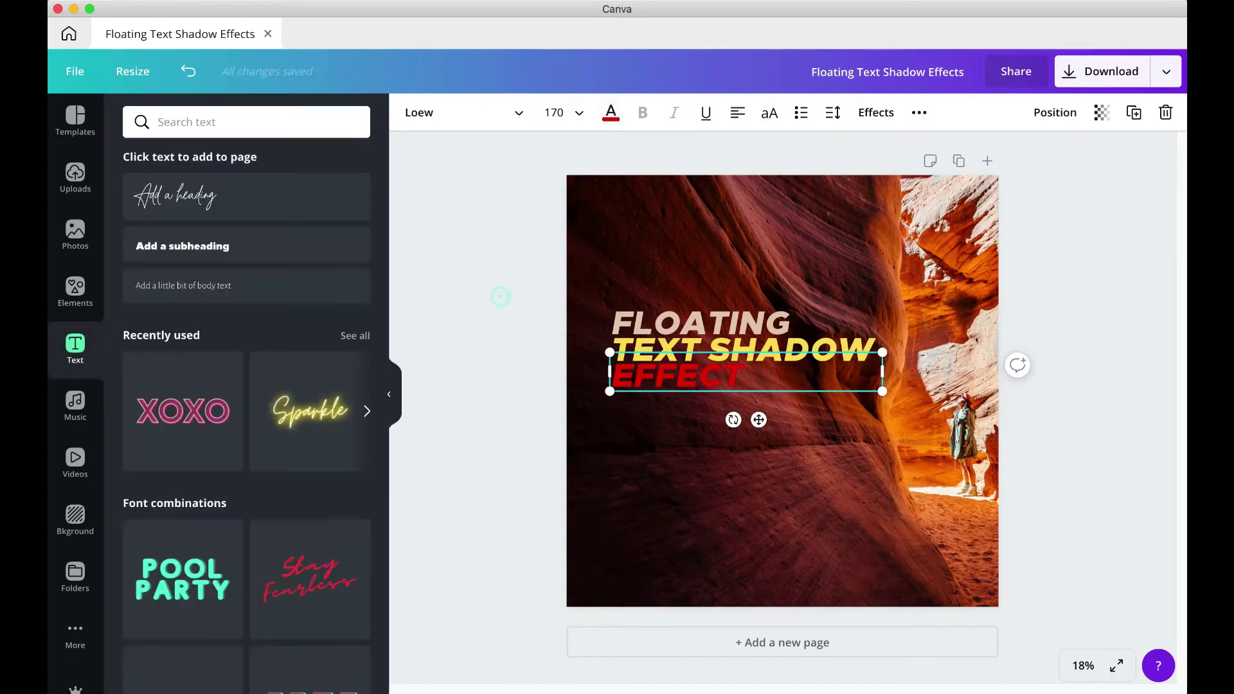
Step: Change the TEXT SHADOW line's yellow to a deeper, more saturated golden custom shade
left_click(746, 351)
left_click(611, 113)
left_click(140, 196)
left_click_drag(172, 331, 170, 332)
left_click_drag(270, 238, 378, 222)
left_click(447, 241)
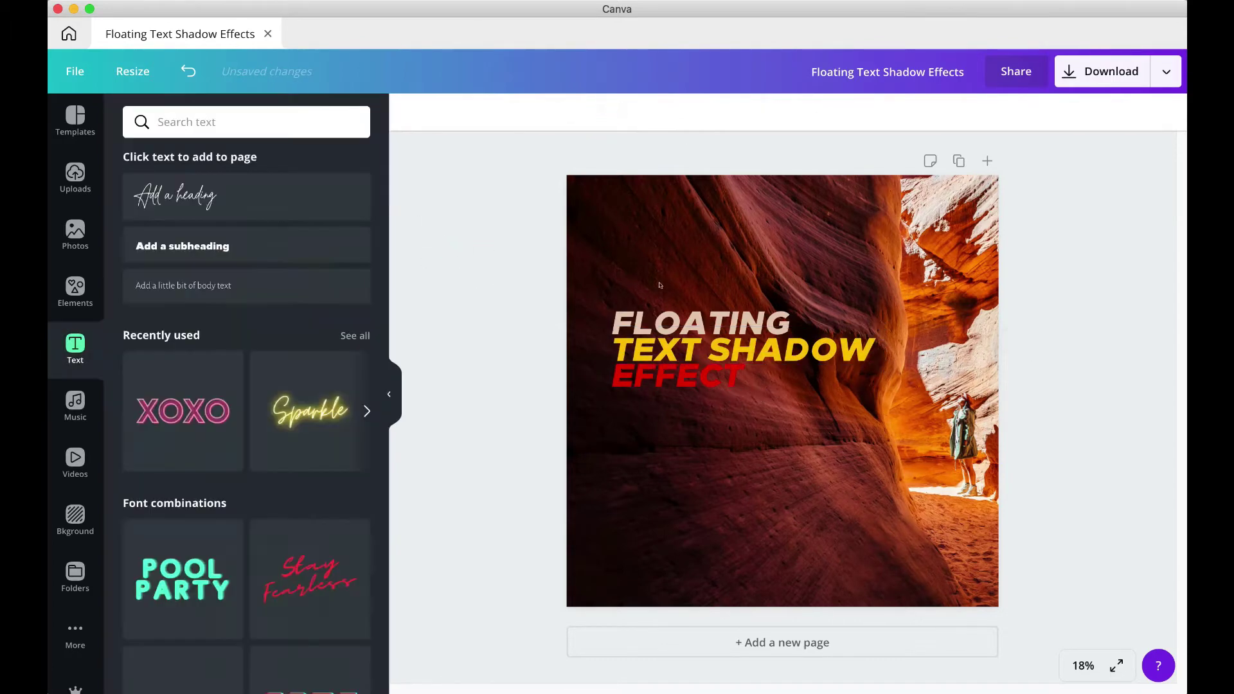
Step: Search the colors for "ORANGE", apply the Sip of Orange orange to the EFFECT line, and fine-tune it to about #ed7609
left_click(675, 321)
left_click(681, 378)
left_click(610, 113)
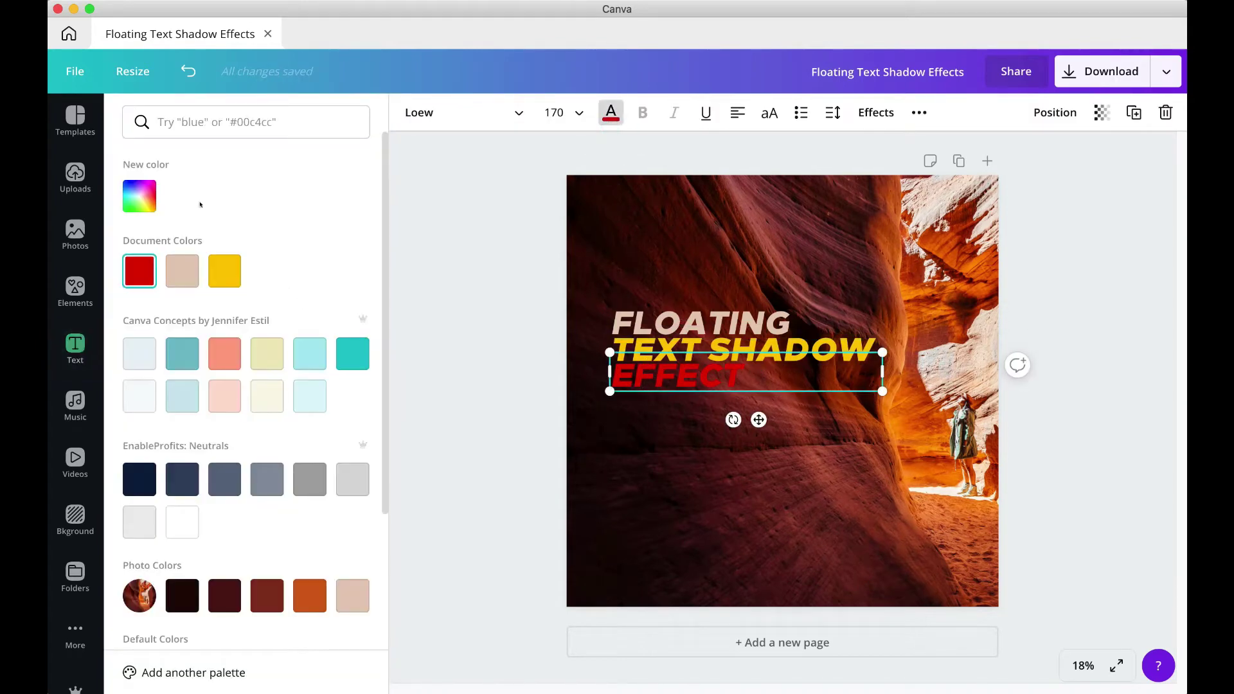
left_click(228, 123)
type("ORANGE")
scroll(230, 159, "down", 3)
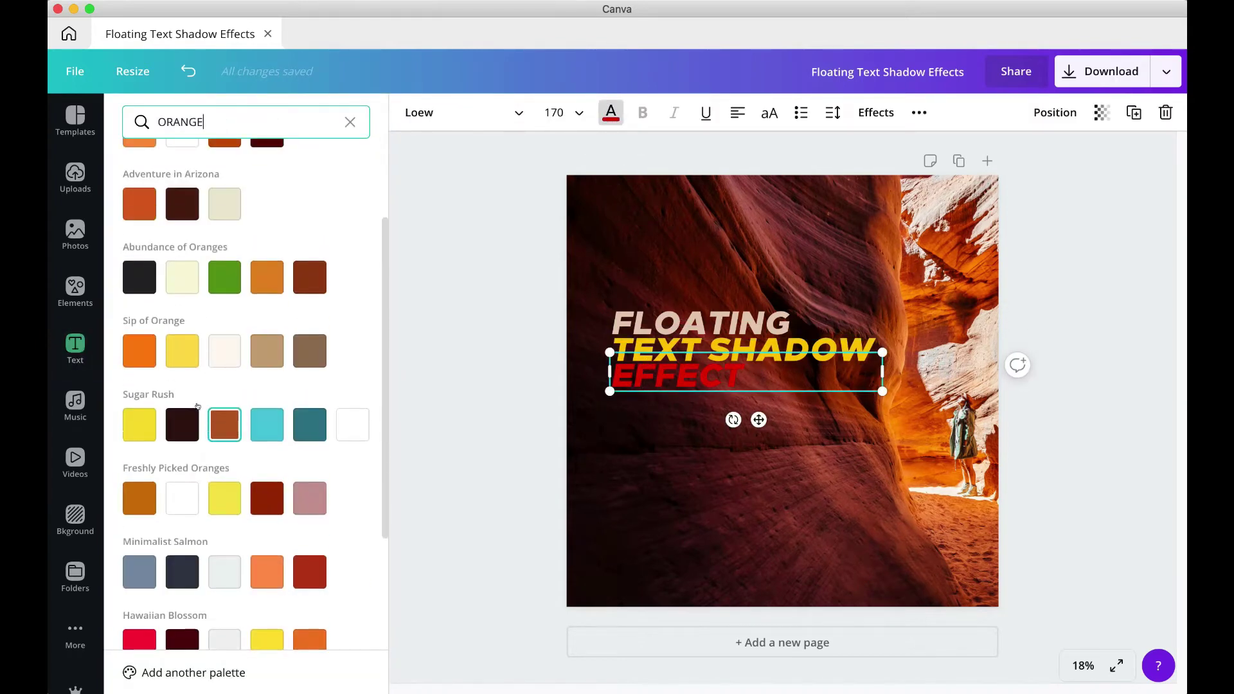
left_click(132, 351)
left_click(135, 197)
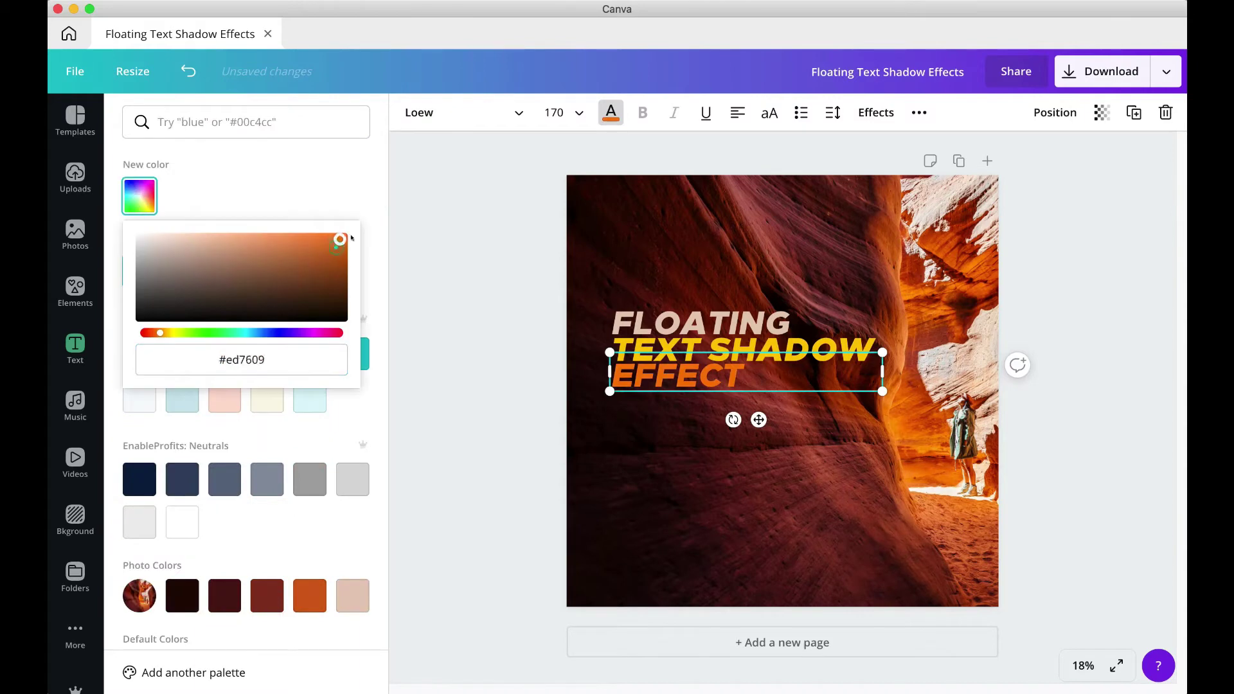
Step: Color the FLOATING line white from the EnableProfits: Neutrals palette
left_click(701, 322)
left_click(610, 113)
left_click(182, 522)
Step: Apply the Shadow text effect to the FLOATING line and color its shadow black
left_click(715, 320)
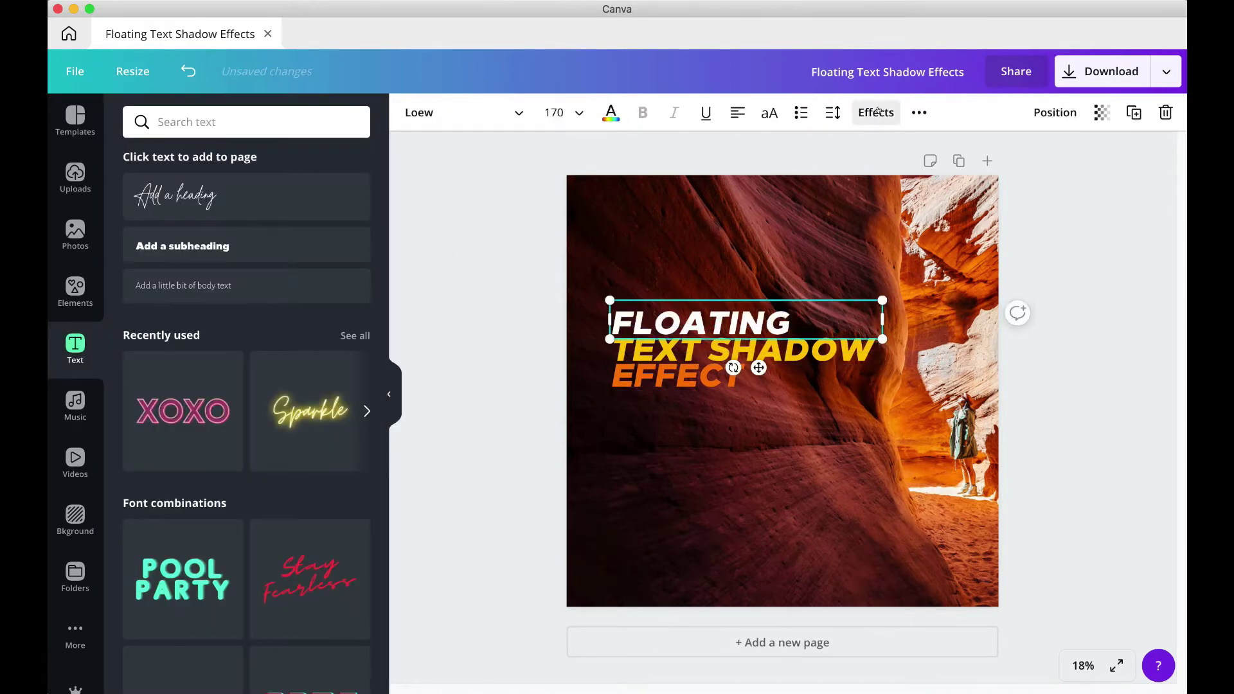
left_click(880, 113)
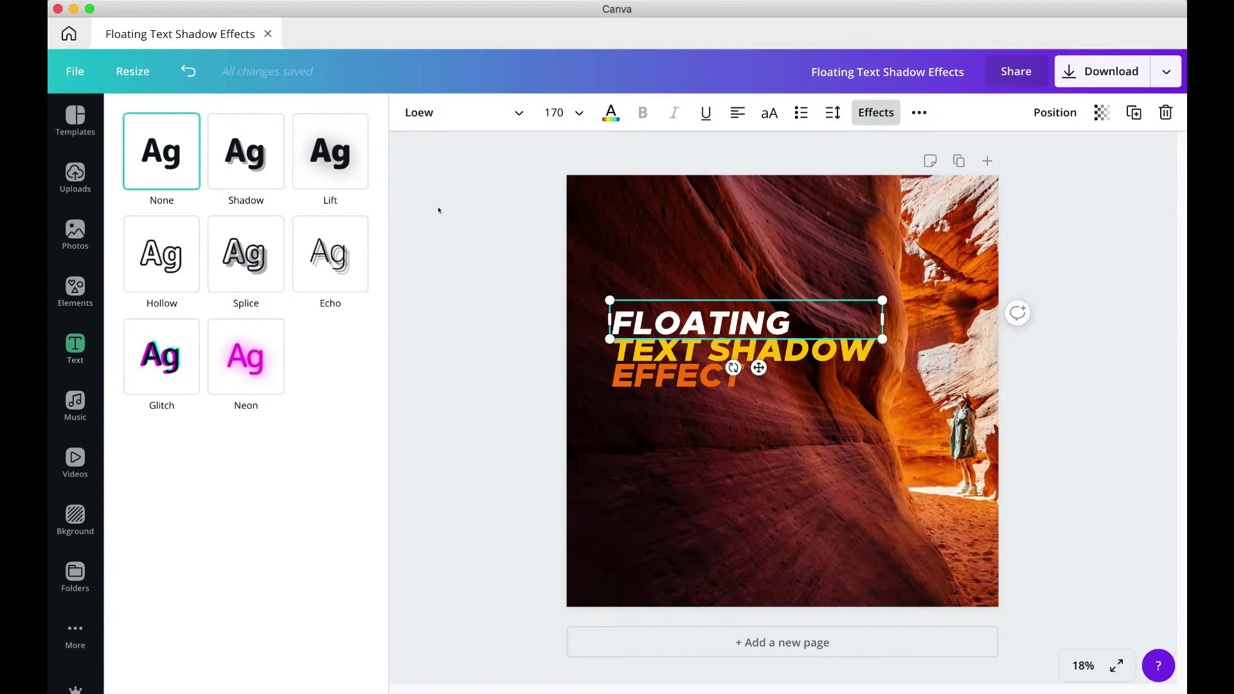
left_click(250, 166)
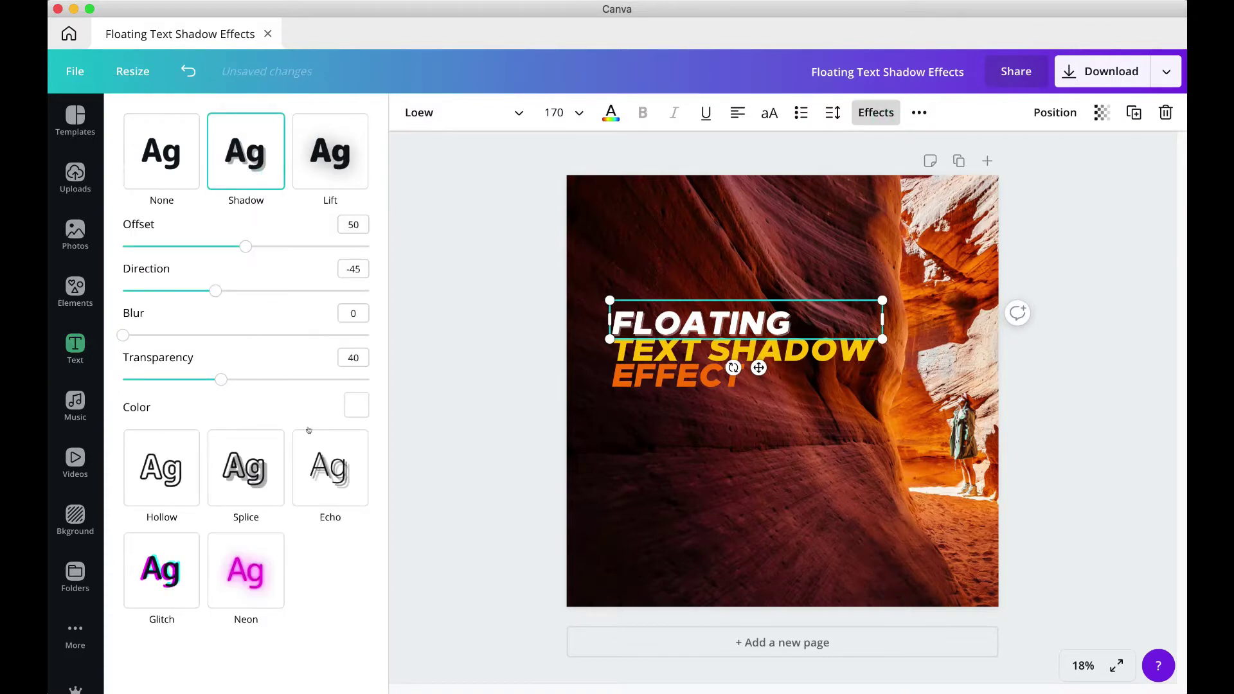
left_click(363, 405)
scroll(144, 614, "down", 4)
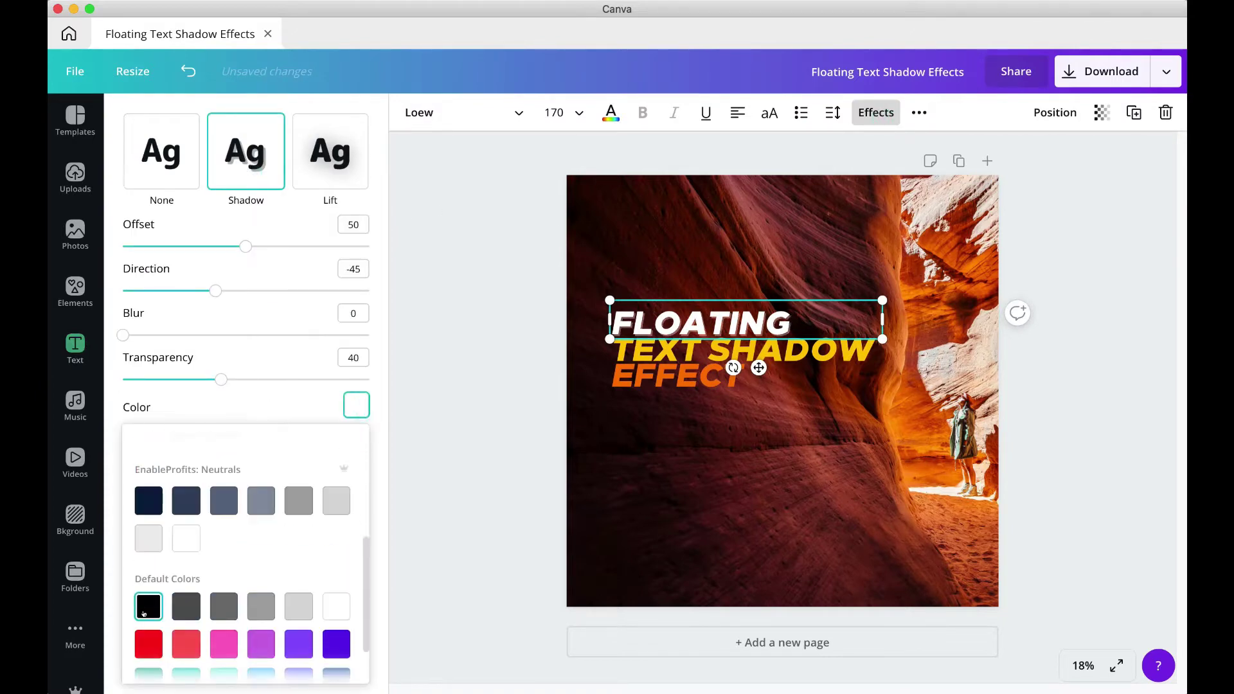
left_click(143, 609)
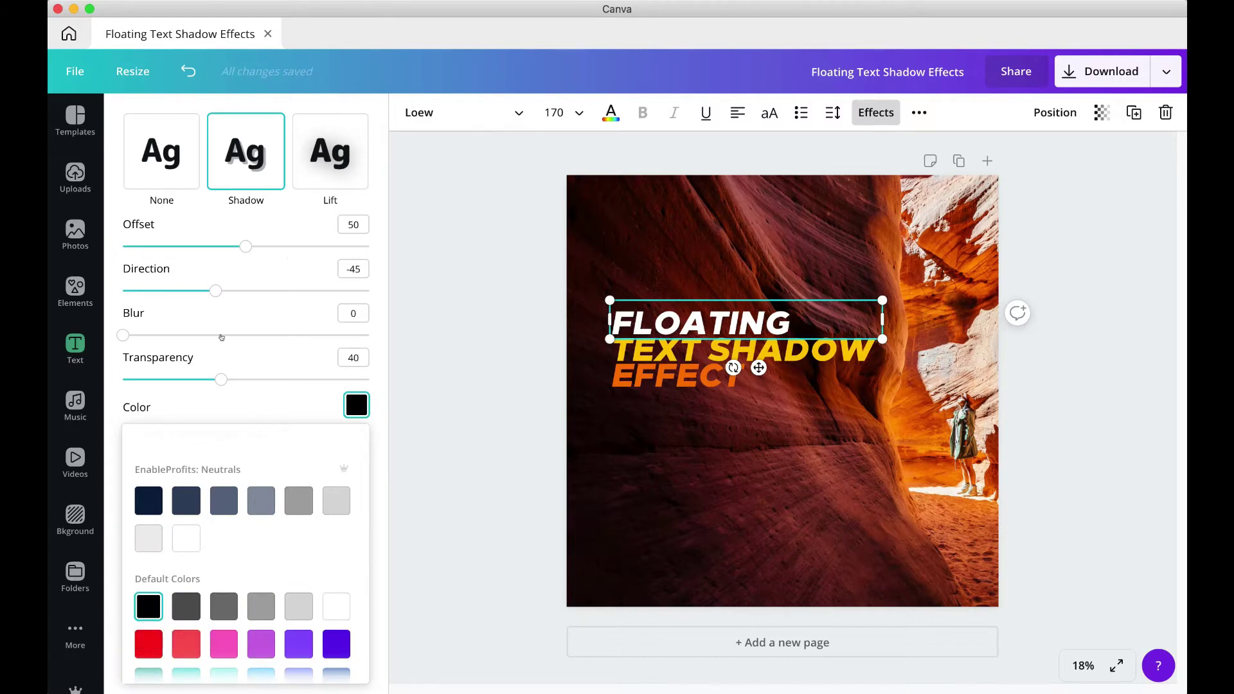
Step: Set the FLOATING line's shadow to offset 55, direction 30, blur 50 and transparency 60
left_click_drag(123, 336, 161, 337)
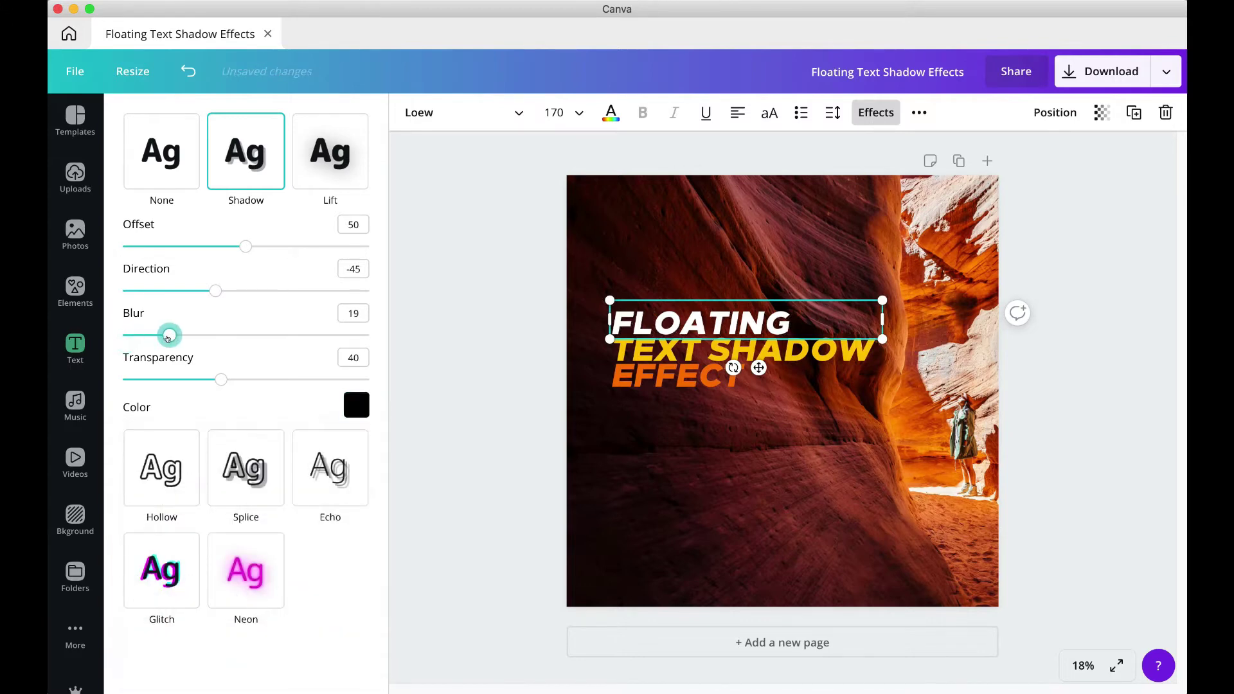
left_click_drag(215, 377, 245, 380)
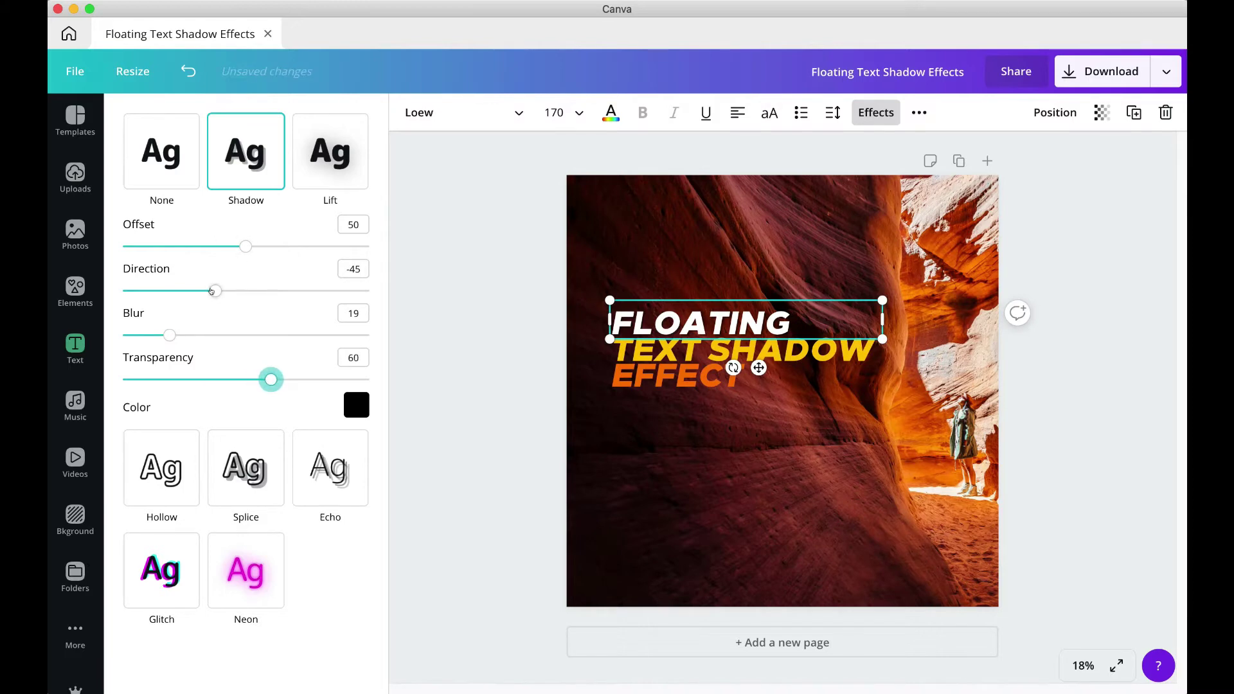
left_click_drag(211, 292, 260, 293)
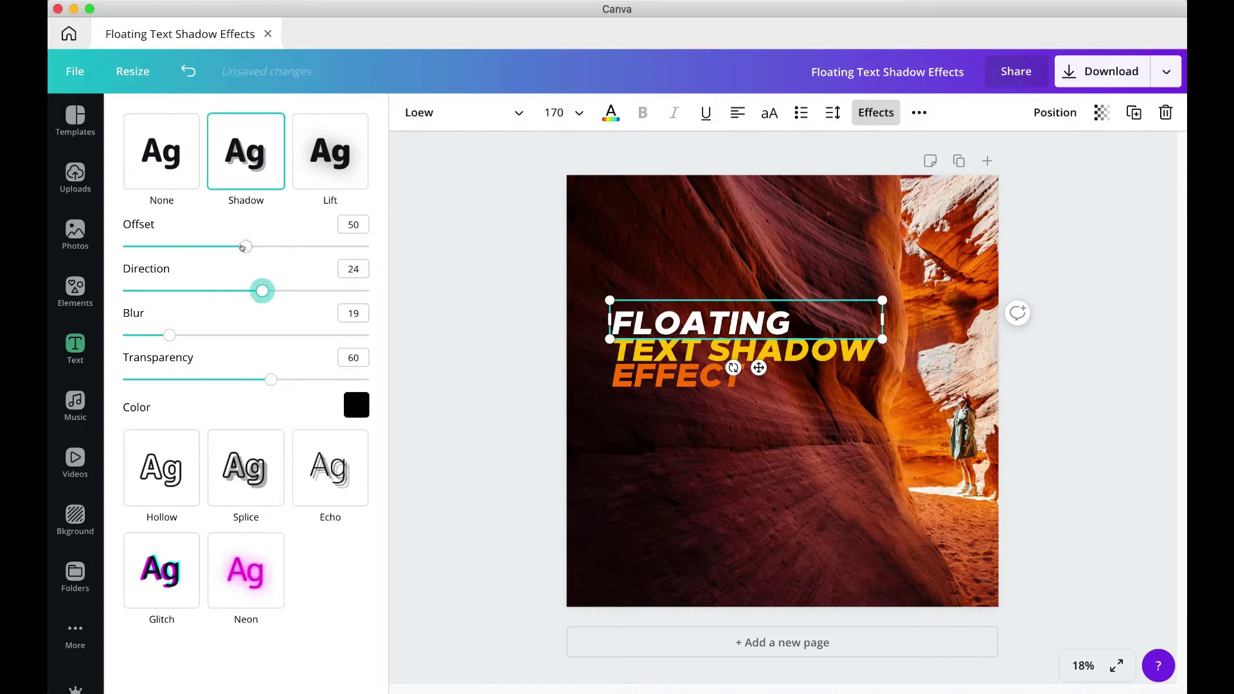
left_click_drag(243, 248, 296, 256)
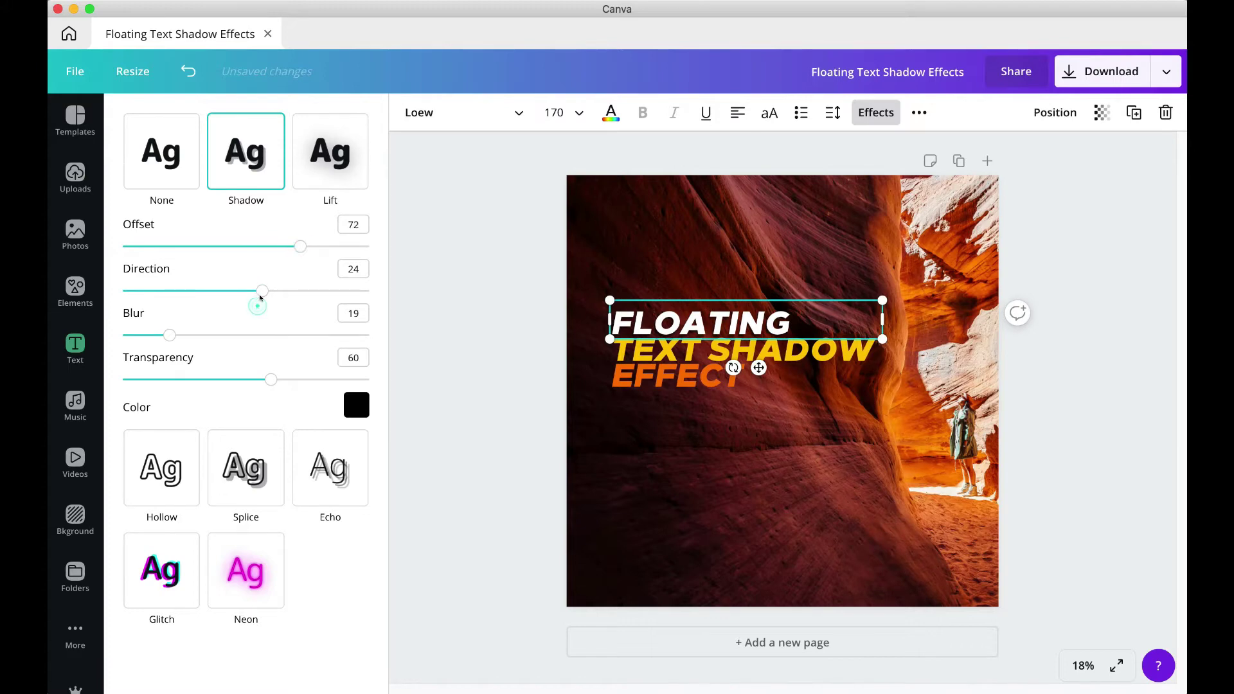
left_click_drag(172, 337, 244, 350)
left_click_drag(259, 289, 264, 291)
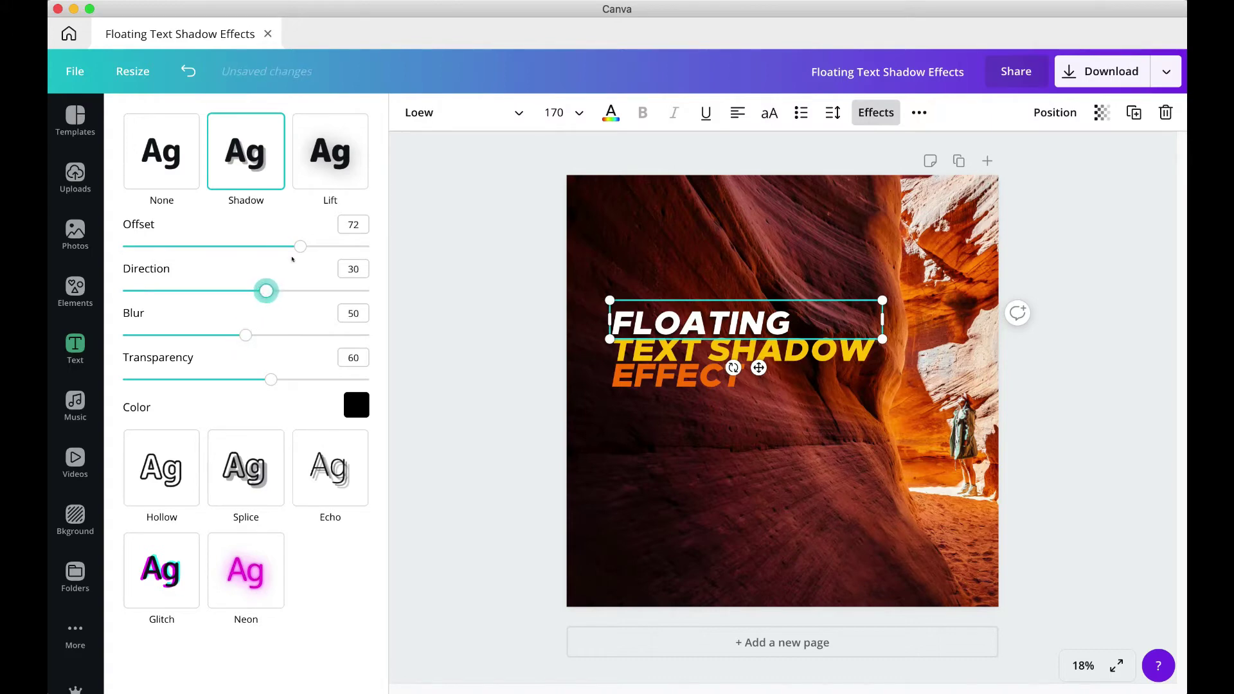
left_click_drag(299, 247, 259, 253)
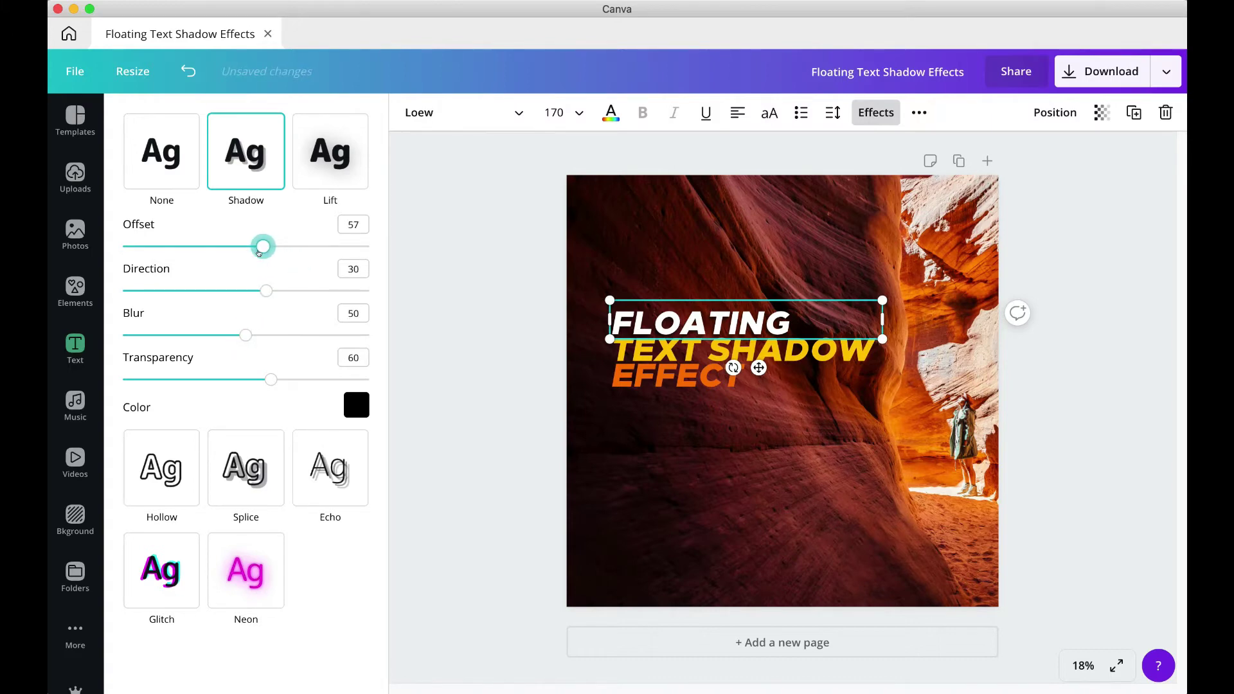
left_click(427, 322)
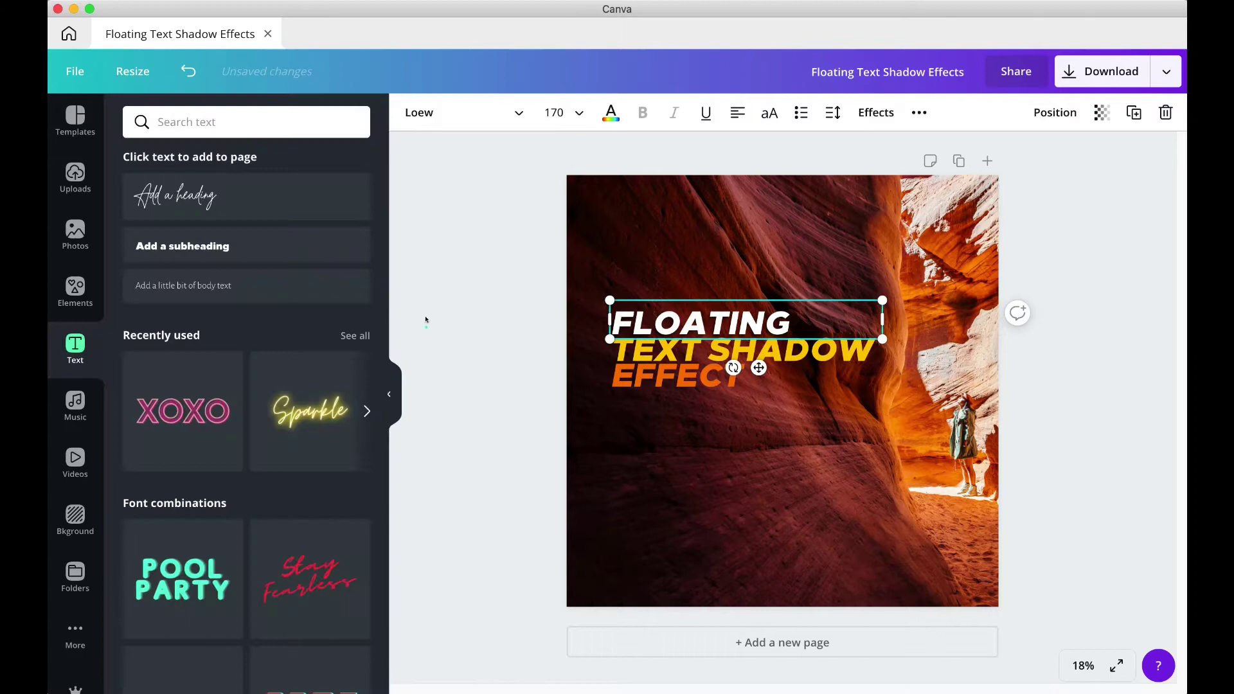
Step: Nudge the FLOATING line slightly down and bring it forward in the layer order
left_click(742, 307)
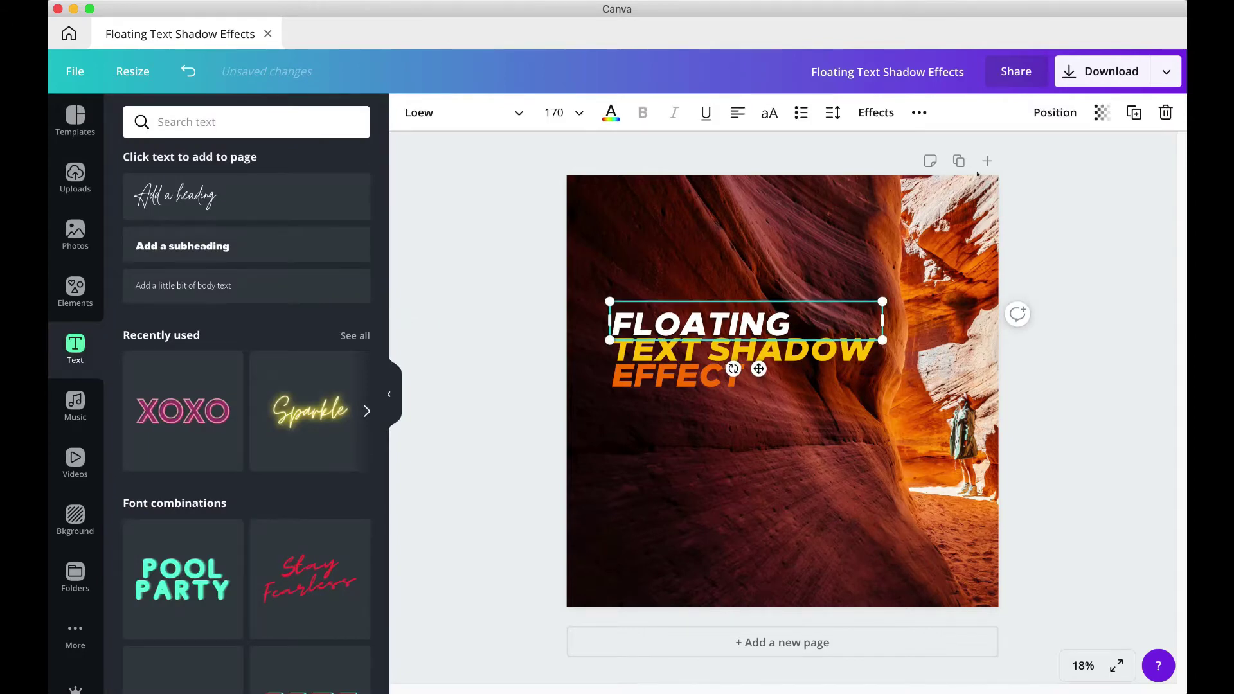
left_click(1055, 112)
left_click(850, 161)
left_click(1089, 360)
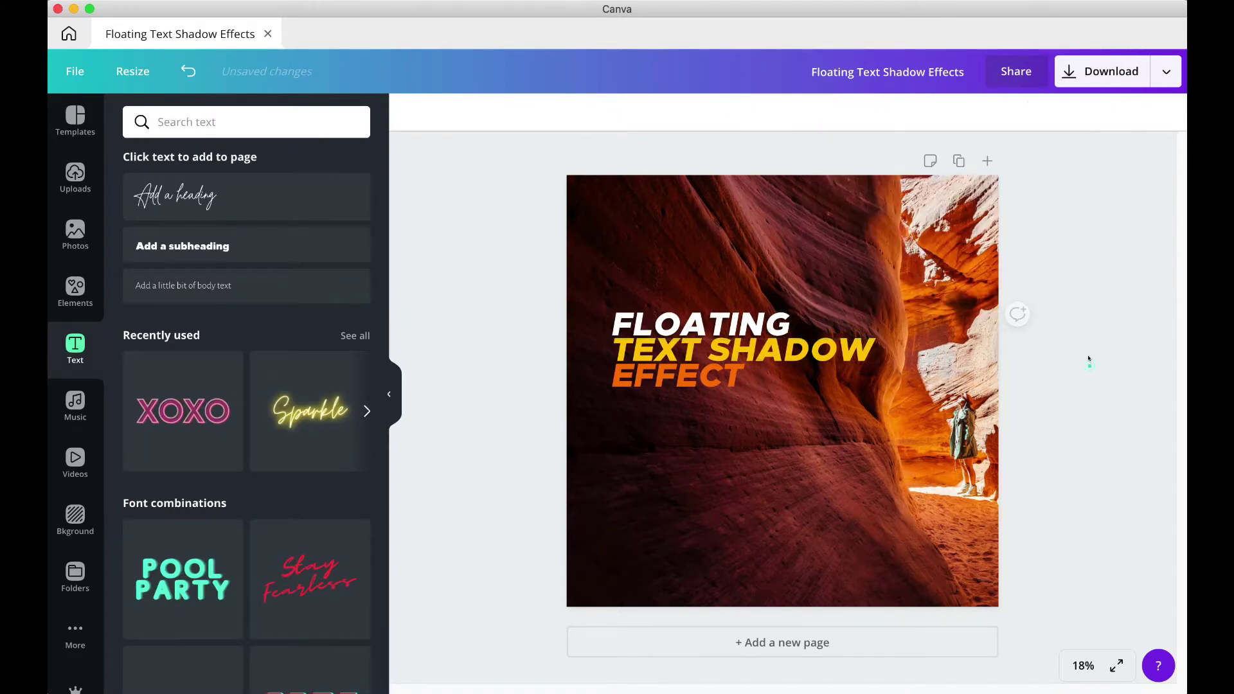
left_click(778, 324)
left_click(726, 376)
left_click(804, 350)
left_click(1055, 113)
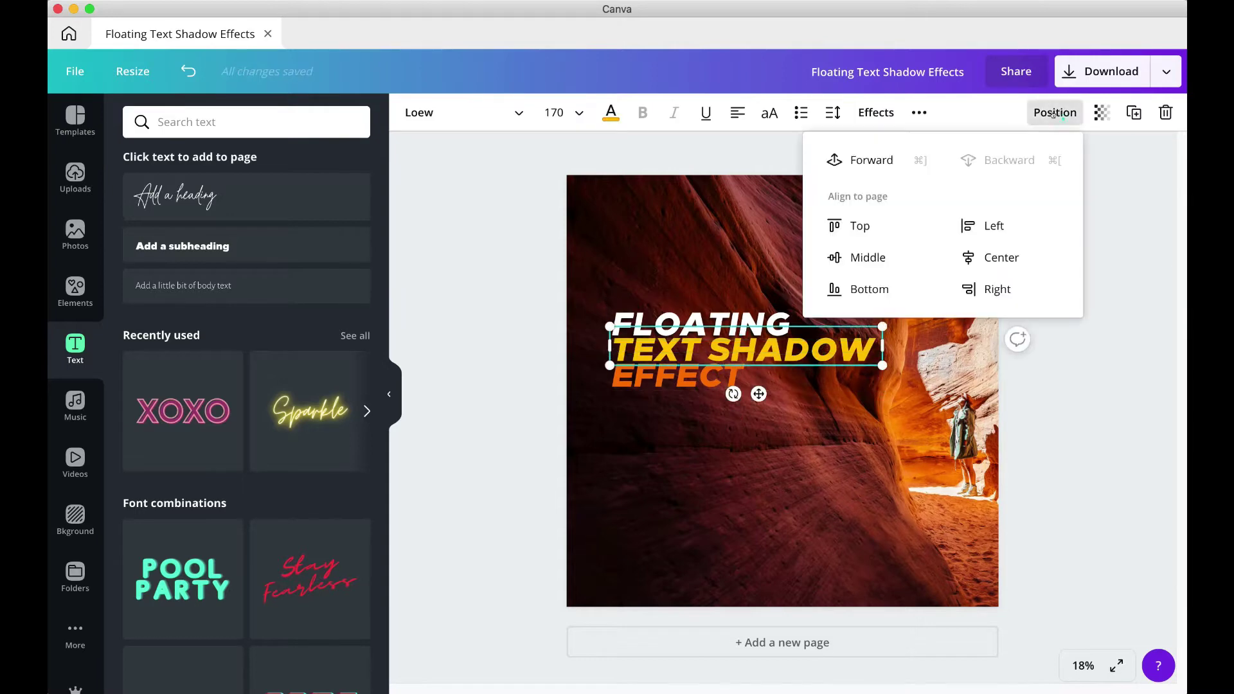
left_click(1120, 261)
left_click(769, 311)
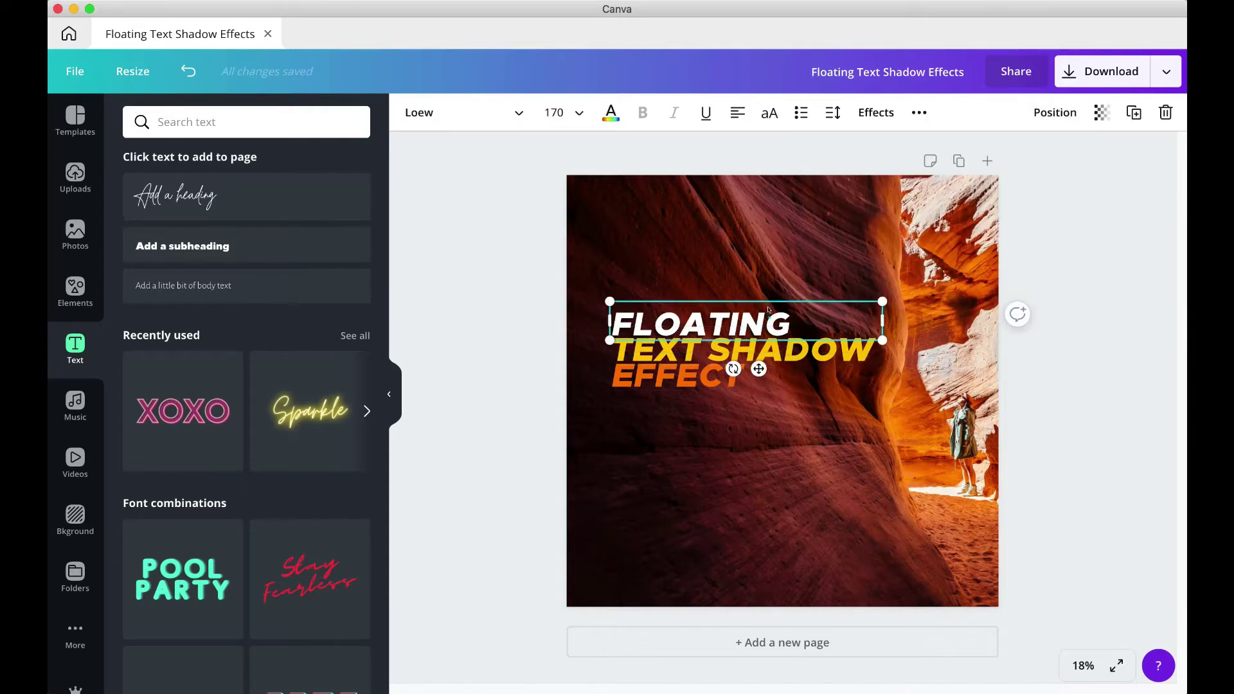
left_click_drag(886, 299, 919, 295)
key("super+z")
Step: Enlarge all three headline lines together to font size 226 and reposition them across the canyon photo
left_click_drag(493, 304, 790, 409)
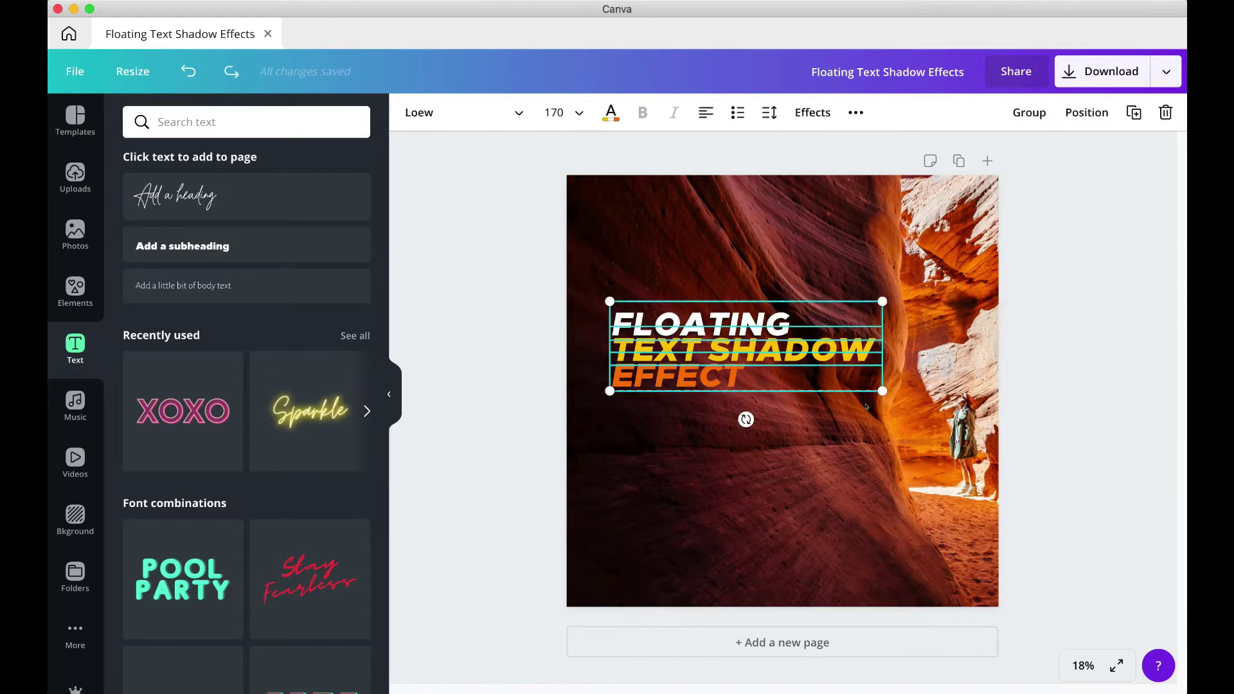
left_click_drag(883, 393, 981, 451)
left_click_drag(785, 378, 767, 374)
left_click(1017, 343)
Step: Adjust the FLOATING line's shadow to offset 100, direction -15 and blur 45
left_click(663, 336)
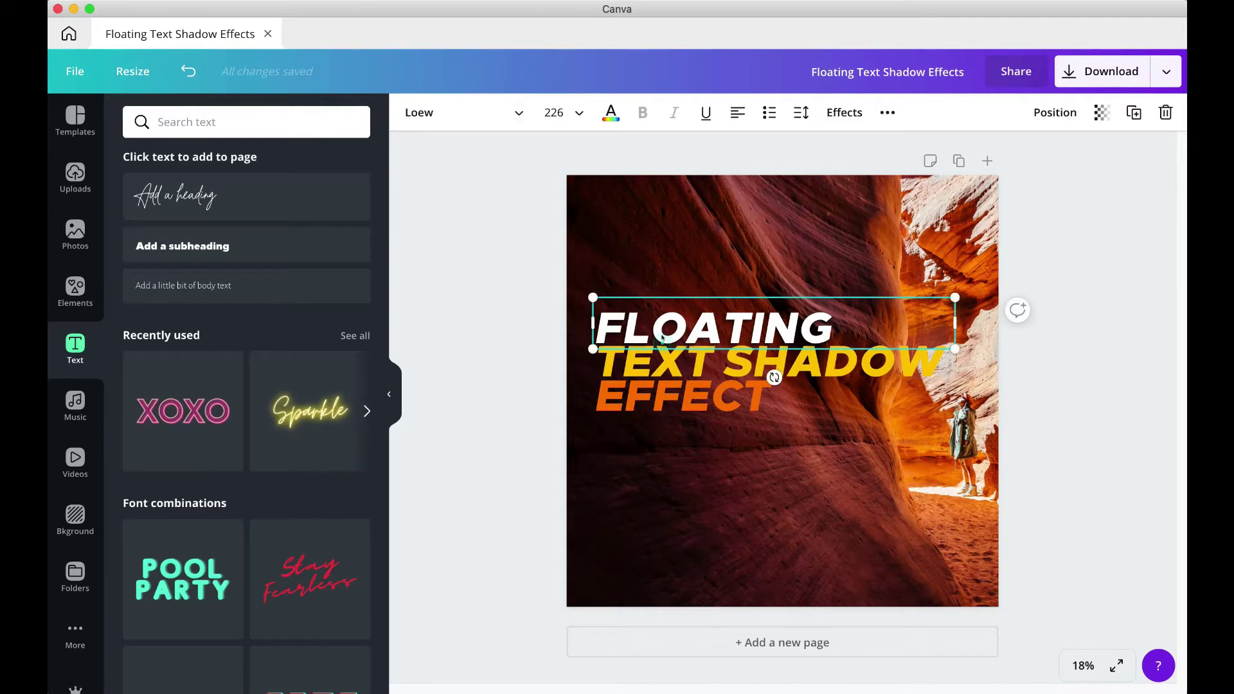
left_click(833, 116)
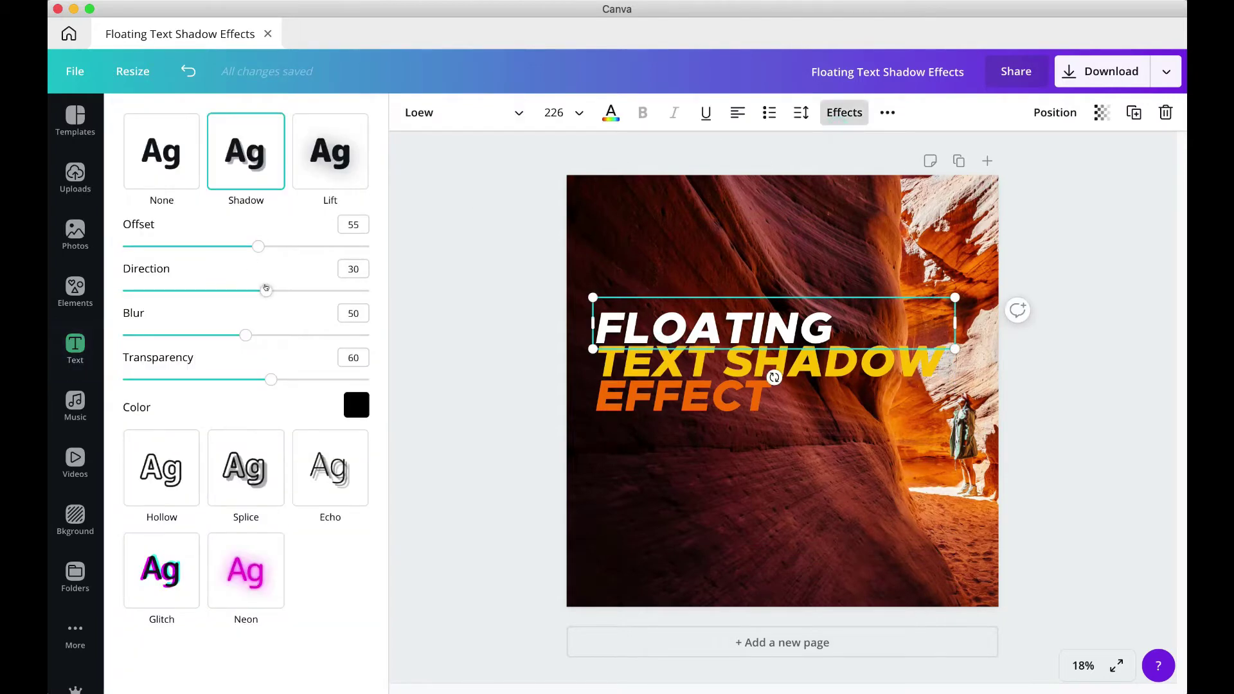
left_click_drag(240, 341, 209, 344)
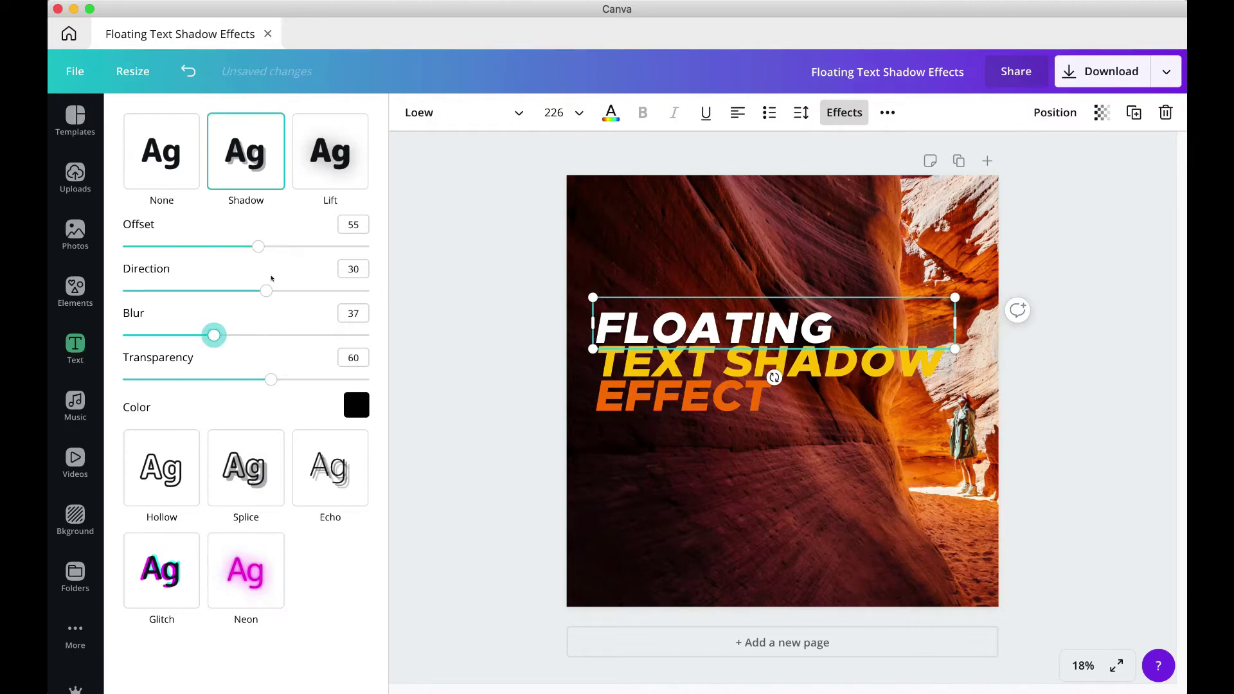
left_click_drag(256, 245, 221, 257)
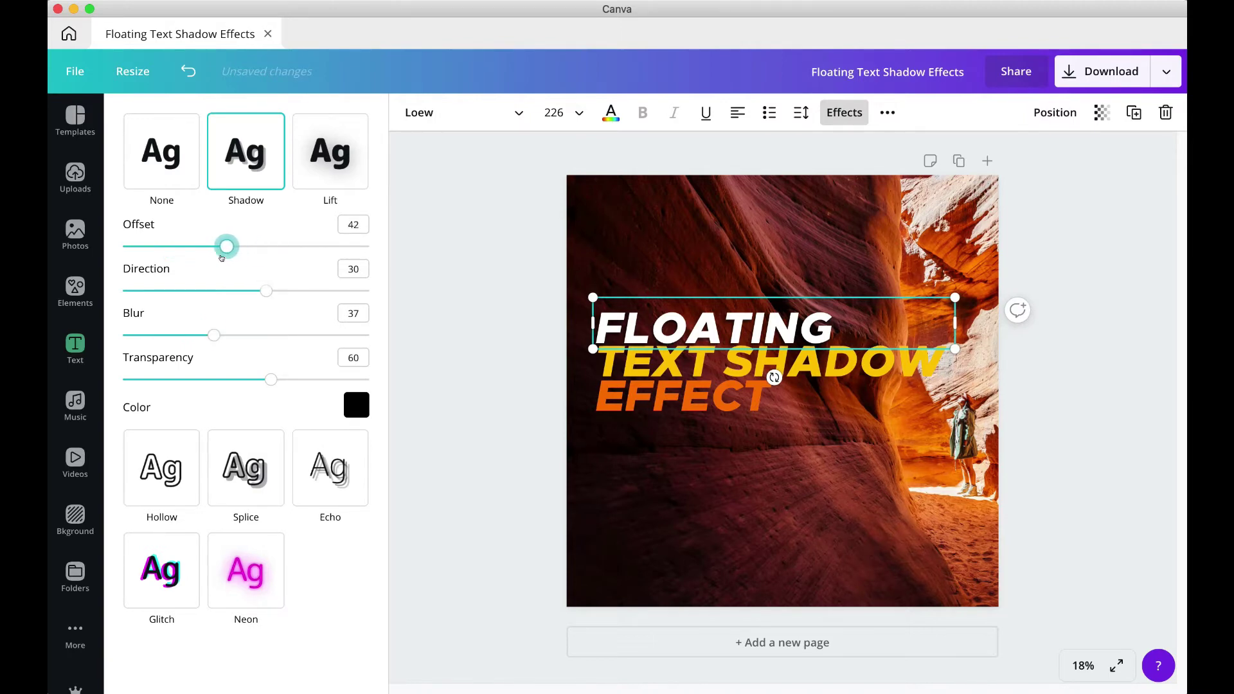
left_click_drag(267, 293, 243, 302)
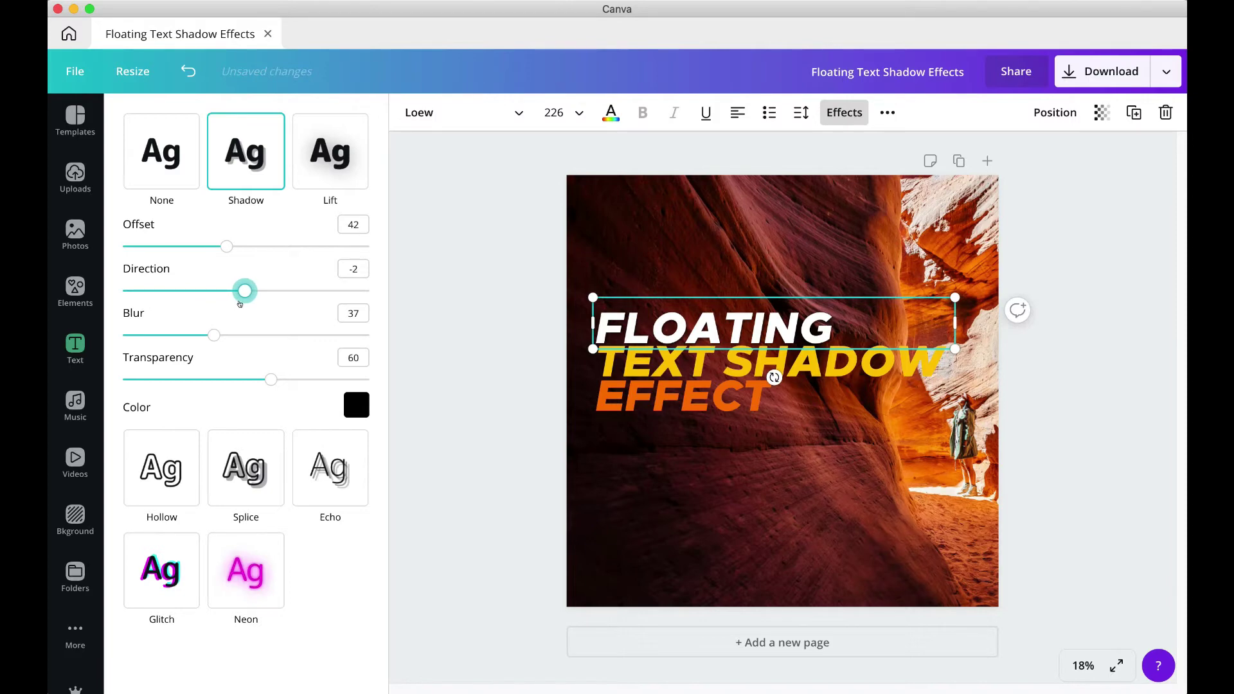
left_click_drag(228, 252, 356, 267)
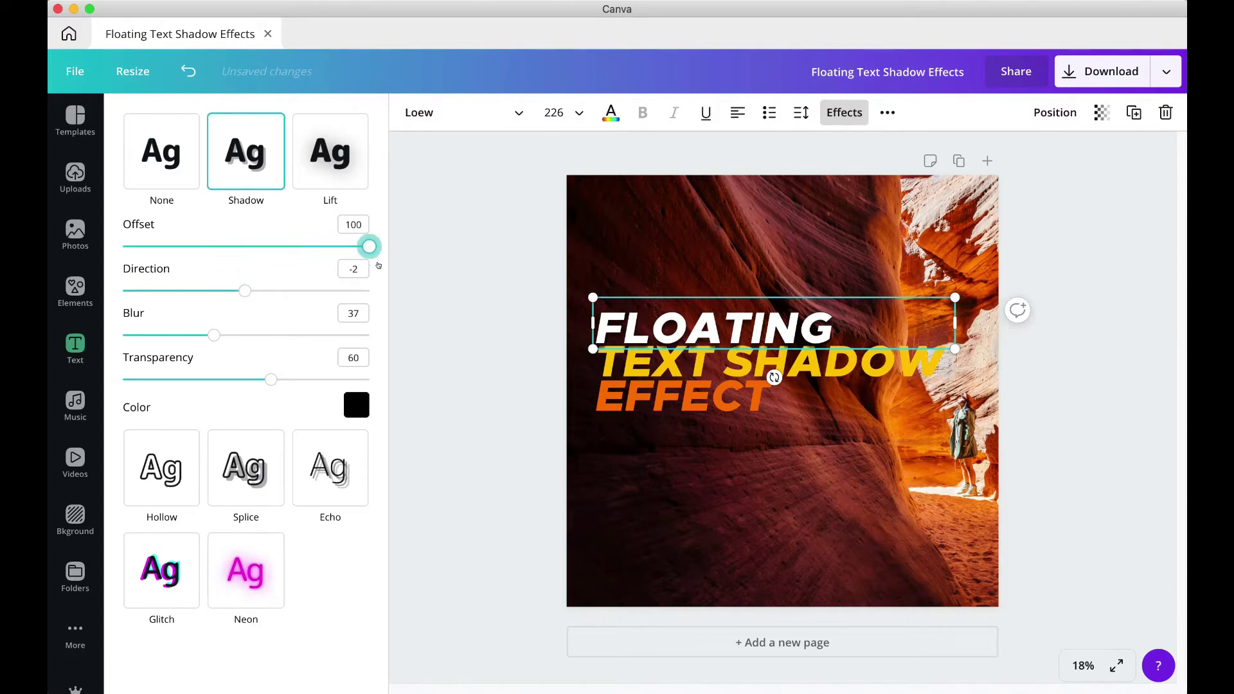
left_click(244, 292)
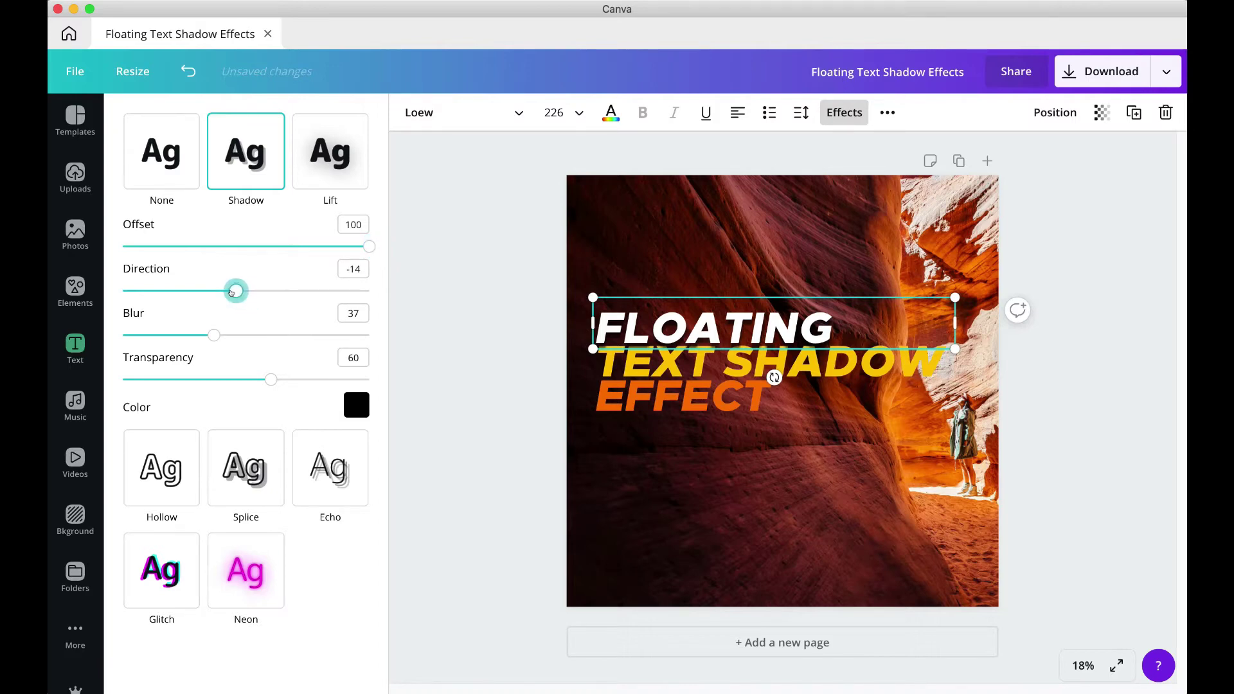
mouse_move(216, 339)
left_mouse_down()
mouse_move(167, 342)
mouse_move(224, 340)
left_mouse_up()
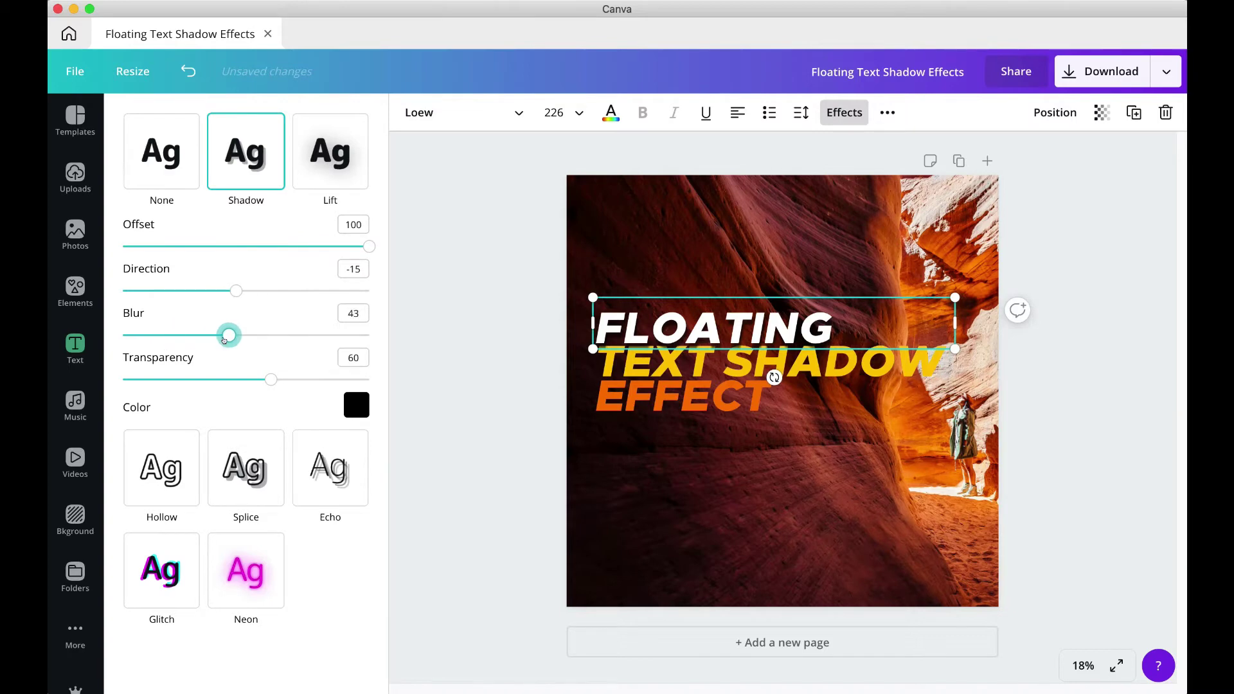
left_click(468, 333)
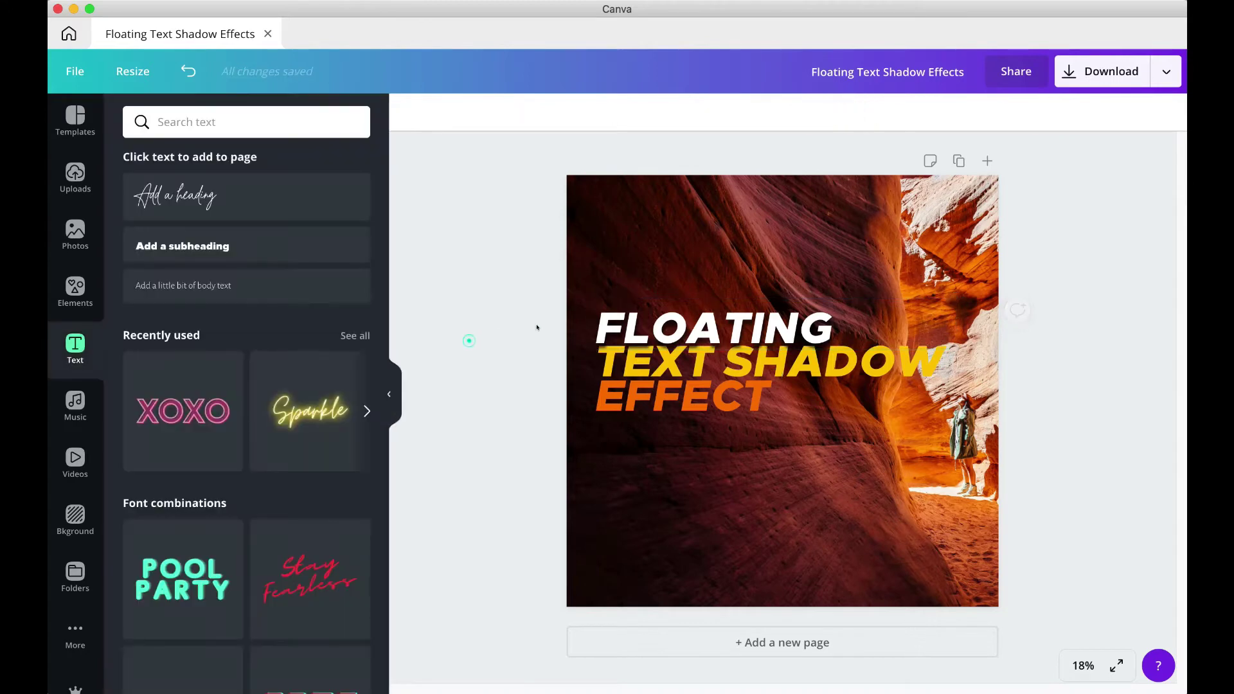
Step: Apply the Shadow effect to the TEXT SHADOW line with offset 100, direction -15, blur 60 and transparency 45
left_click(931, 357)
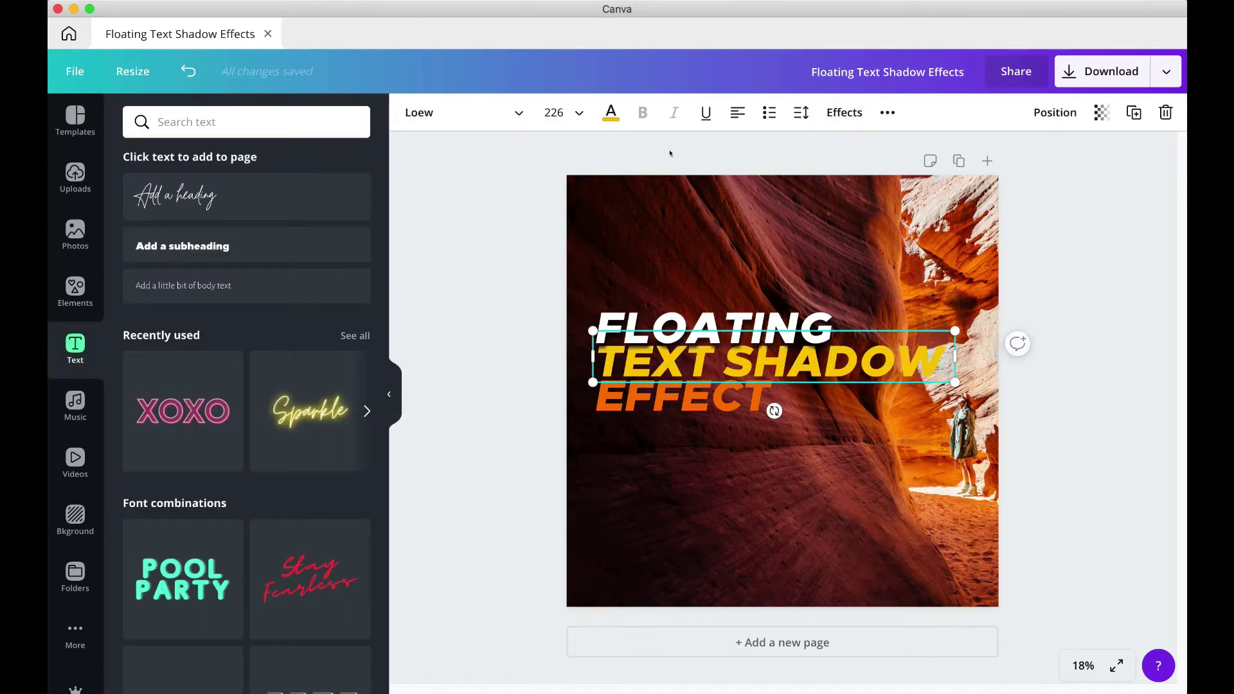
left_click(697, 321)
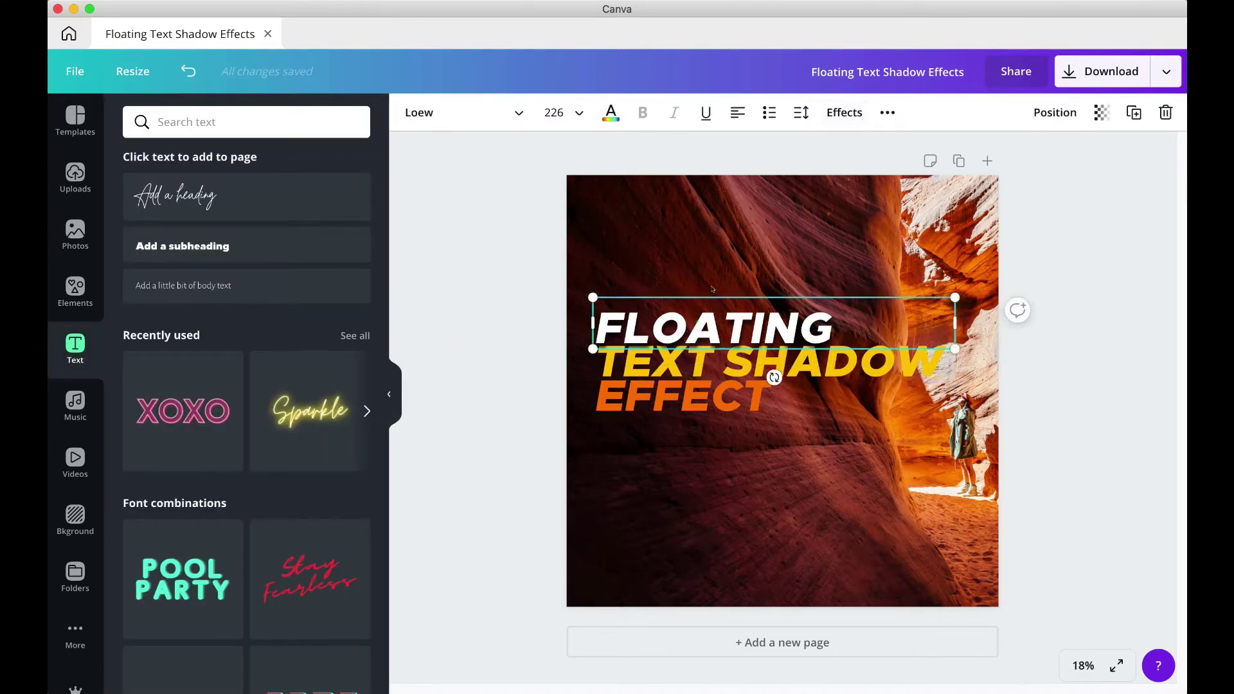
left_click(844, 112)
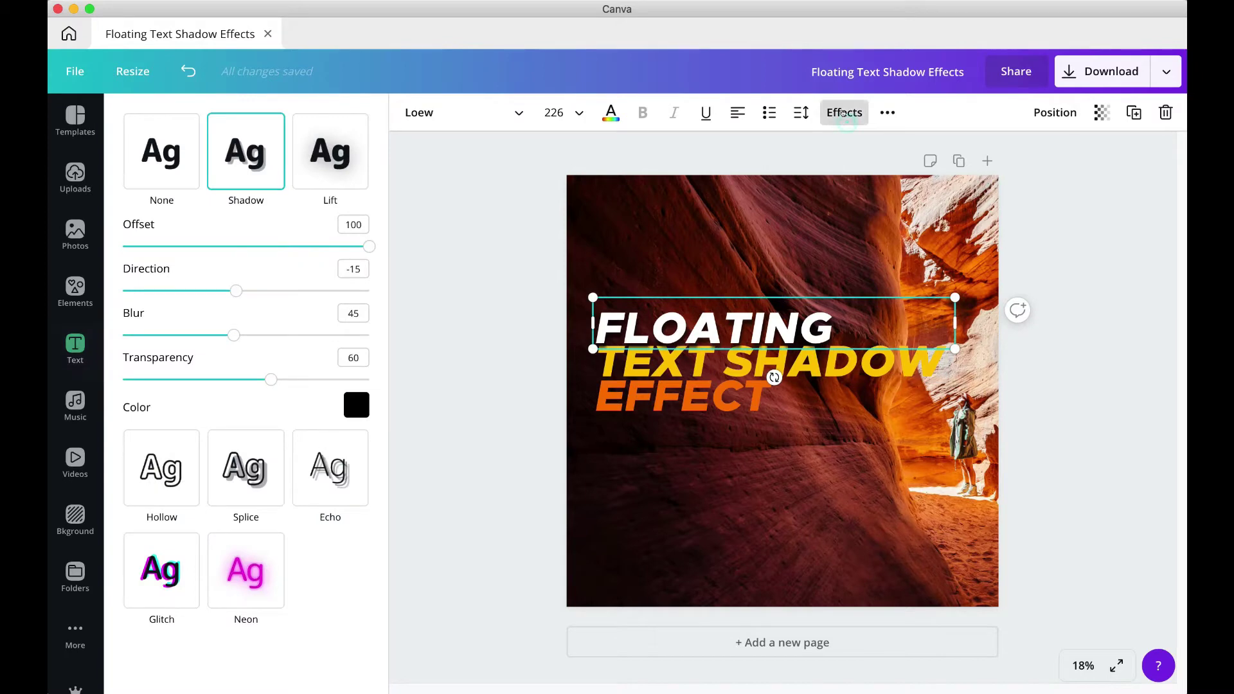
left_click(826, 379)
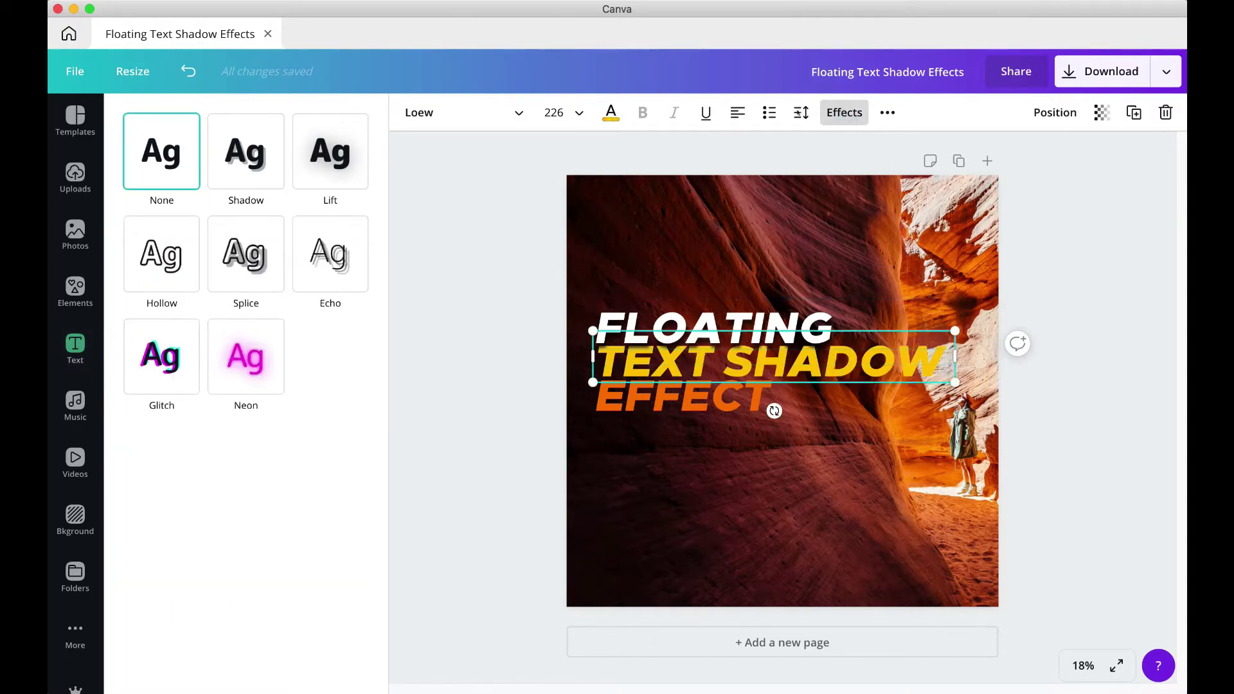
left_click(236, 149)
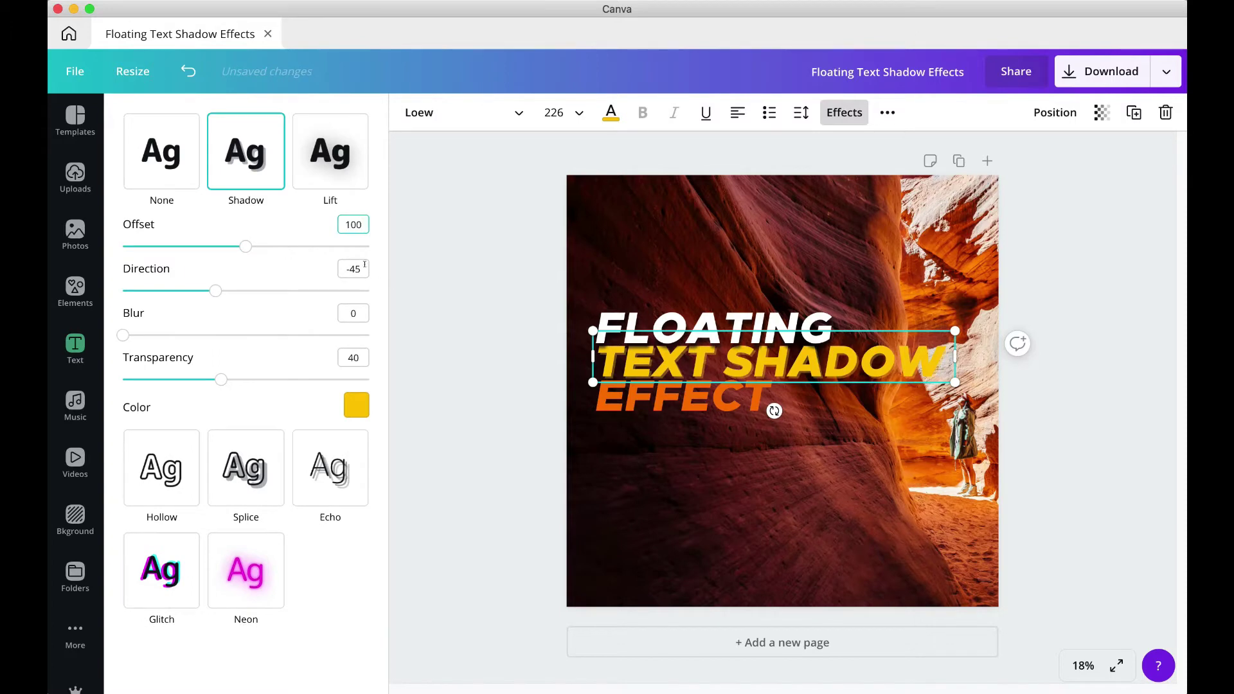
left_click(362, 267)
left_click(354, 310)
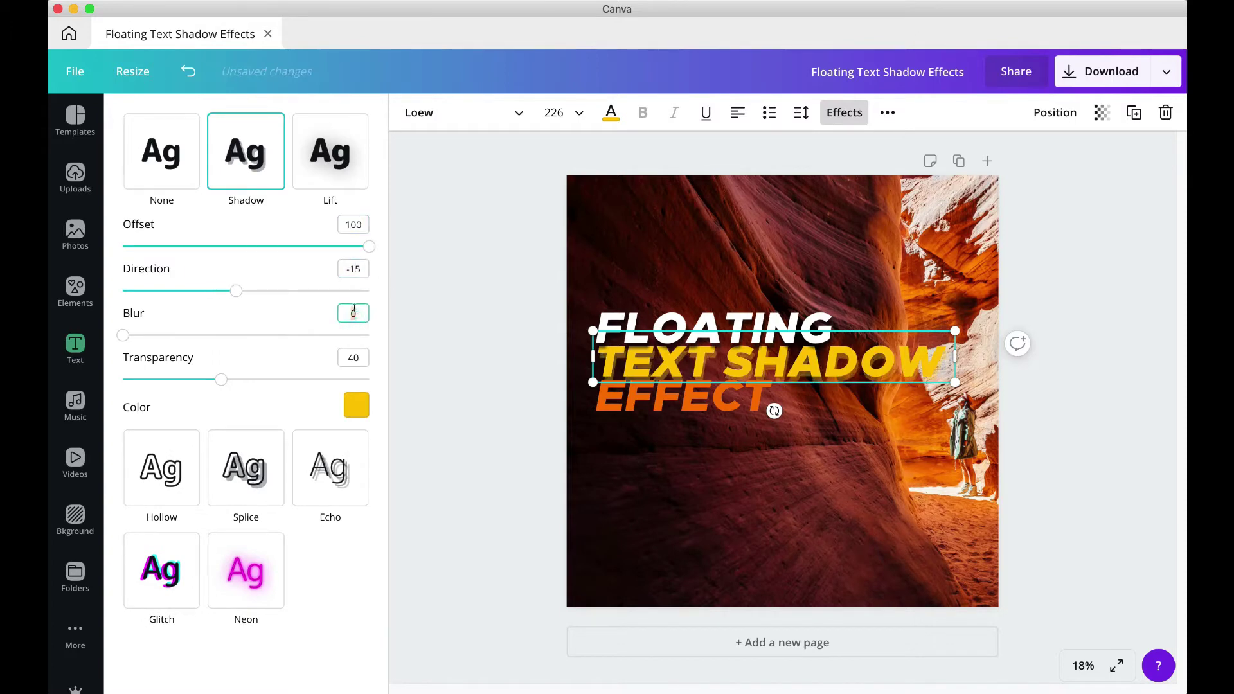
type("60")
left_click(367, 357)
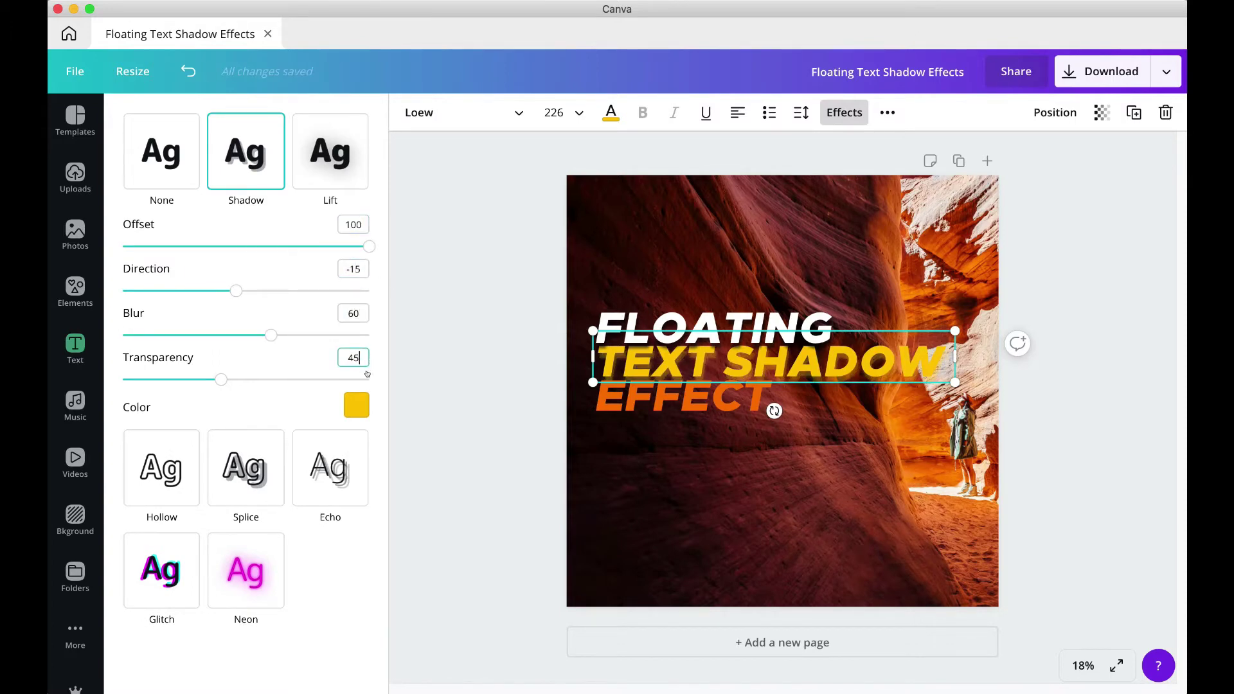
Step: Color the TEXT SHADOW line's shadow black
left_click(347, 399)
scroll(246, 546, "down", 10)
left_click(146, 538)
left_click(279, 410)
left_click(348, 414)
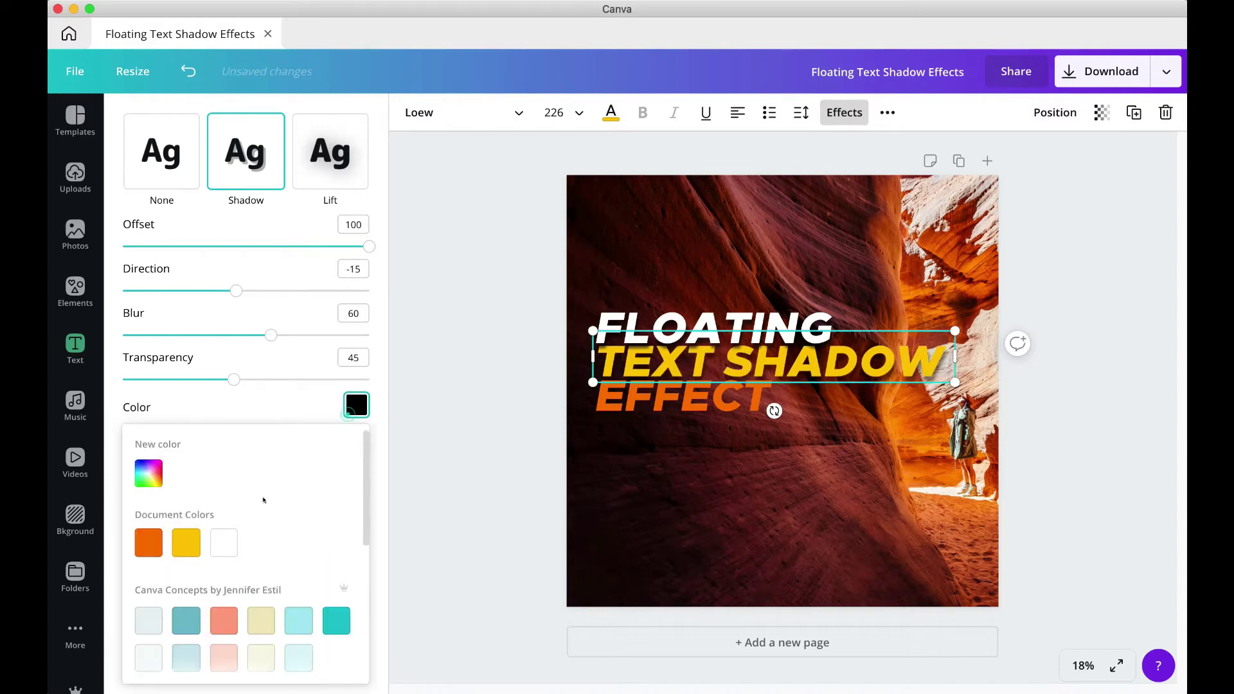
scroll(263, 500, "down", 5)
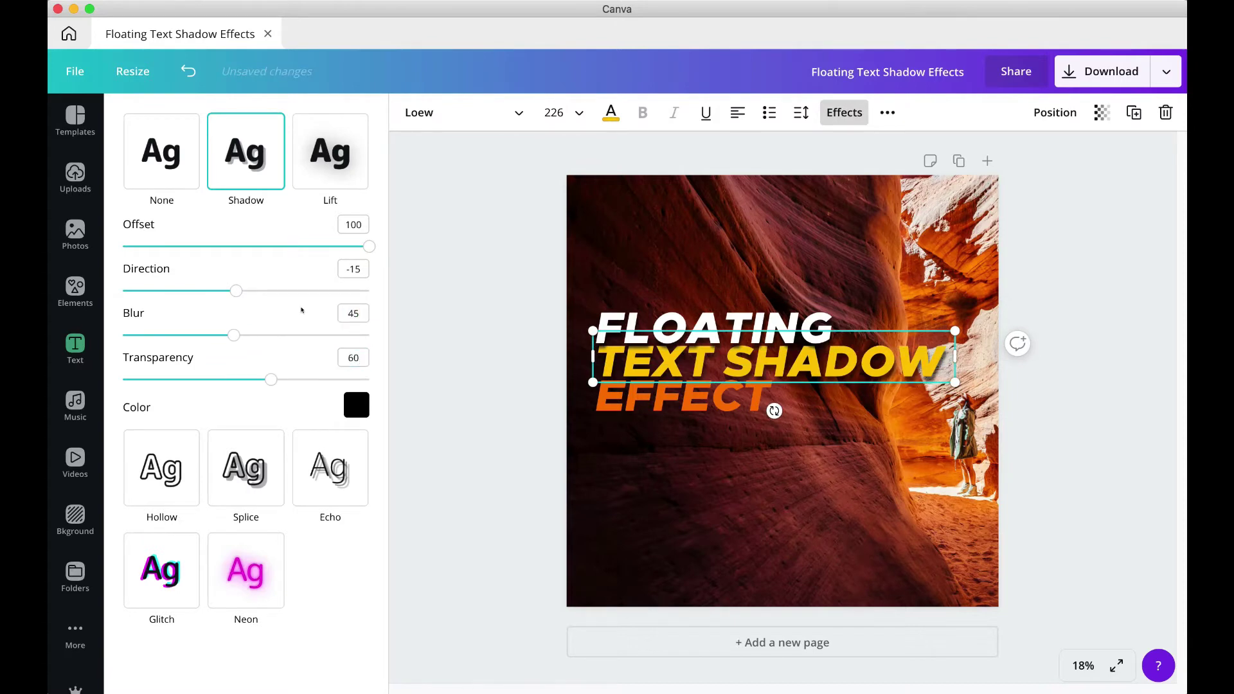
Step: Send the EFFECT line backward beneath the other headline lines
left_click(1035, 113)
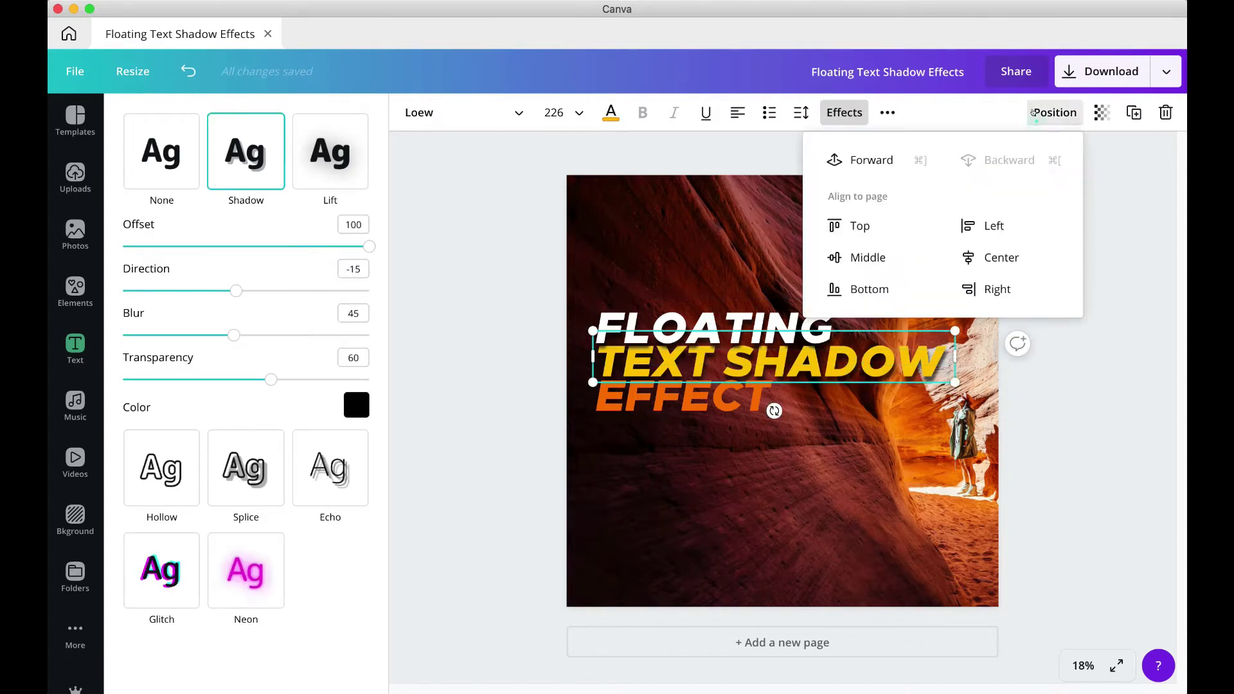
left_click(1116, 193)
left_click(727, 397)
left_click(1052, 113)
left_click(1003, 172)
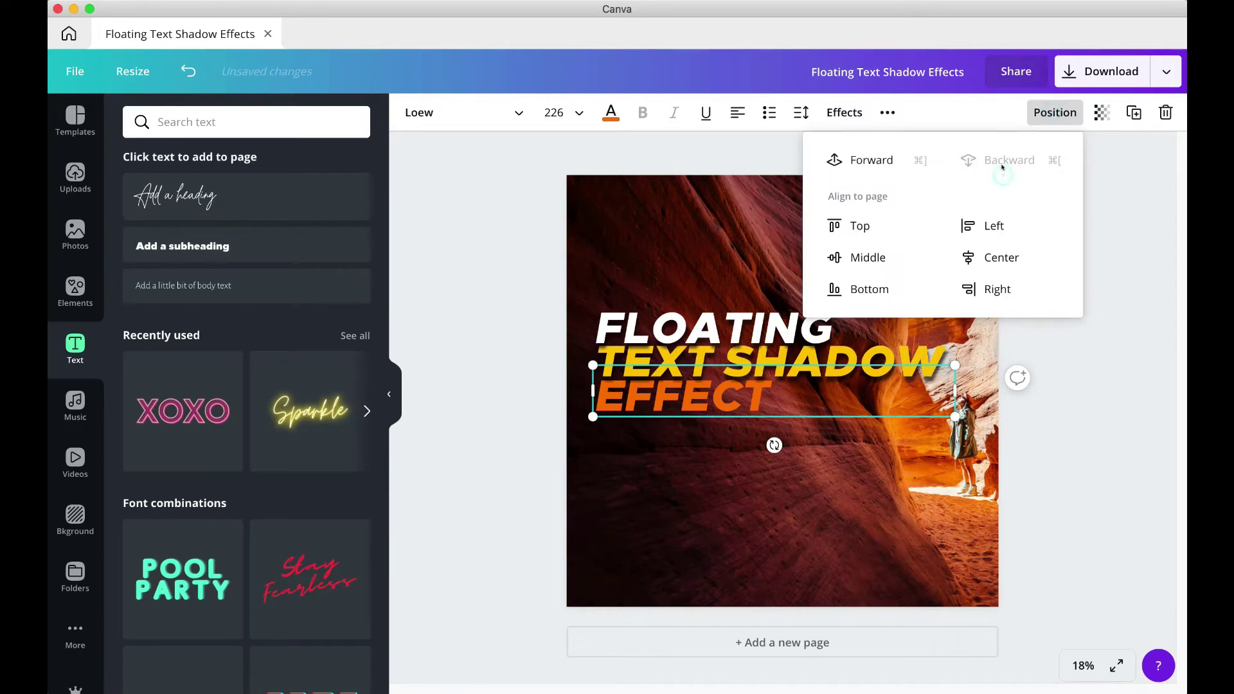
Step: Apply the Shadow effect to the EFFECT line with offset 100, direction -15, blur 45 and transparency 60
left_click(839, 114)
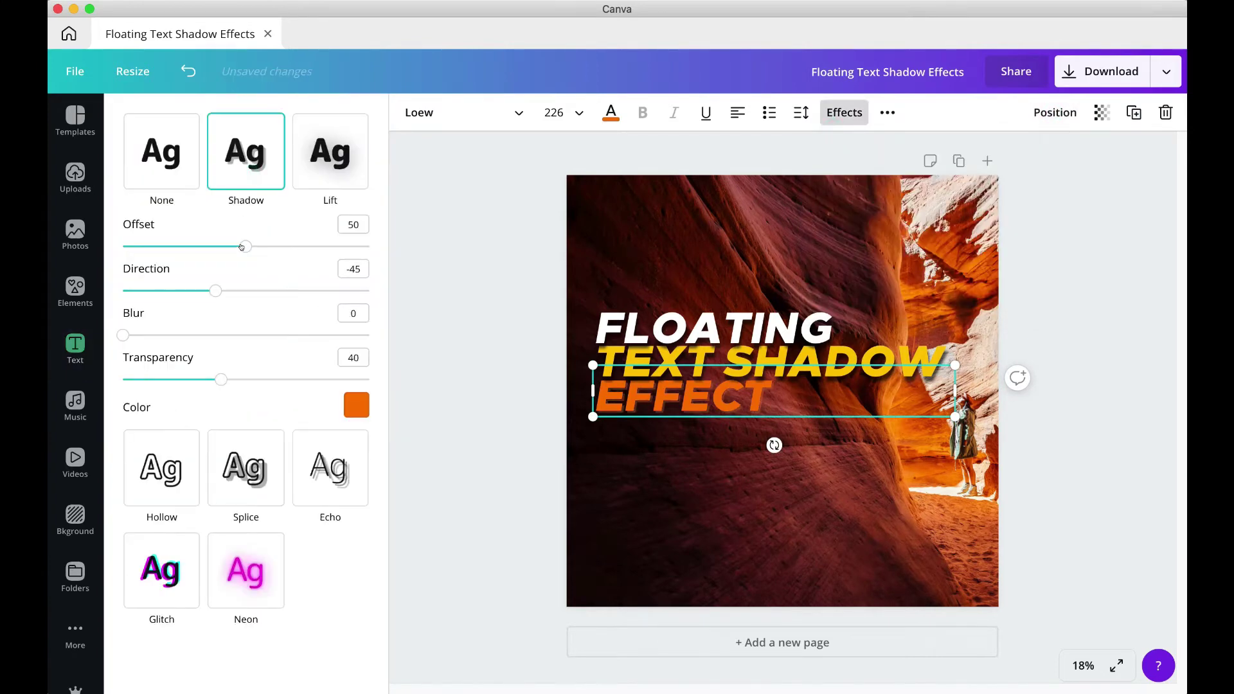
left_click(358, 223)
type("100")
left_click(361, 268)
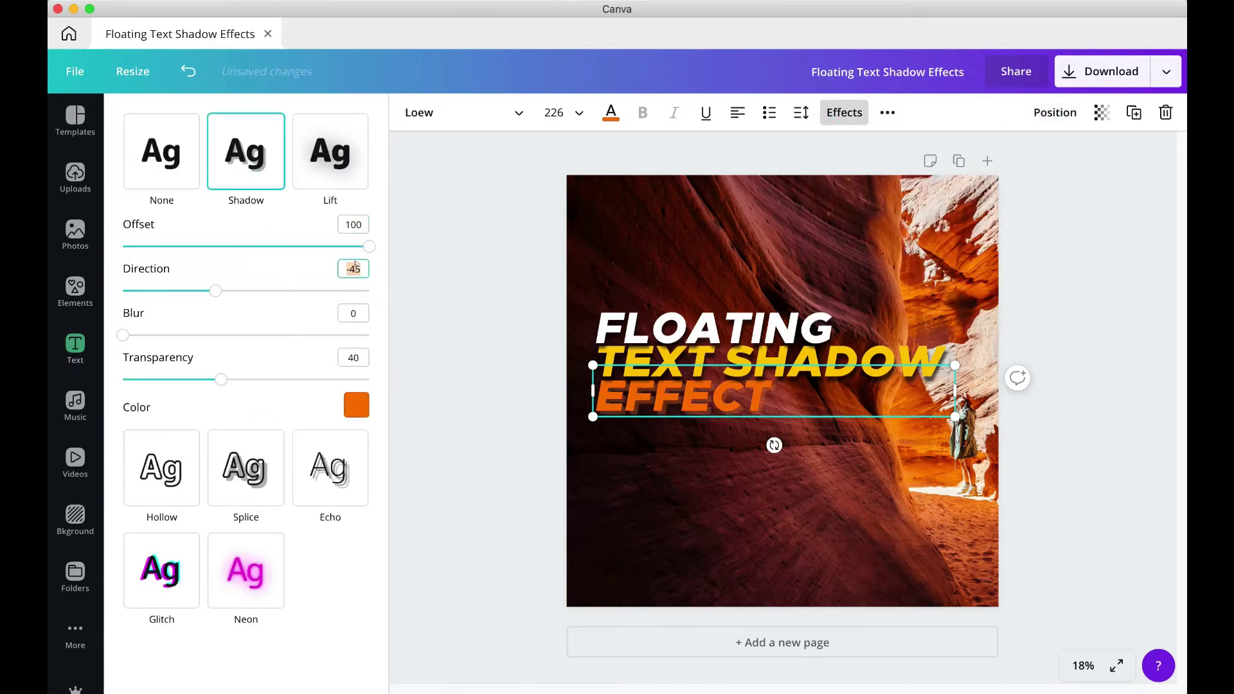
left_click(357, 311)
type("45")
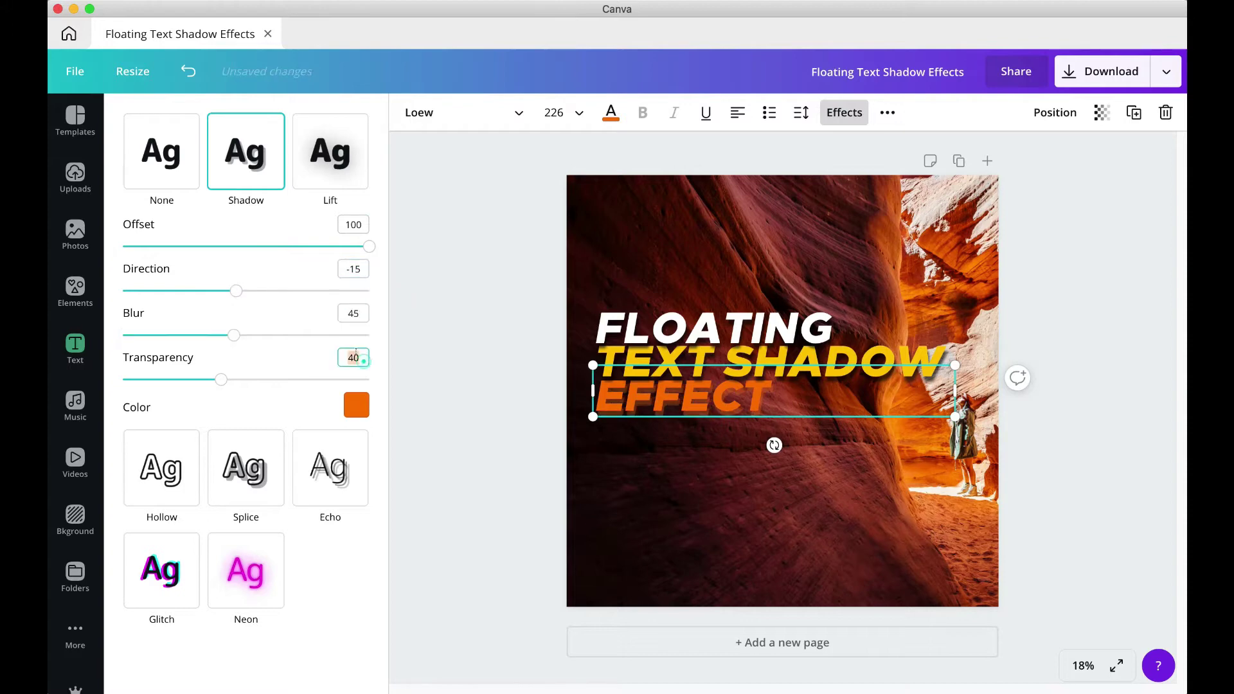
Step: Color the EFFECT line's shadow black
left_click(355, 405)
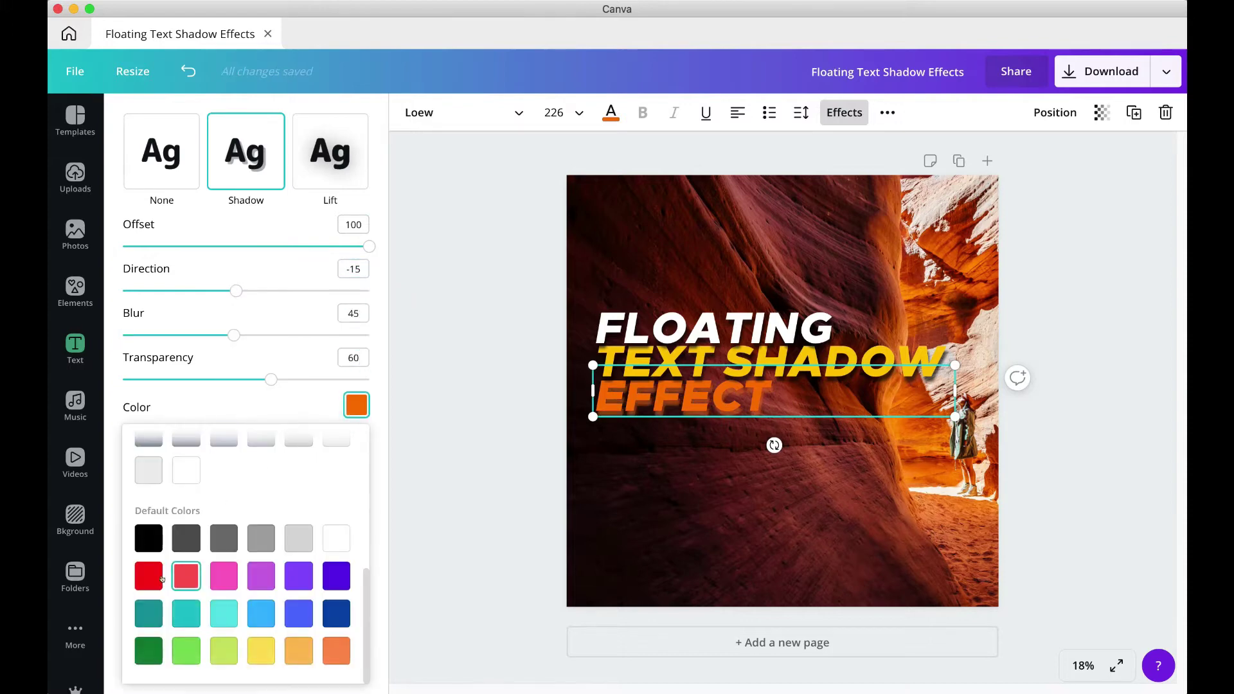
left_click(149, 535)
left_click(436, 453)
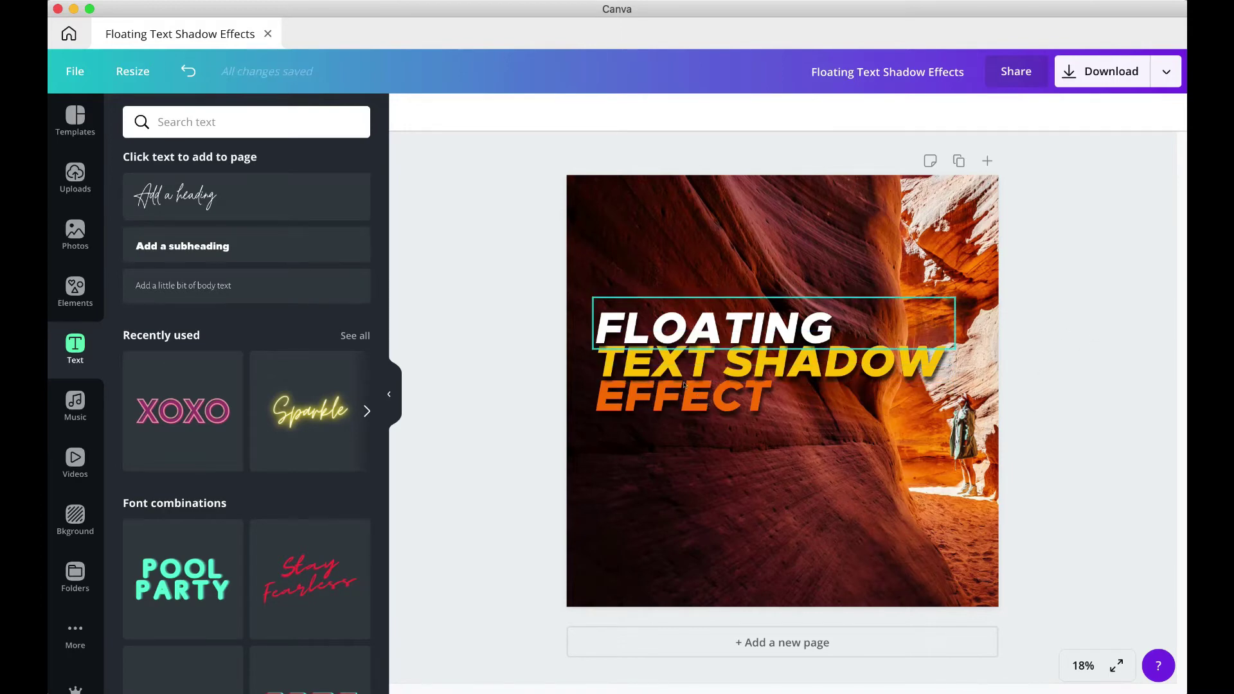
left_click(82, 281)
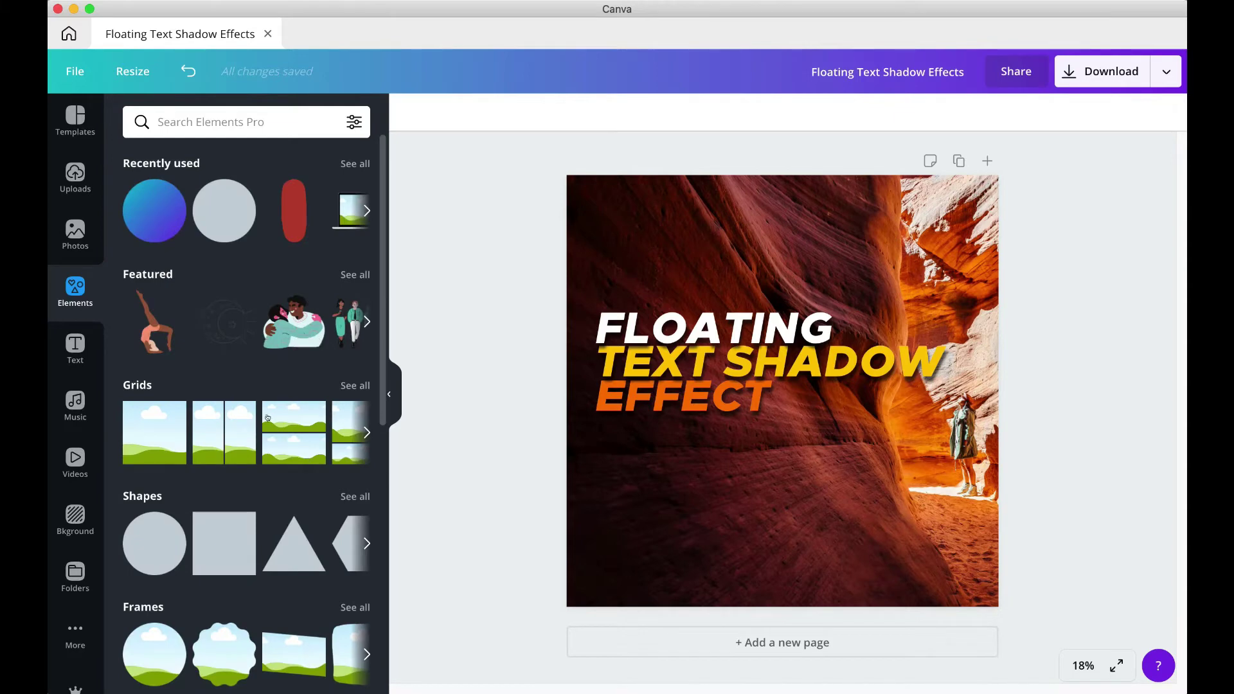
scroll(271, 416, "down", 4)
scroll(271, 414, "up", 2)
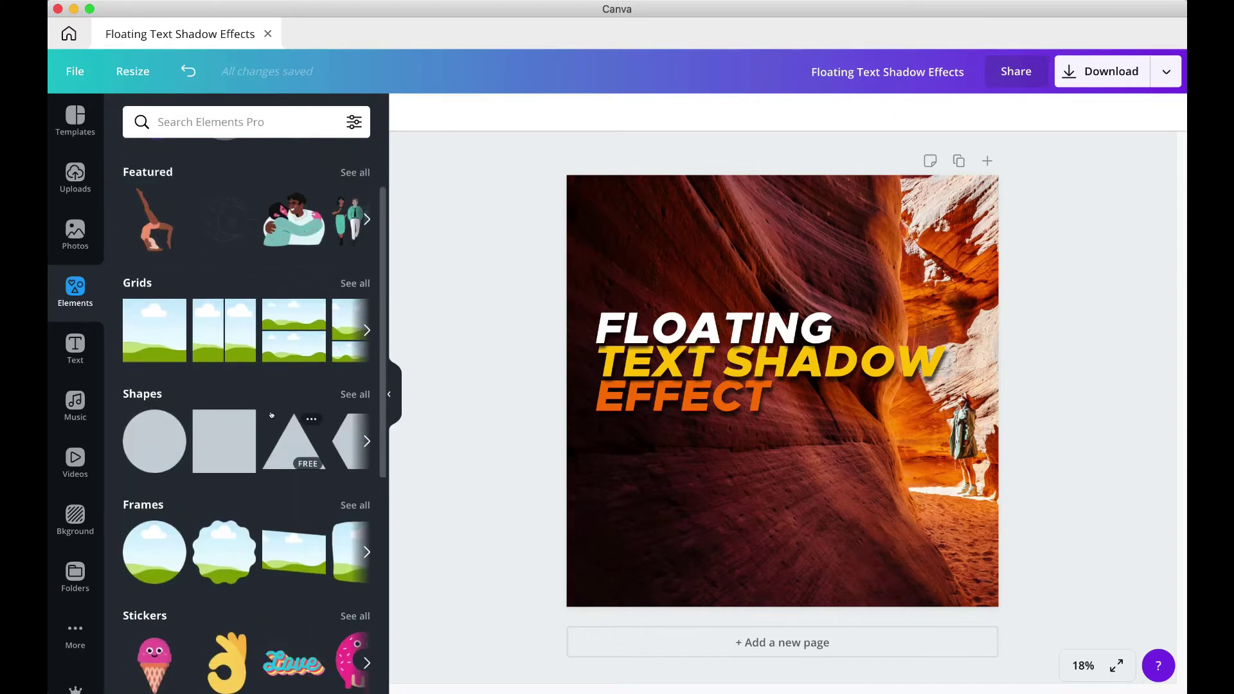
scroll(272, 416, "down", 1)
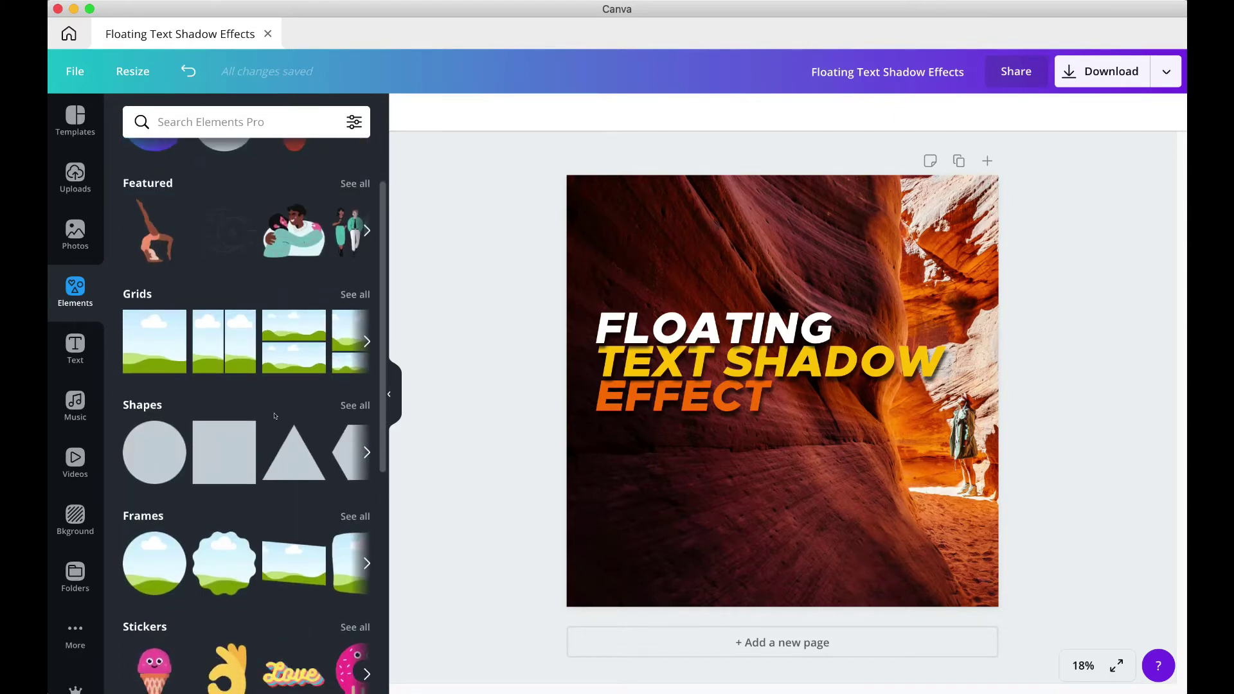
scroll(360, 407, "up", 1)
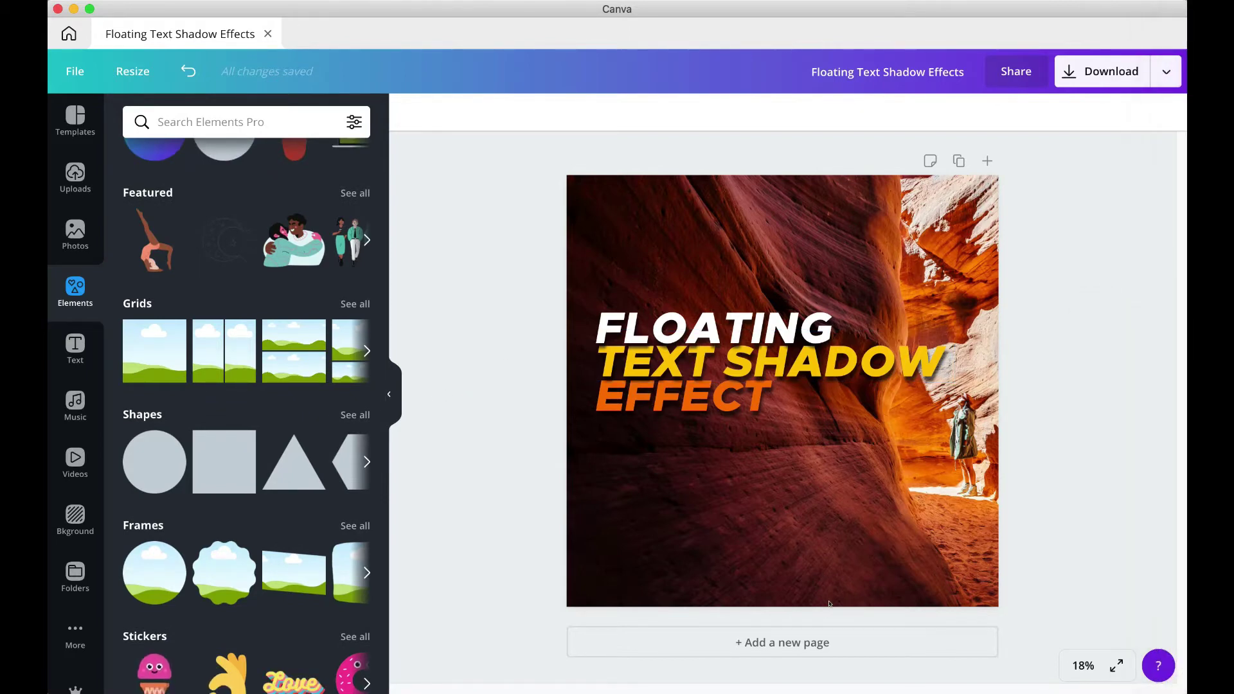
Step: Add a second page, unlock its canyon background photo and delete it
left_click(794, 632)
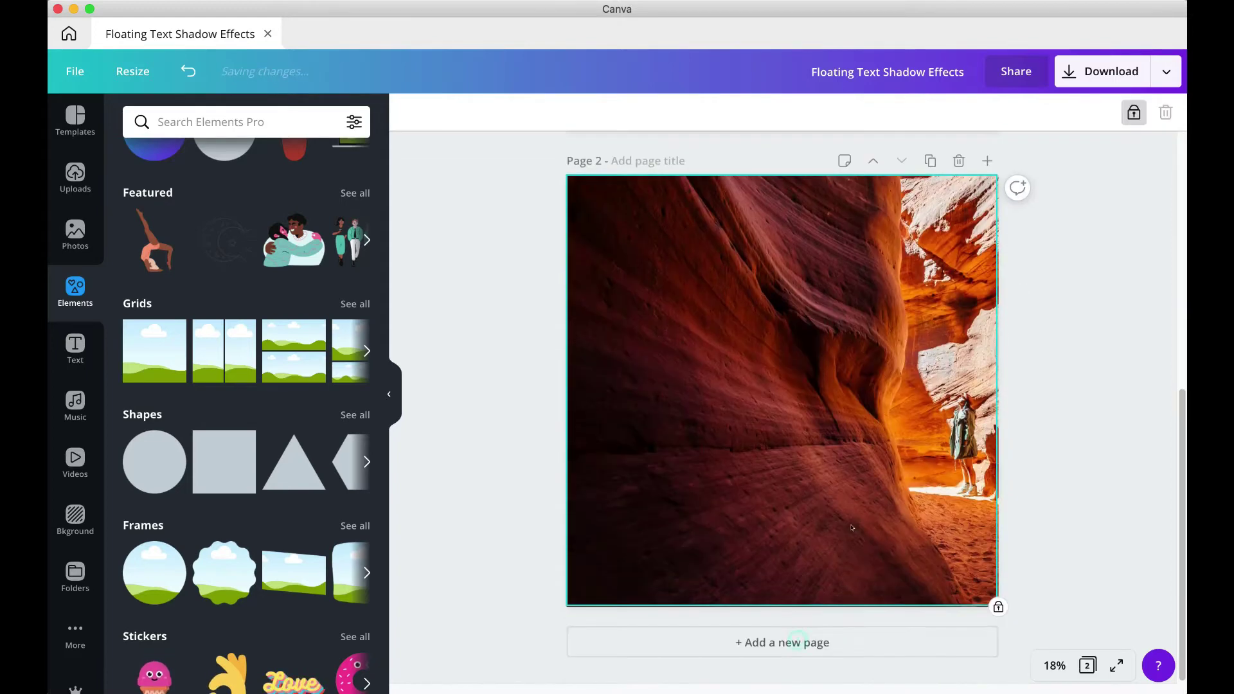
left_click(1144, 110)
key("Delete")
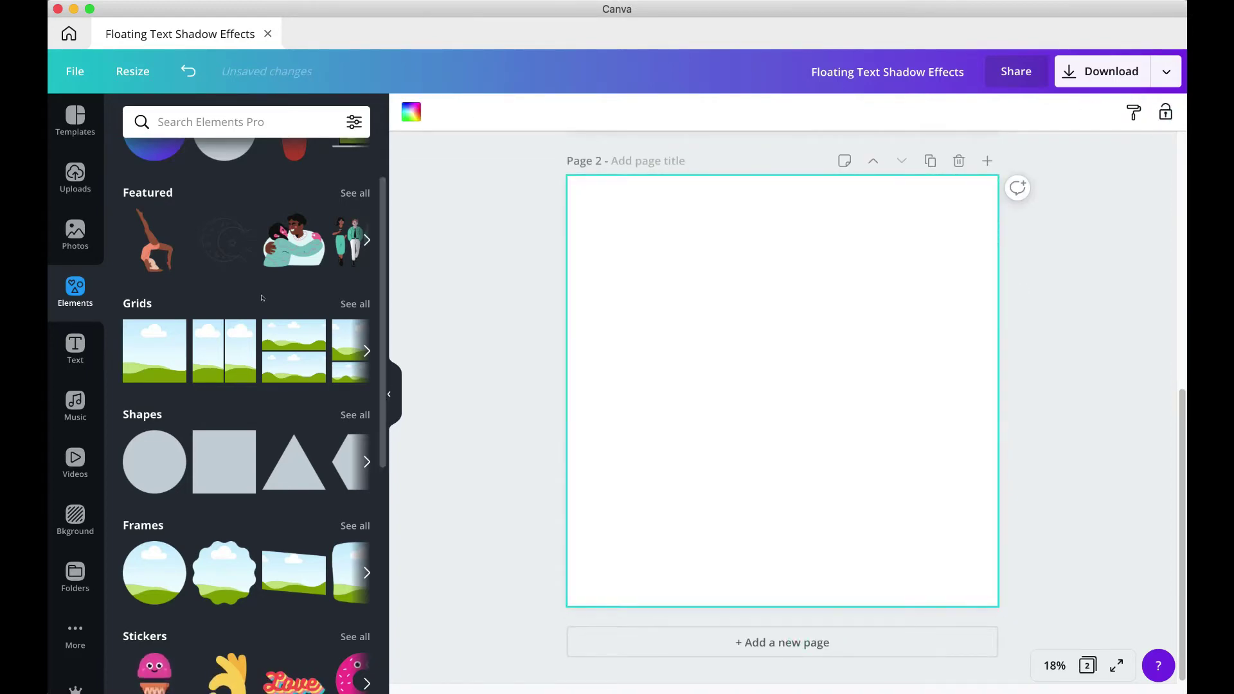
Step: Search the photo library for "blue bird" and add the blue peacock head photo to page 2
left_click(76, 232)
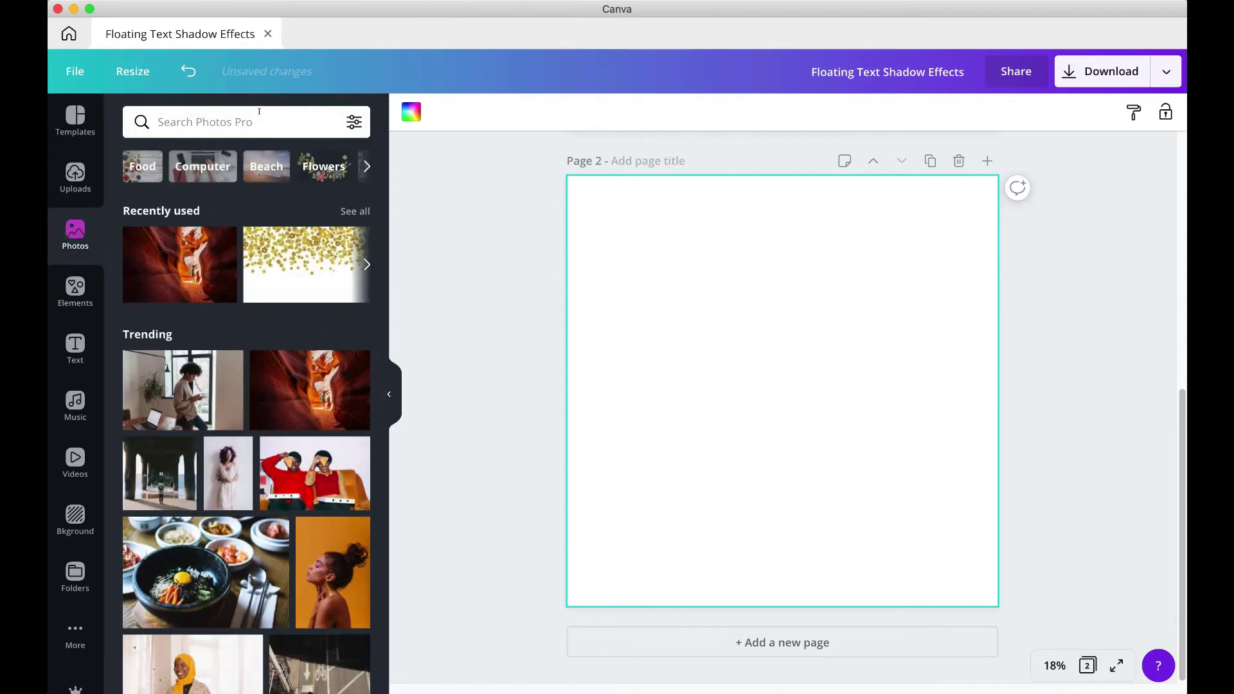
left_click(261, 122)
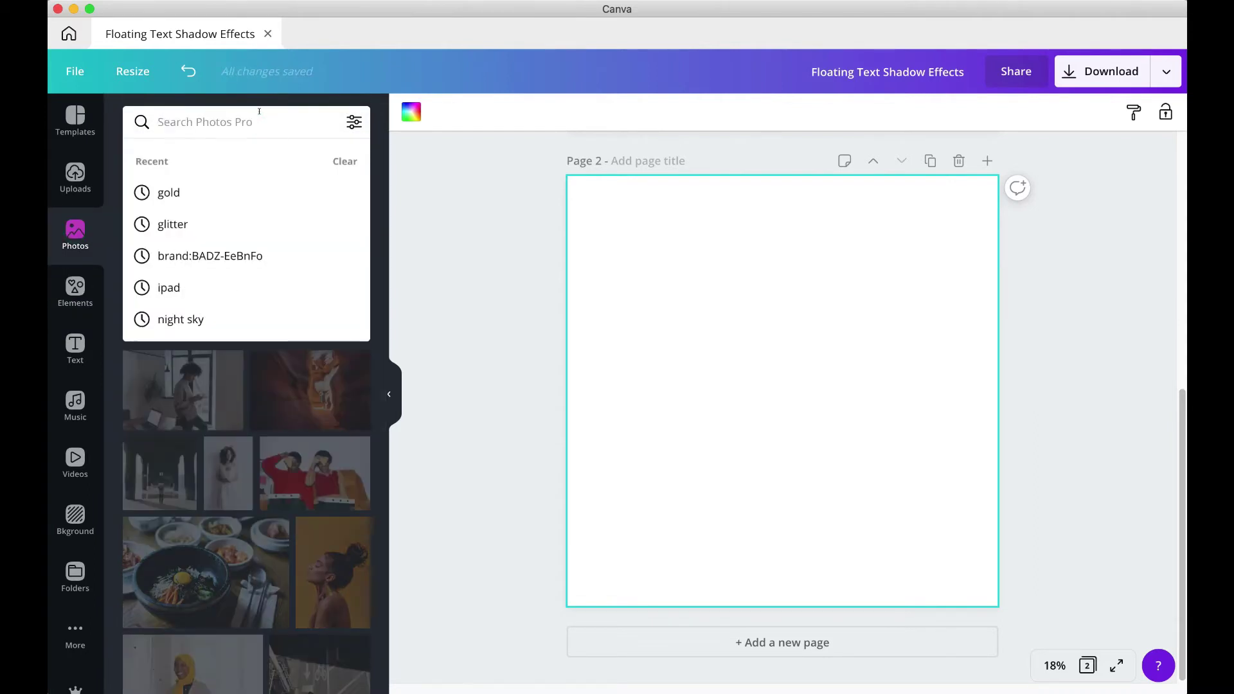
type("blue bird")
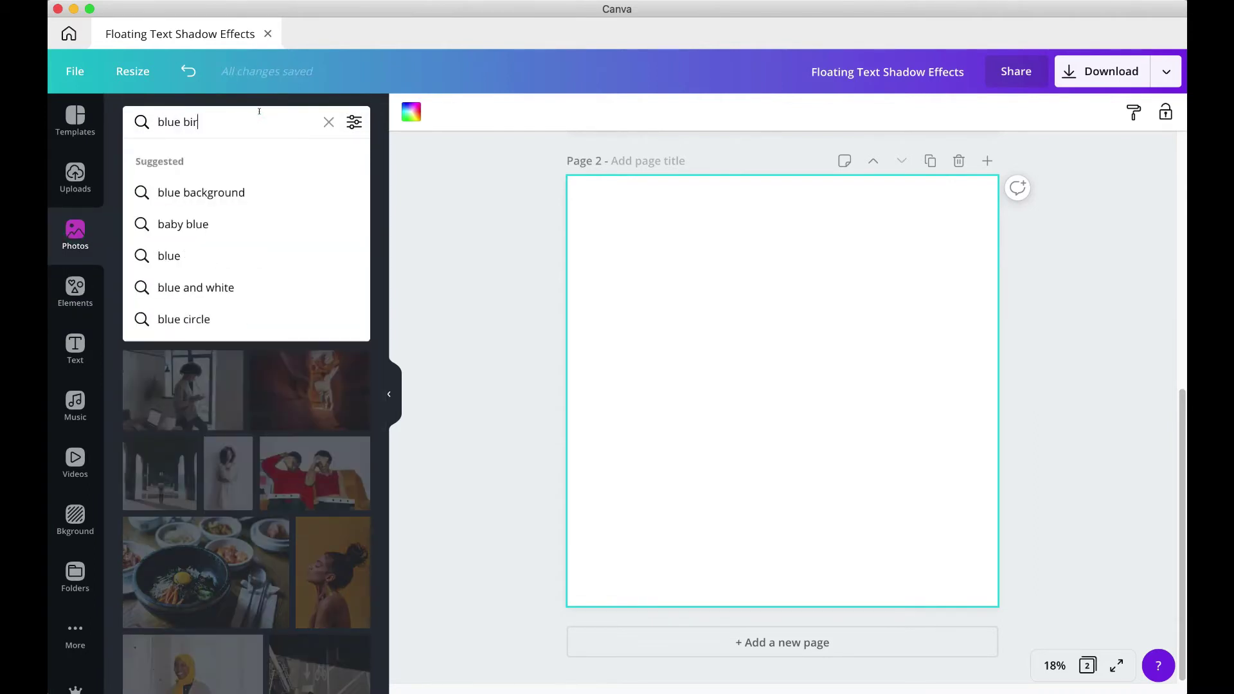
key("Return")
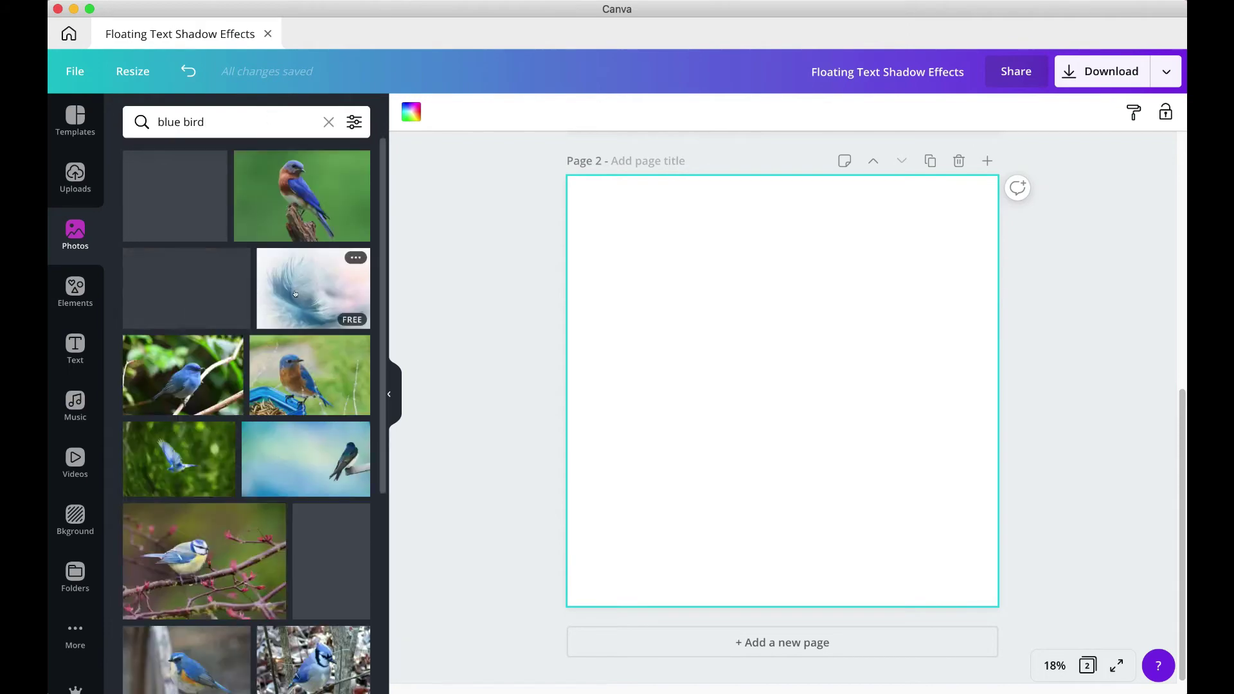
scroll(296, 293, "down", 10)
scroll(295, 292, "down", 6)
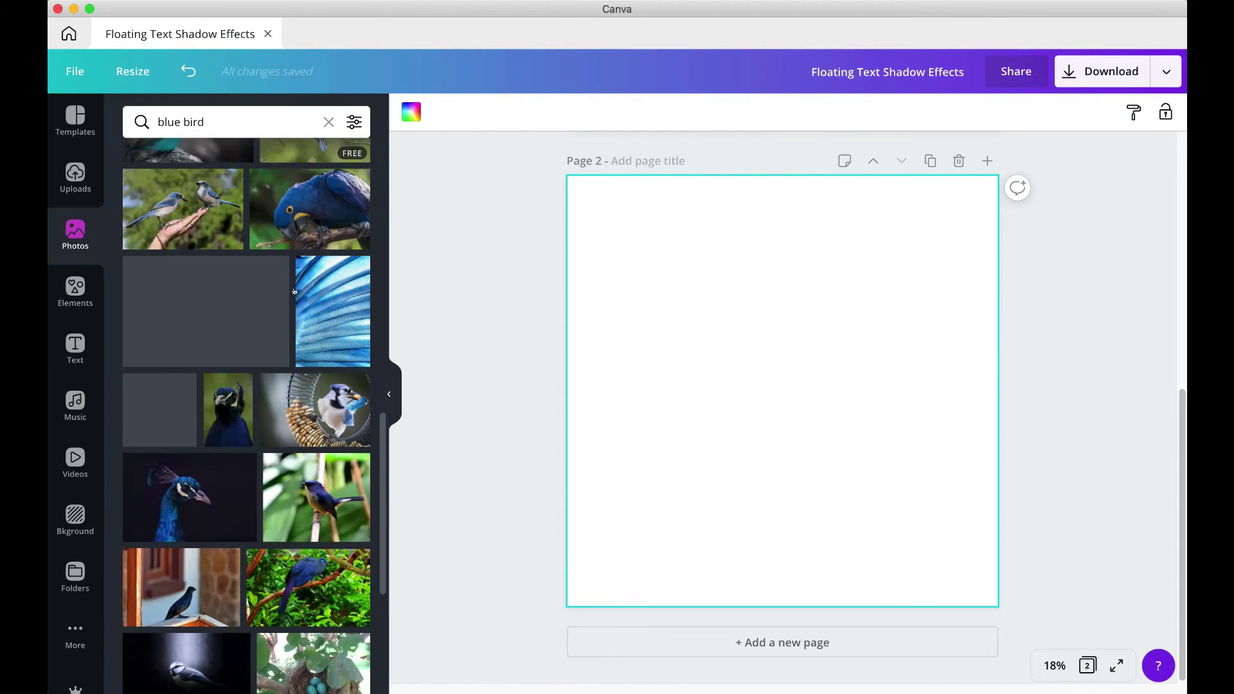
scroll(295, 292, "down", 2)
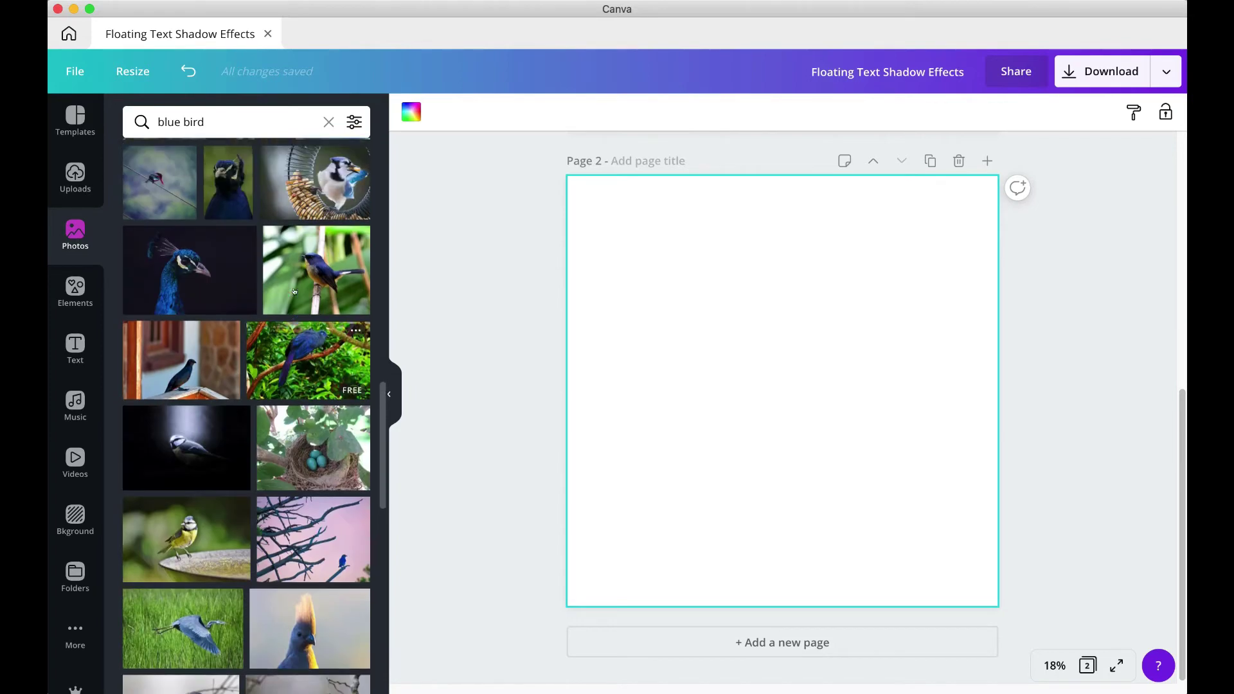
left_click(200, 258)
Step: Enlarge the peacock photo to fill page 2 and shift its crop so the bird sits toward the left edge
left_click_drag(782, 391, 739, 289)
left_click_drag(914, 406, 1165, 678)
double_click(898, 413)
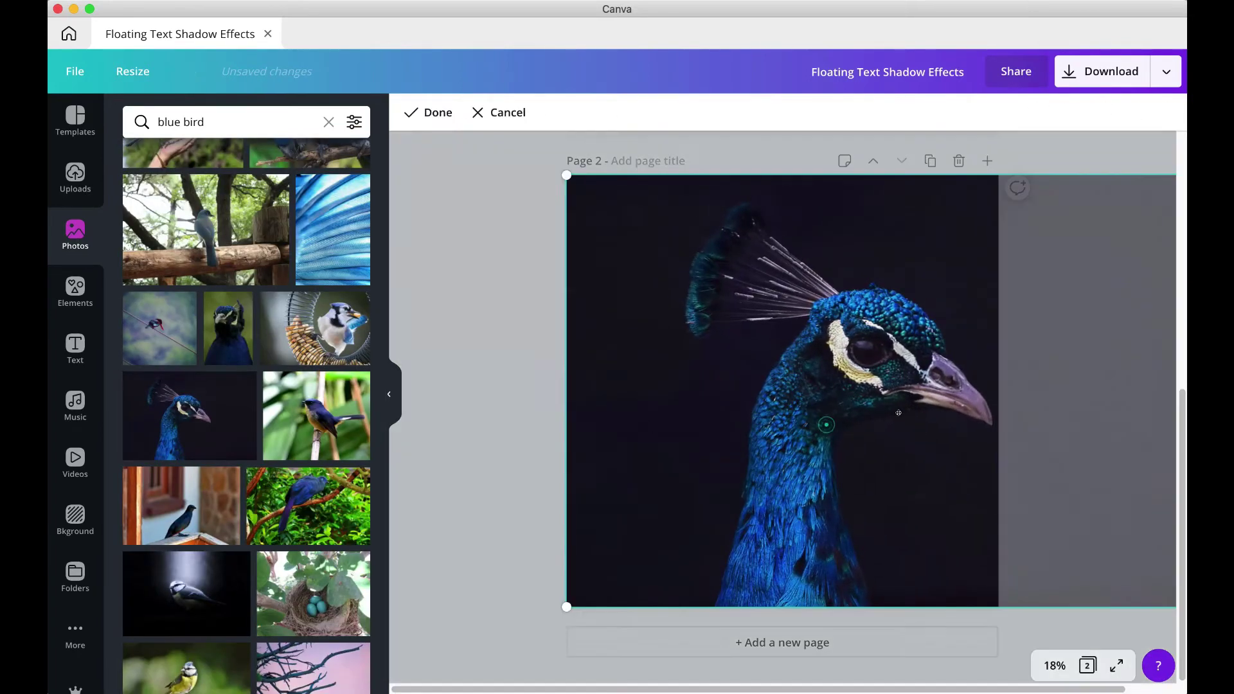
left_click_drag(898, 413, 756, 425)
left_click(429, 112)
Step: Adjust the peacock photo's contrast to 20
left_click(536, 113)
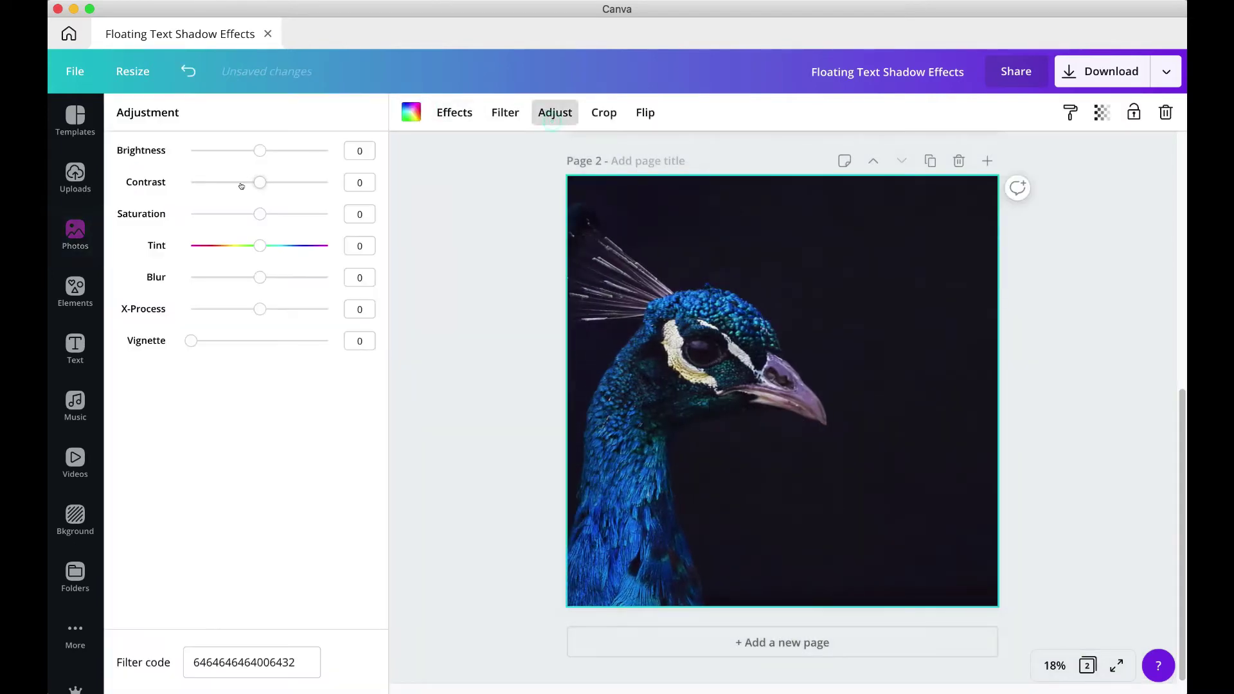
left_click_drag(260, 182, 270, 182)
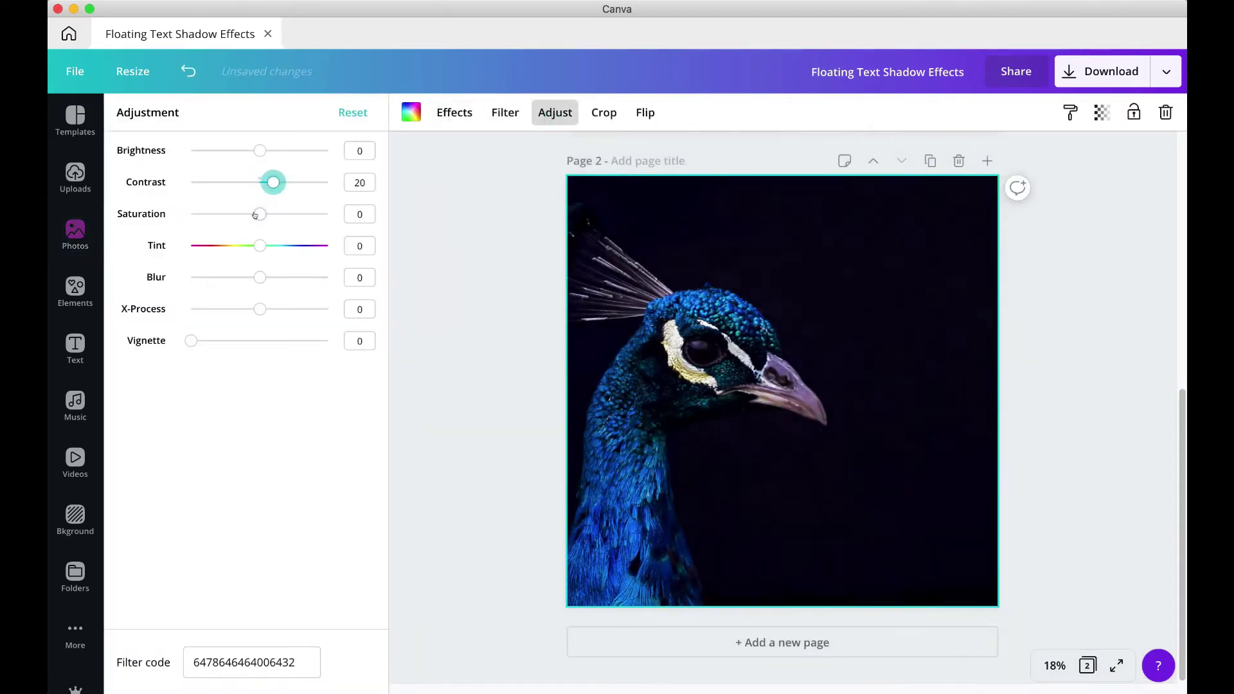
left_click(408, 297)
left_click(637, 341)
left_click(1086, 253)
Step: Copy the three headline lines from page 1 and paste them onto page 2
scroll(1075, 295, "up", 5)
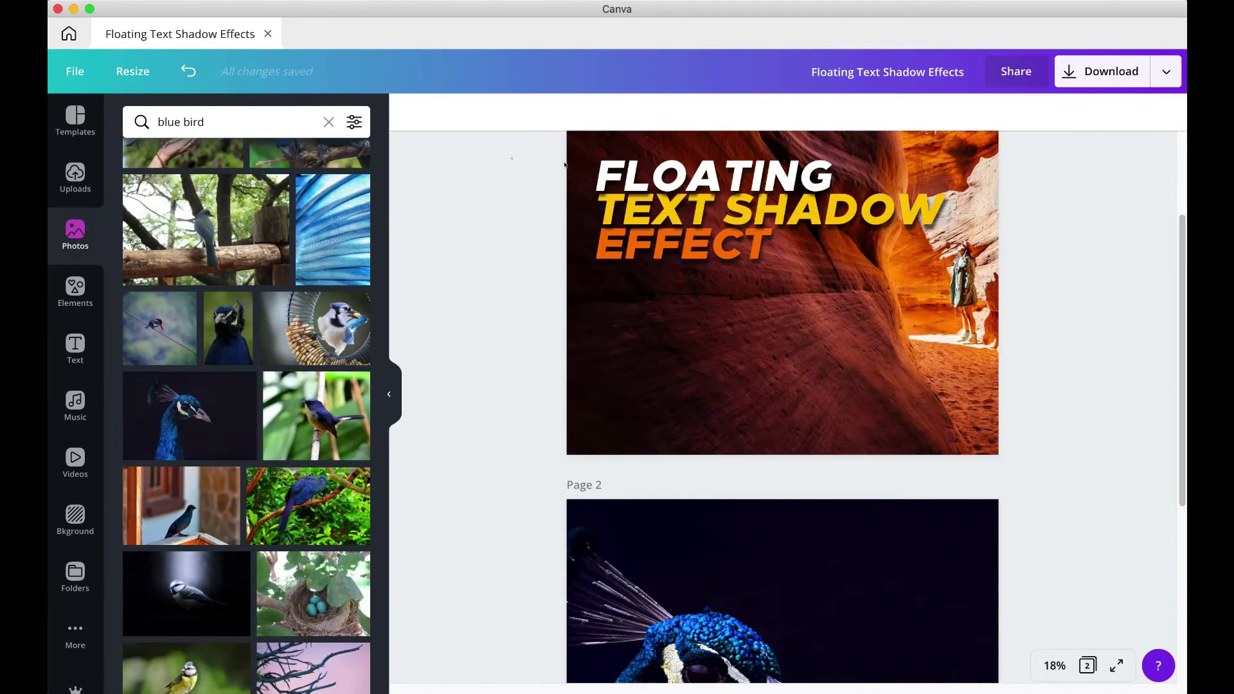
left_click_drag(512, 159, 897, 260)
key("super+c")
scroll(868, 302, "down", 5)
key("super+v")
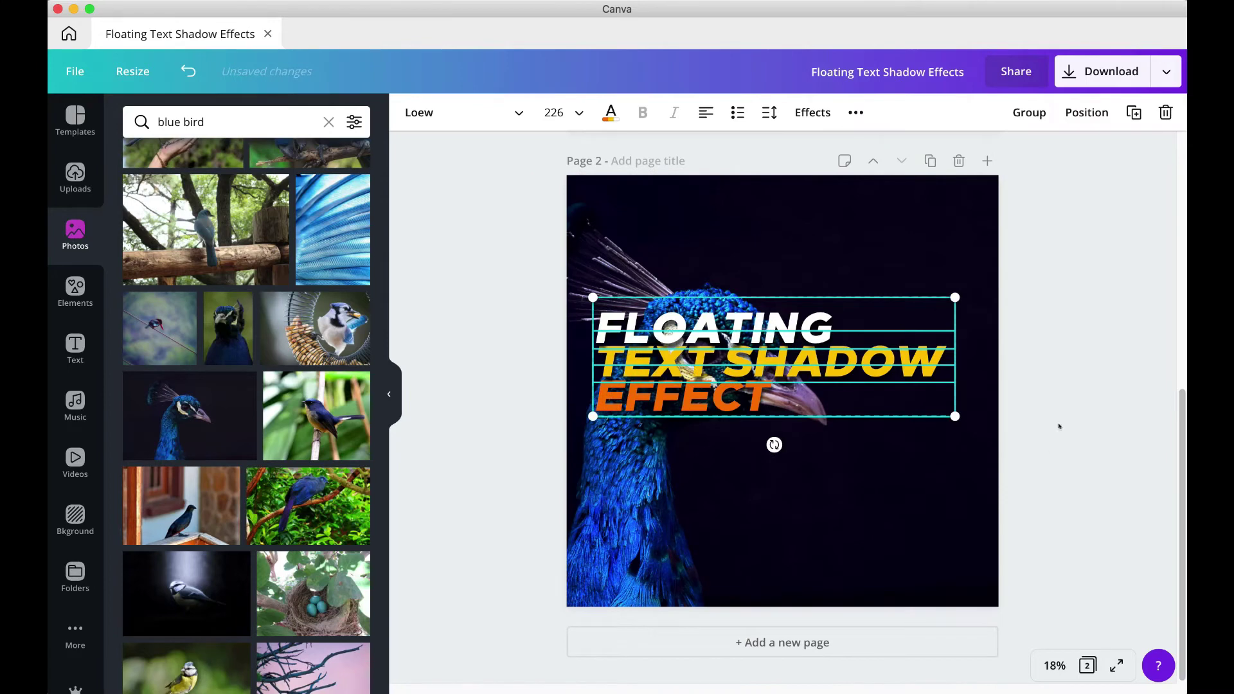
Step: Replace the white FLOATING text on page 2 with TEXT SHADOWS and widen its box to fit one line
left_click(752, 331)
double_click(752, 331)
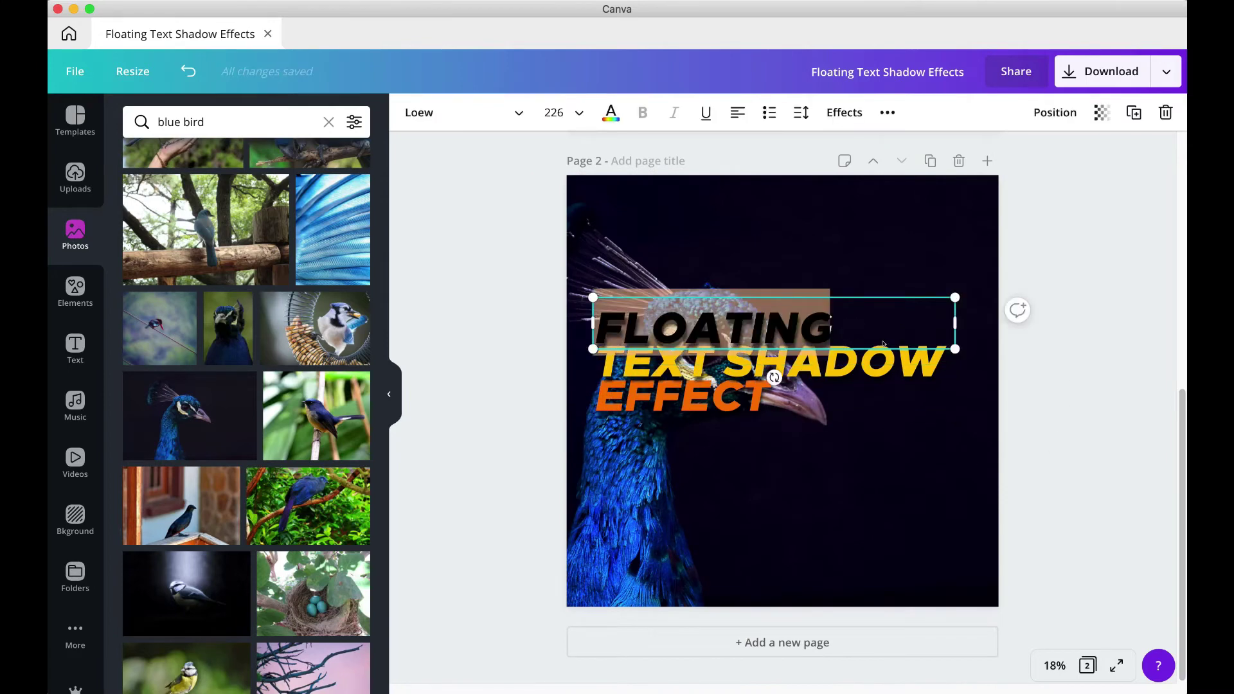
type("TEXT SHADOW")
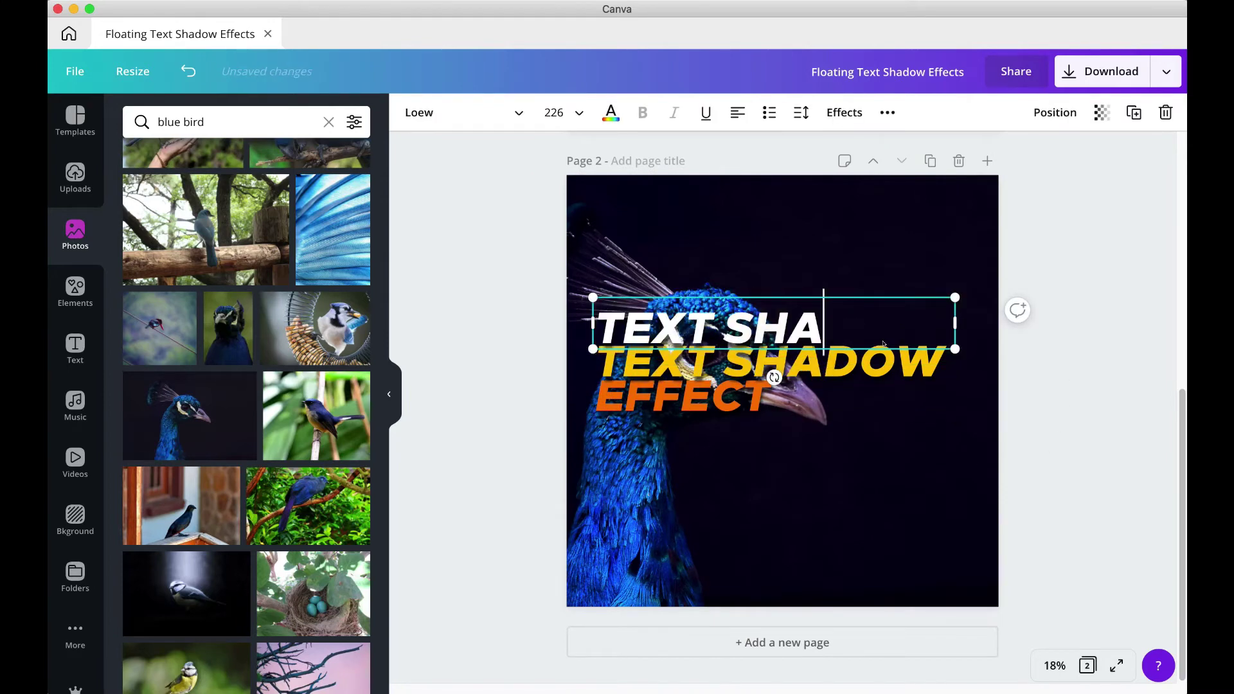
key("BackSpace")
key("BackSpace")
key("BackSpace")
key("BackSpace")
key("BackSpace")
key("BackSpace")
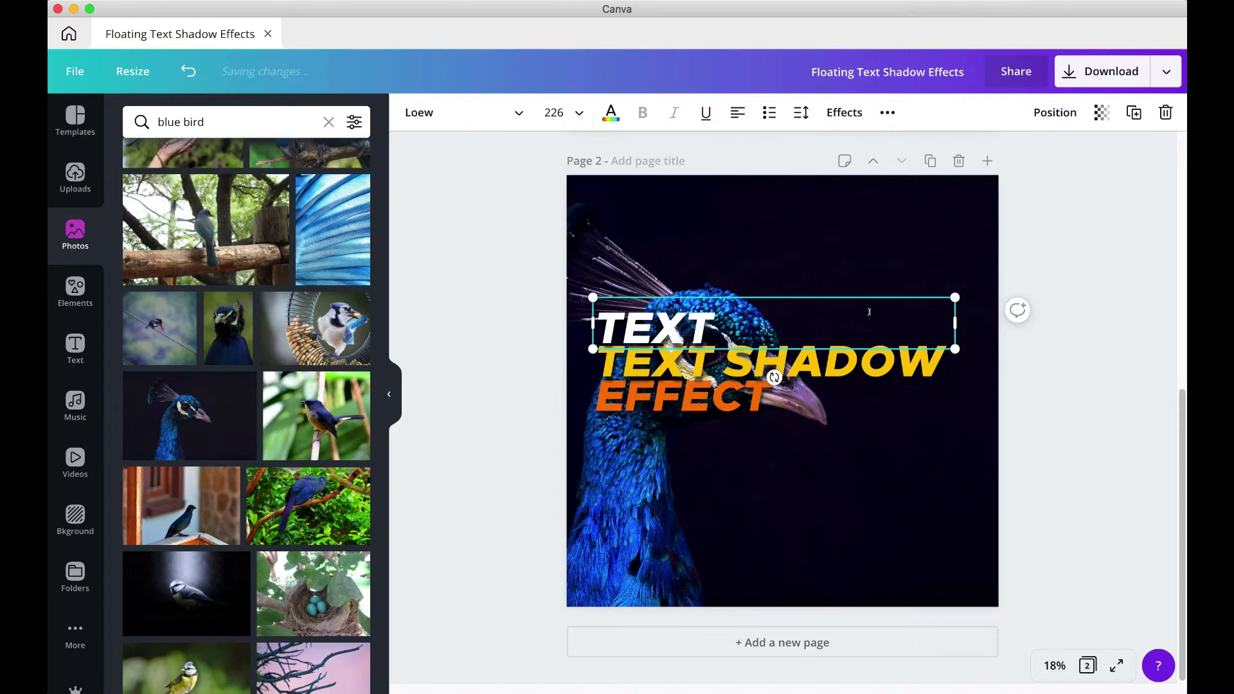
type("SHADOWS")
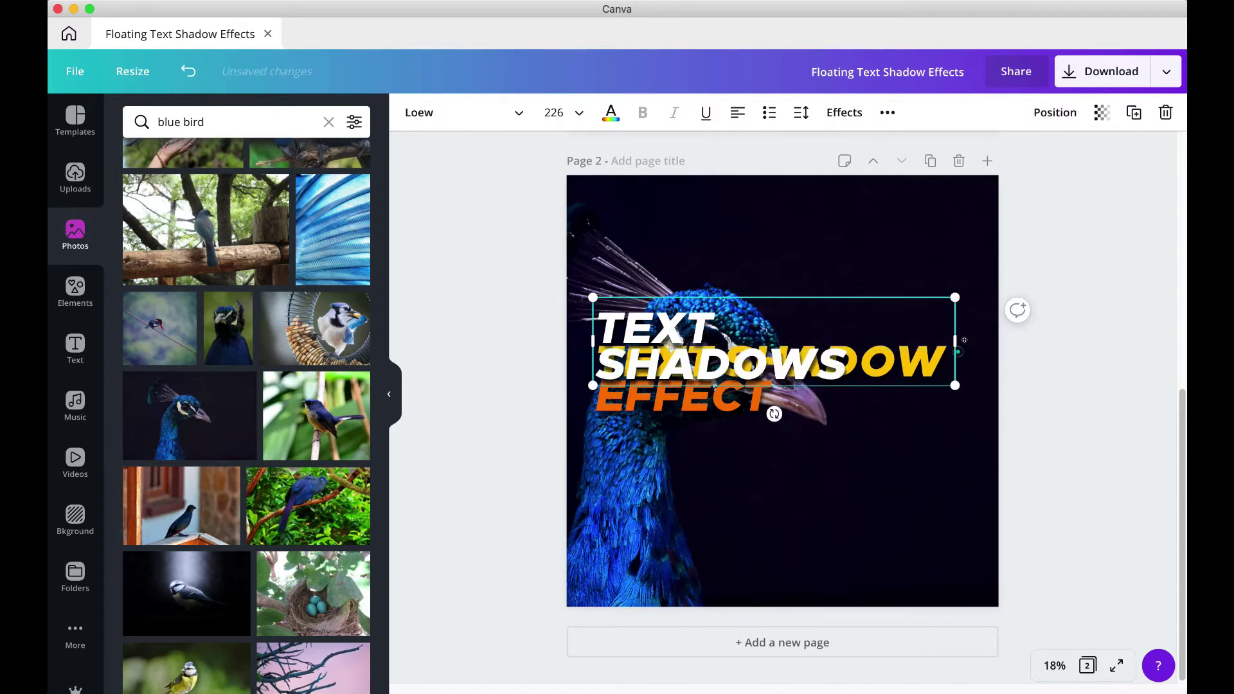
left_click_drag(956, 340, 878, 362)
Step: Replace the yellow line's text with ARE BEST ON and the orange line's text with CONTRASTING PHOTOS
left_click(932, 365)
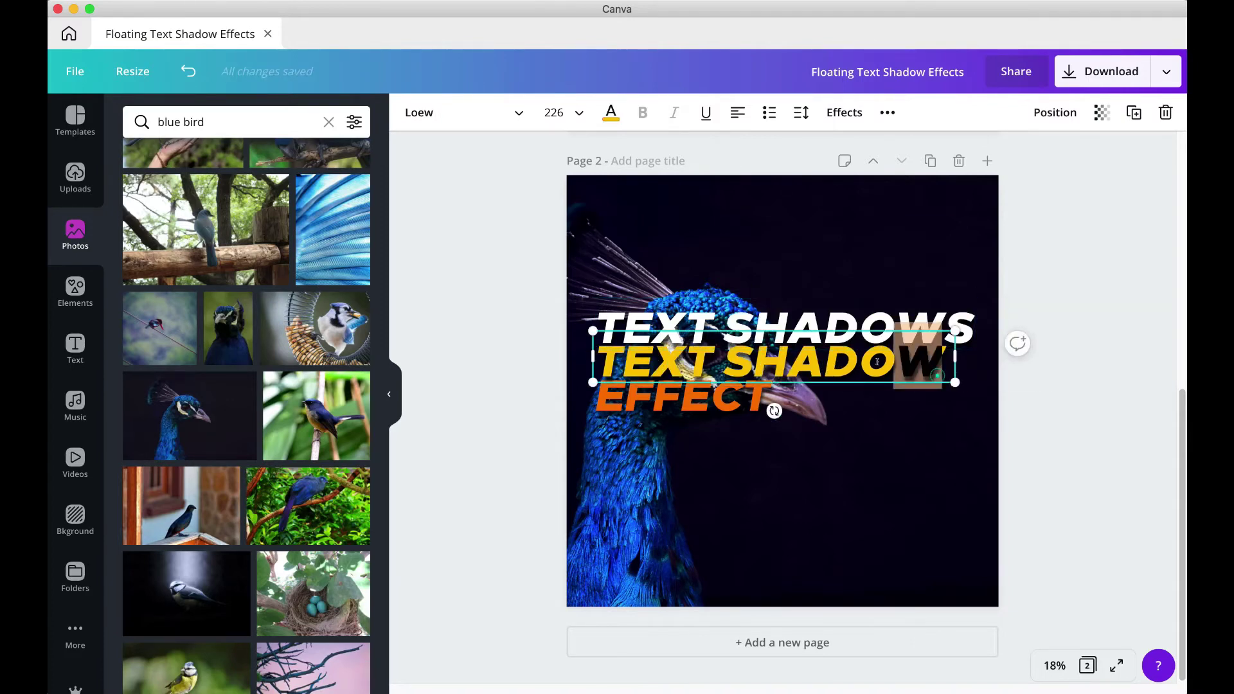
key("ctrl+a")
type("ARE BEST ON")
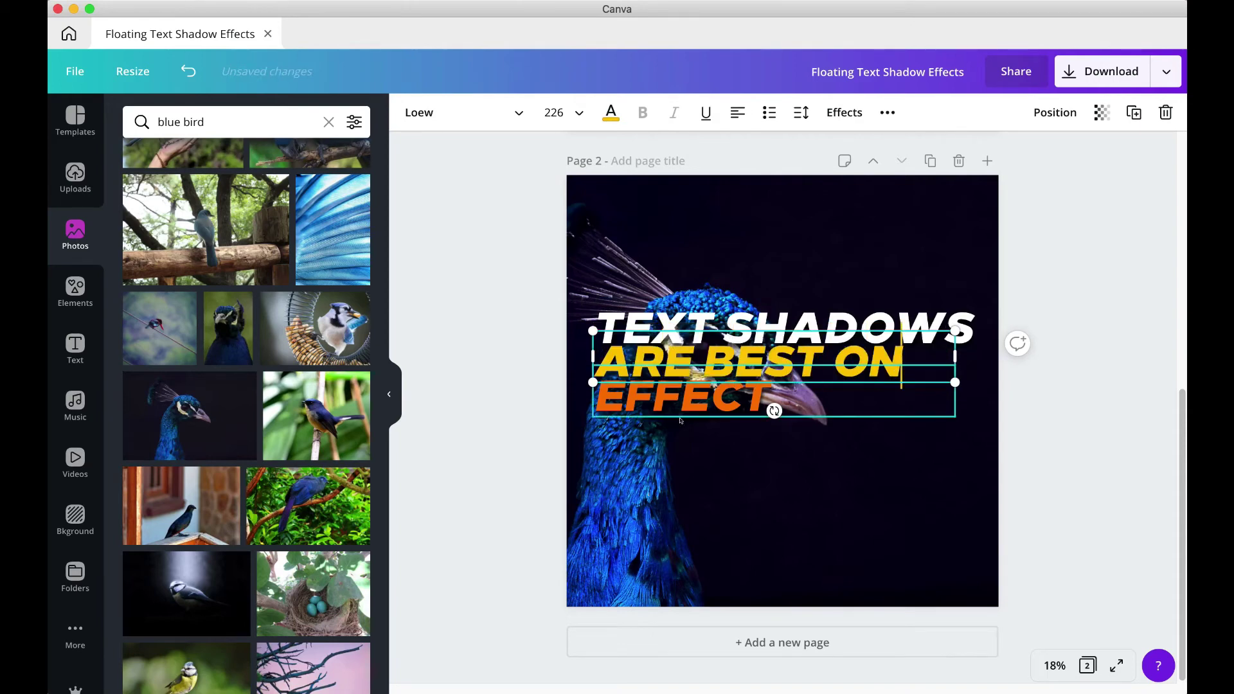
double_click(680, 405)
type("CONTRASTING ")
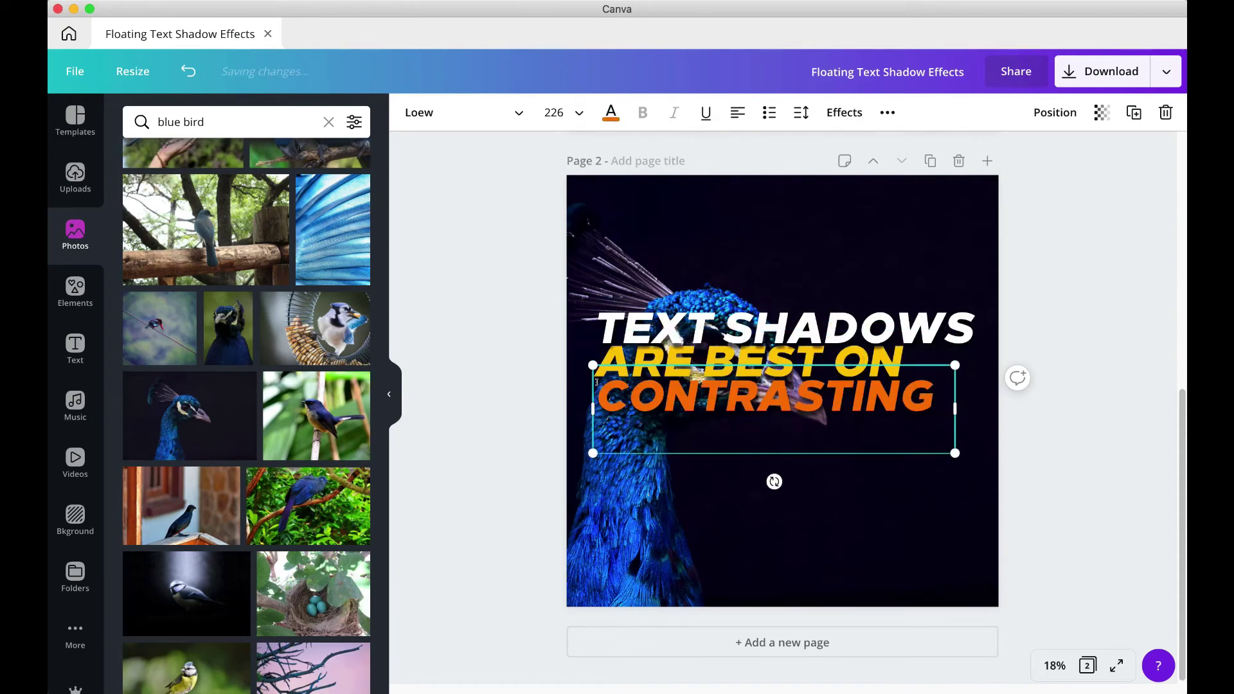
type("PHOTOS")
Step: Duplicate the orange text box lower on the page and remove PHOTOS from the original
left_click_drag(887, 409, 887, 525)
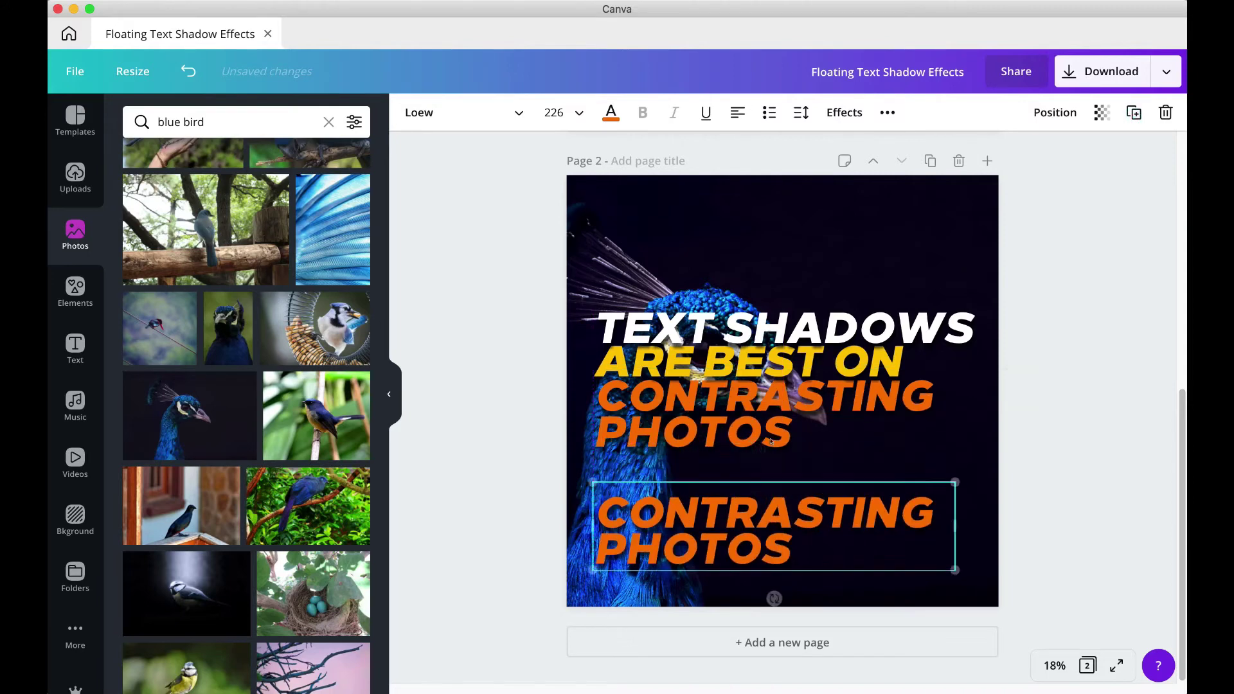
left_click(801, 437)
left_click_drag(801, 438, 595, 437)
key("BackSpace")
key("BackSpace")
Step: Remove CONTRASTING from the duplicated orange text and place the remaining PHOTOS line directly below the CONTRASTING line
left_click(889, 525)
left_click_drag(932, 512, 595, 511)
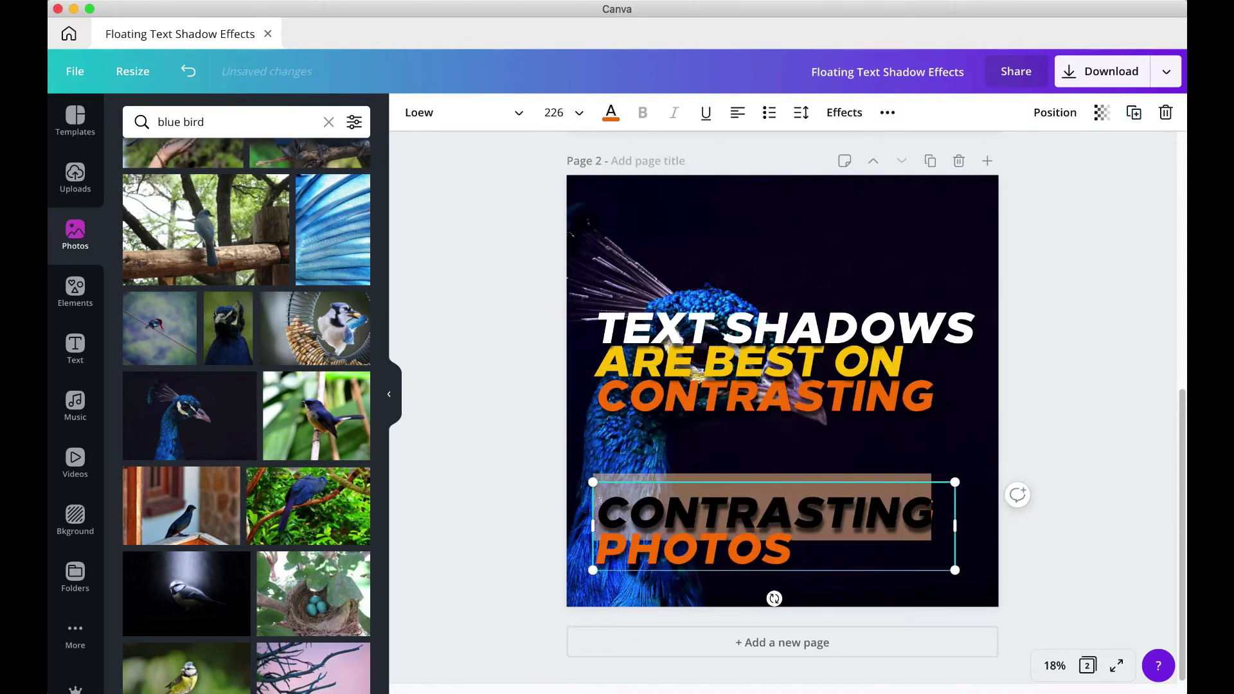
key("BackSpace")
key("Delete")
left_click(1094, 369)
left_click_drag(702, 519, 702, 438)
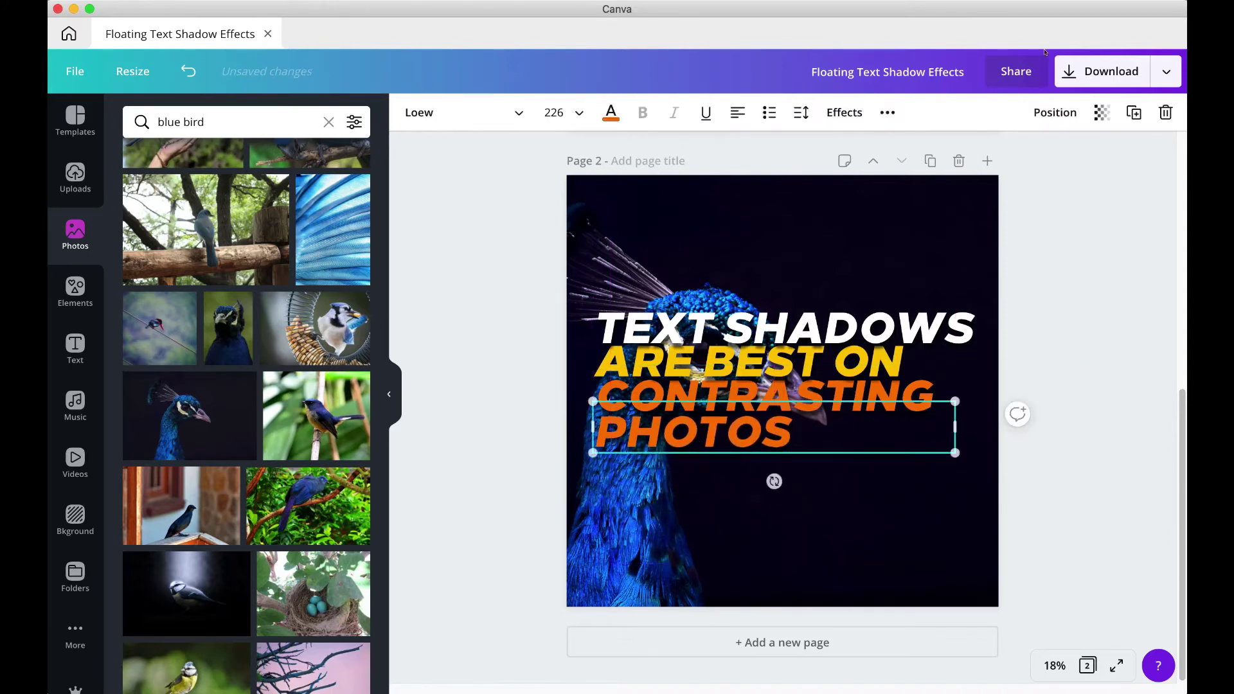
Step: Send the PHOTOS line backward beneath the CONTRASTING line
left_click(1055, 113)
left_click(1001, 166)
left_click(1045, 347)
Step: Nudge the PHOTOS line slightly upward to match the tight spacing of the other headline lines
left_click(720, 438)
key("Up")
key("Up")
key("Up")
key("Up")
key("Up")
key("Up")
key("Up")
key("Up")
key("Up")
key("Up")
key("Up")
key("Up")
key("Up")
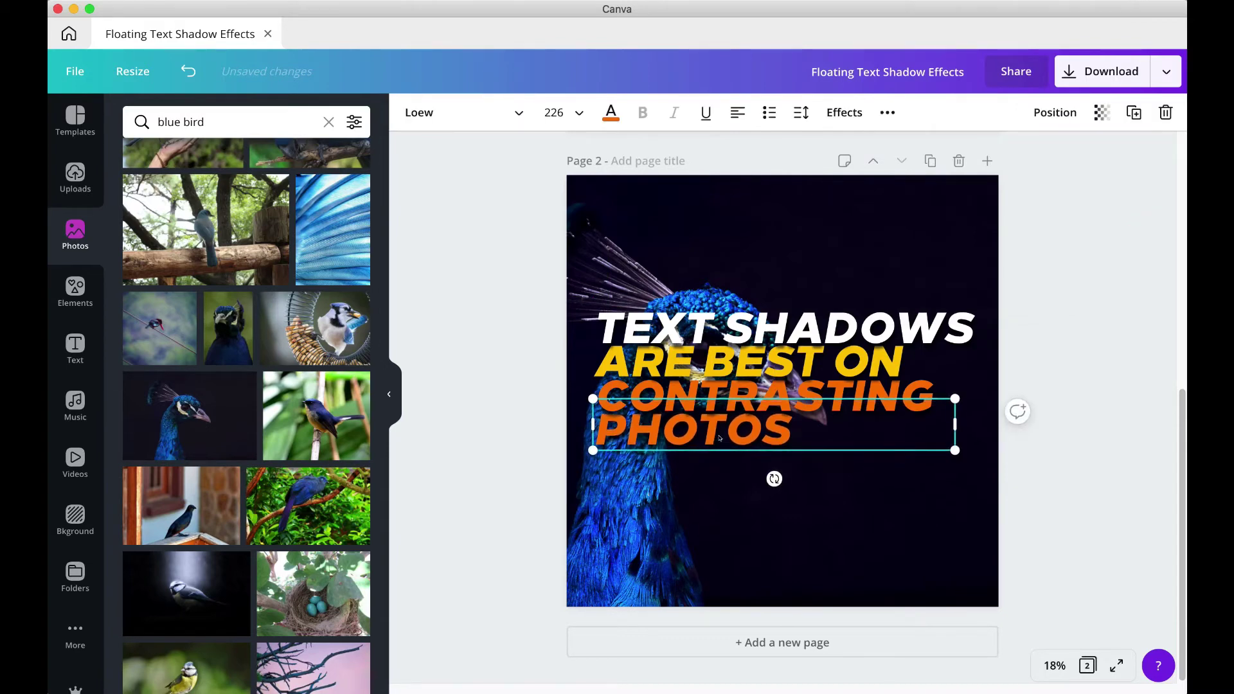
Step: Search the text colors for blue and recolor the TEXT SHADOWS line bright turquoise
left_click(769, 320)
left_click(610, 112)
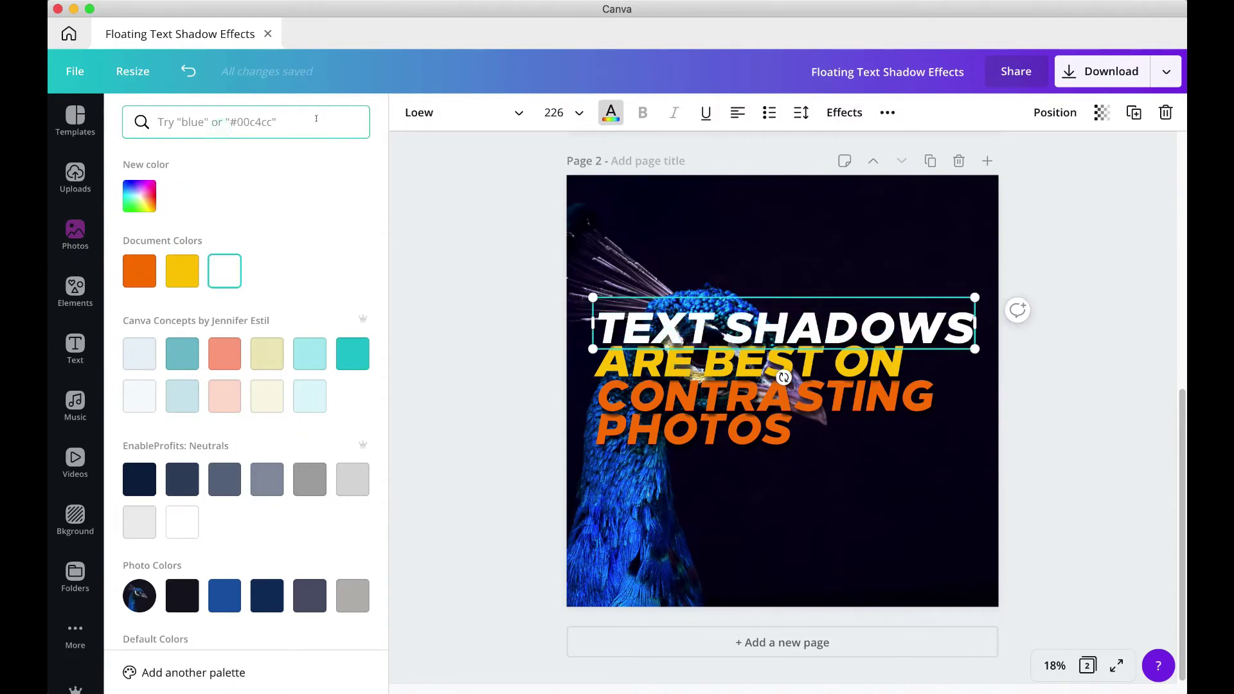
type("BLUe")
left_click(142, 188)
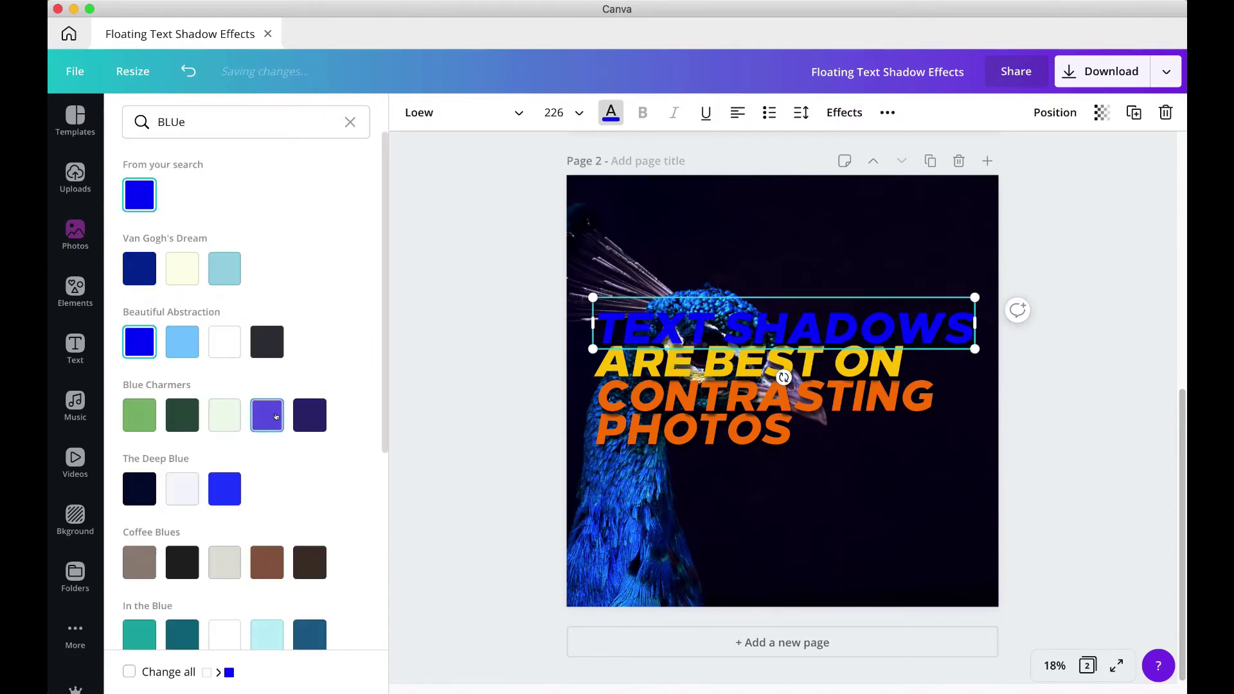
scroll(276, 417, "down", 3)
left_click(226, 608)
Step: Recolor the ARE BEST ON line white using the document colors
left_click(730, 372)
left_click(605, 115)
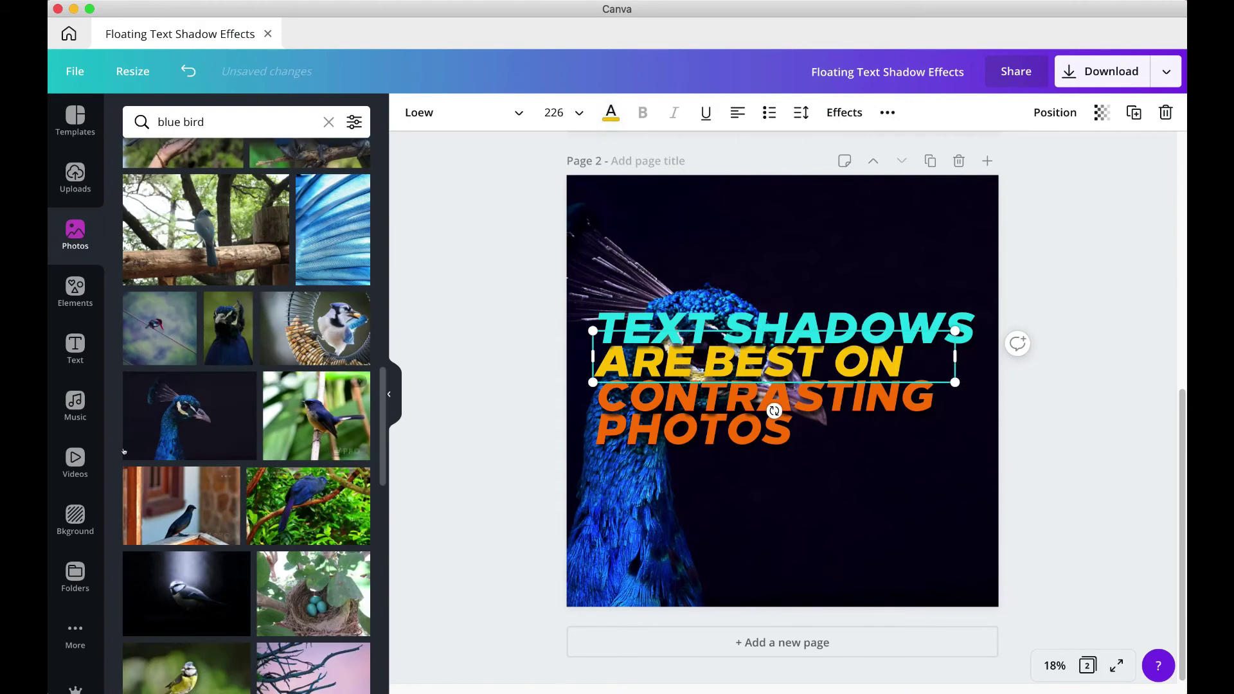
left_click(610, 112)
left_click(266, 270)
Step: Recolor the CONTRASTING line with the photo's blue, lightened to the custom color #58a0f8
left_click(707, 396)
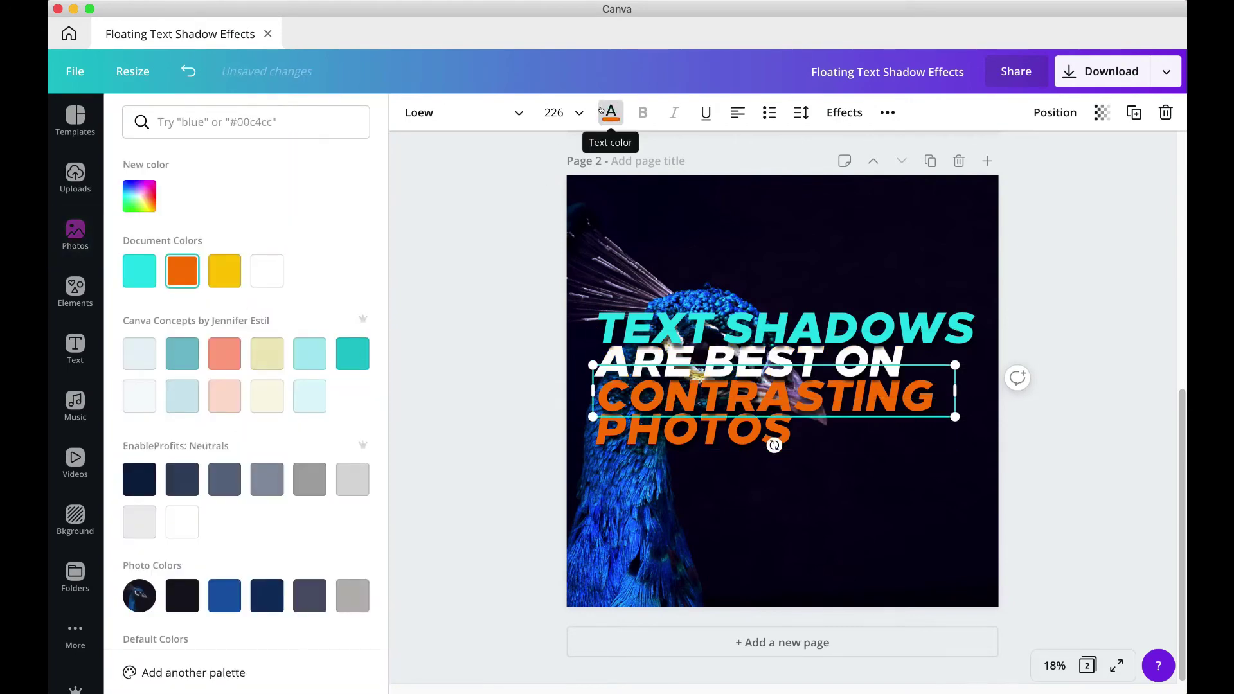
scroll(225, 412, "down", 3)
left_click(226, 410)
scroll(134, 193, "up", 3)
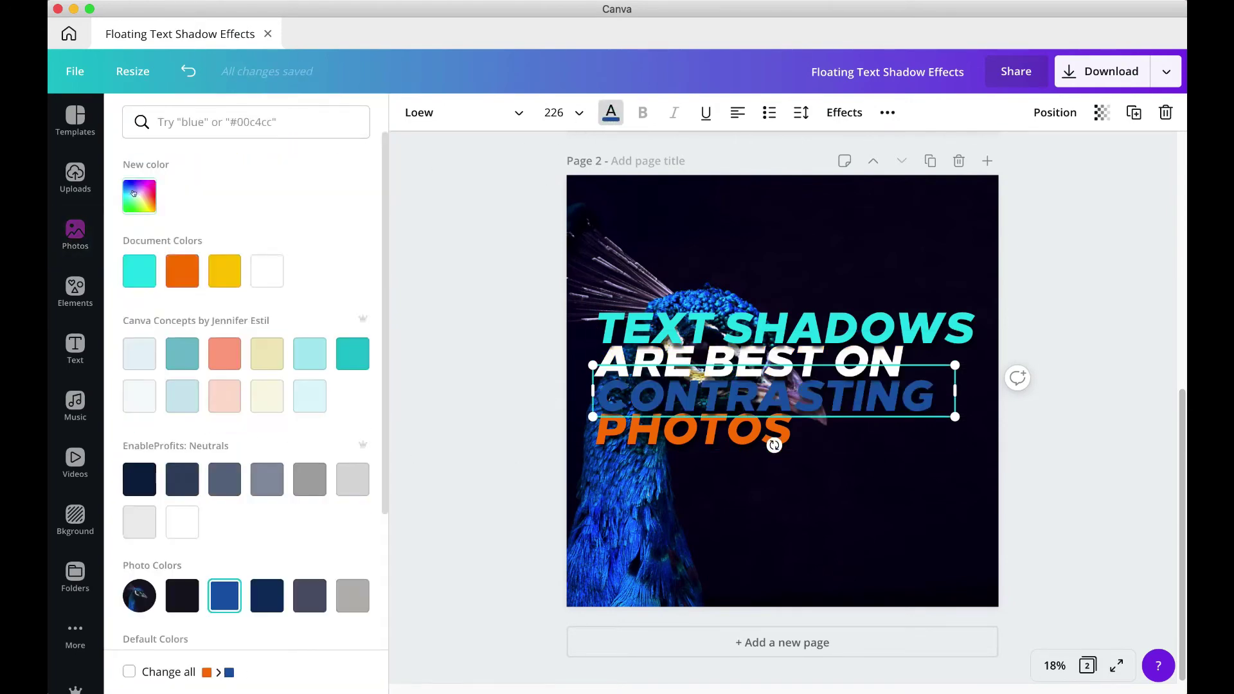
left_click(134, 193)
left_click_drag(315, 262, 272, 238)
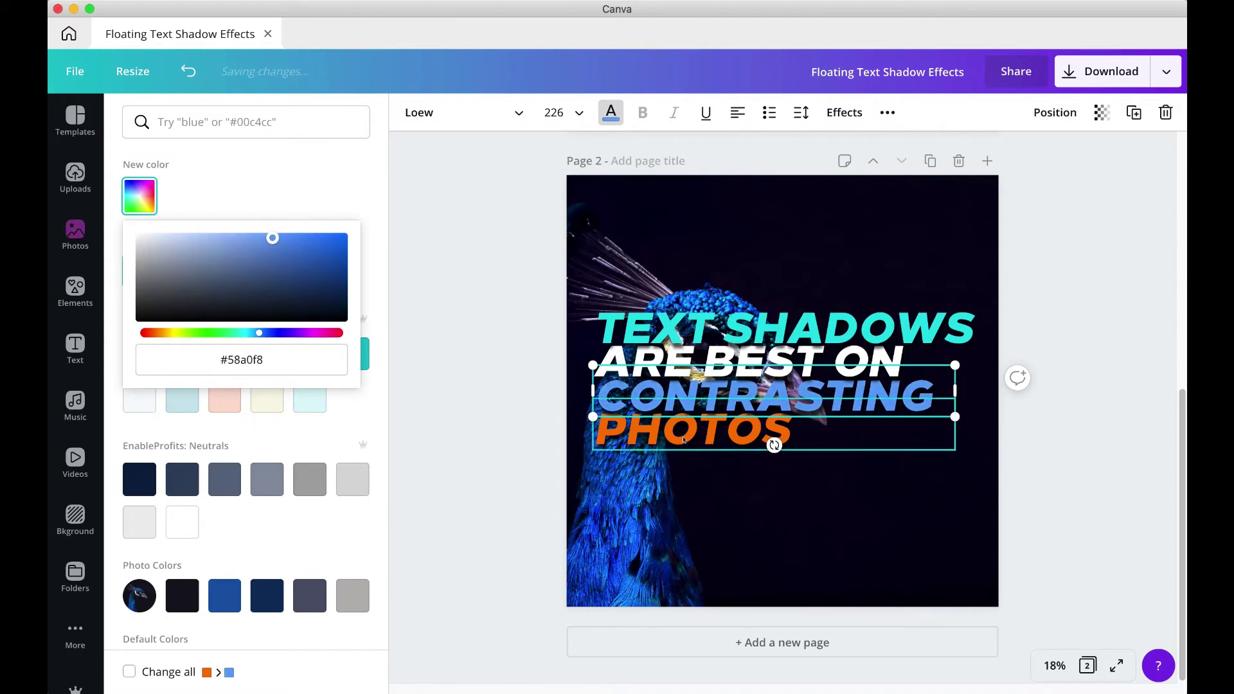
Step: Recolor the PHOTOS line with the custom light yellow #ffea76
left_click(684, 440)
scroll(270, 294, "down", 2)
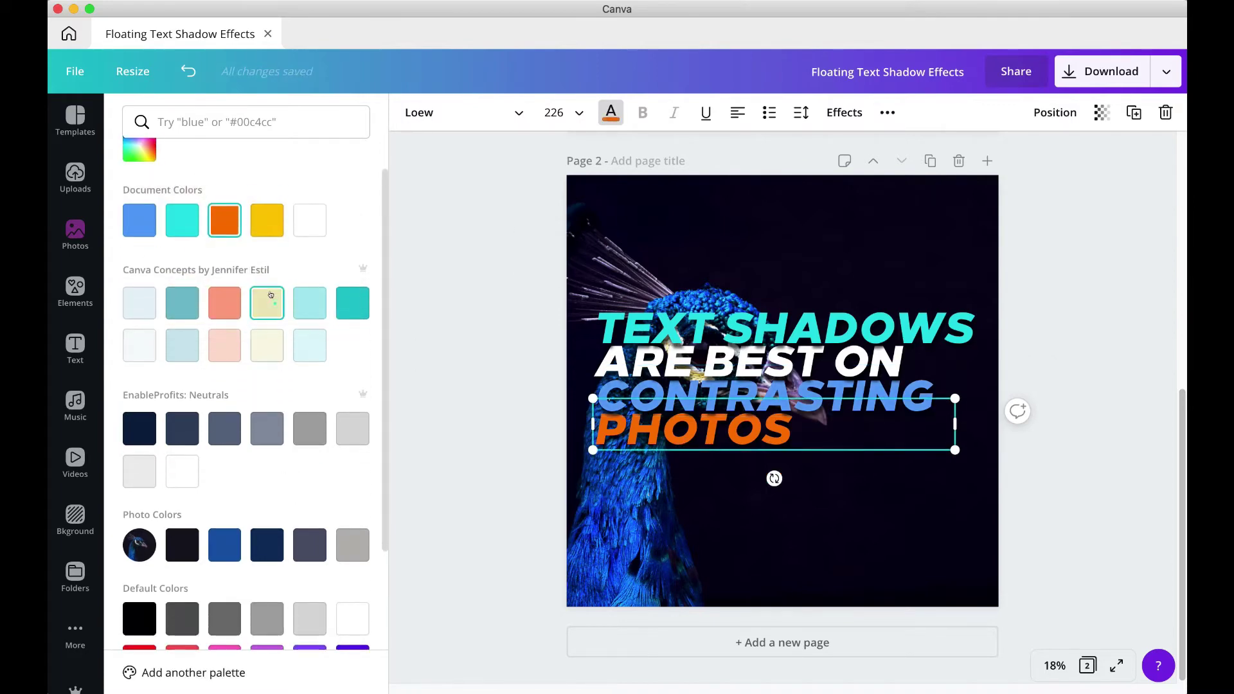
left_click(270, 294)
left_click(139, 149)
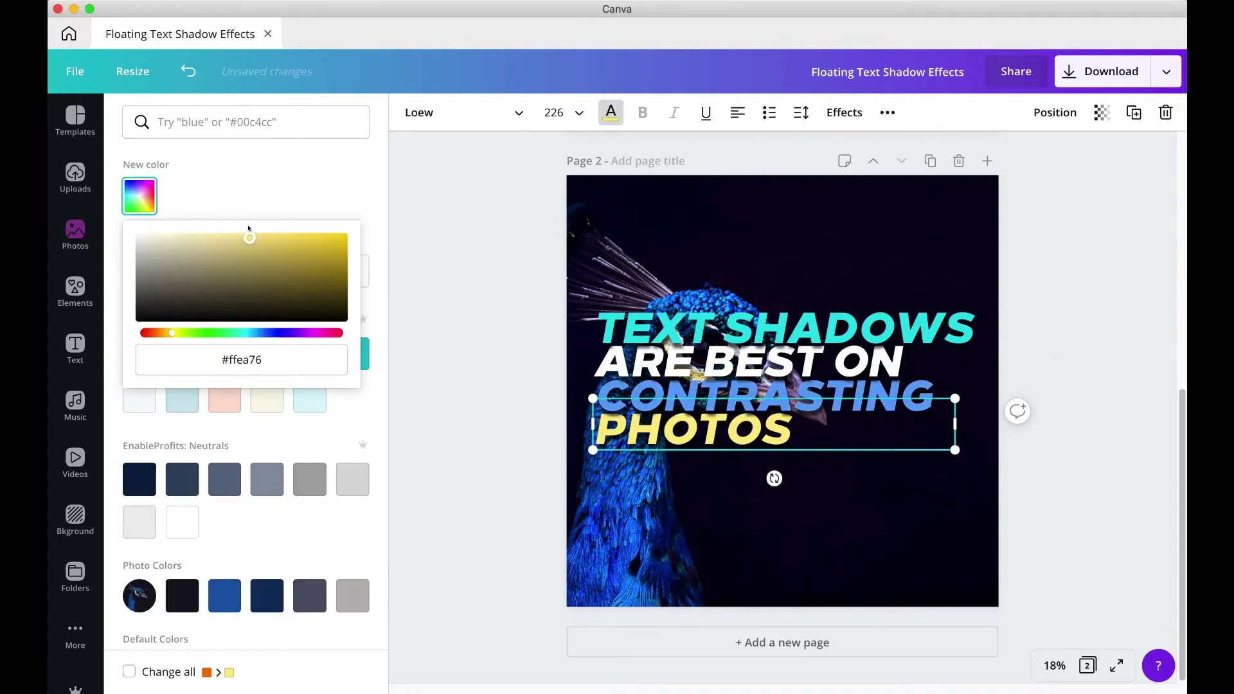
Step: Scale all four headline lines together down to font size 173 and move them to the page's upper right area
left_click_drag(453, 275, 711, 455)
left_click_drag(975, 452, 888, 419)
left_click_drag(667, 341, 783, 254)
Step: Enlarge the peacock background photo within its crop and reposition it so the head sits below the headline
left_click(880, 405)
left_click(1136, 117)
left_click(1136, 117)
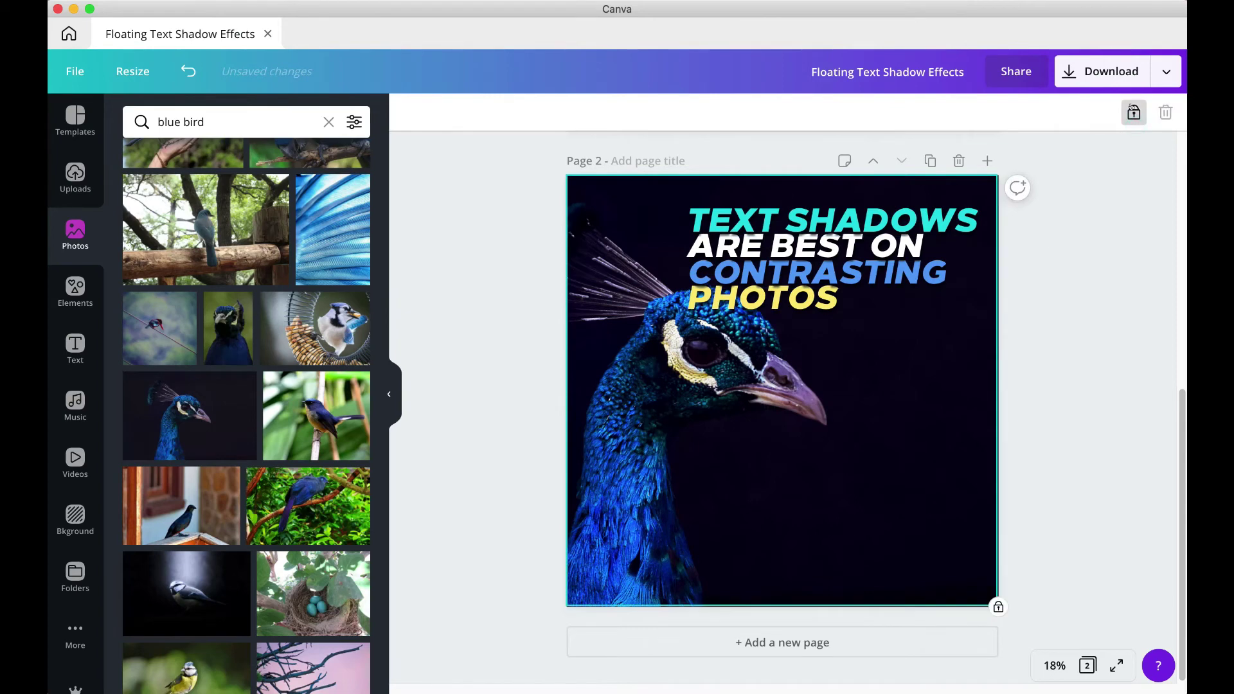
left_click(1137, 117)
double_click(607, 563)
left_click_drag(402, 608, 294, 681)
left_click_drag(735, 529, 815, 576)
left_click(429, 112)
Step: Right-align all four headline lines and match their text box edges so they end flush at the same right edge
left_click(855, 221)
left_click(737, 113)
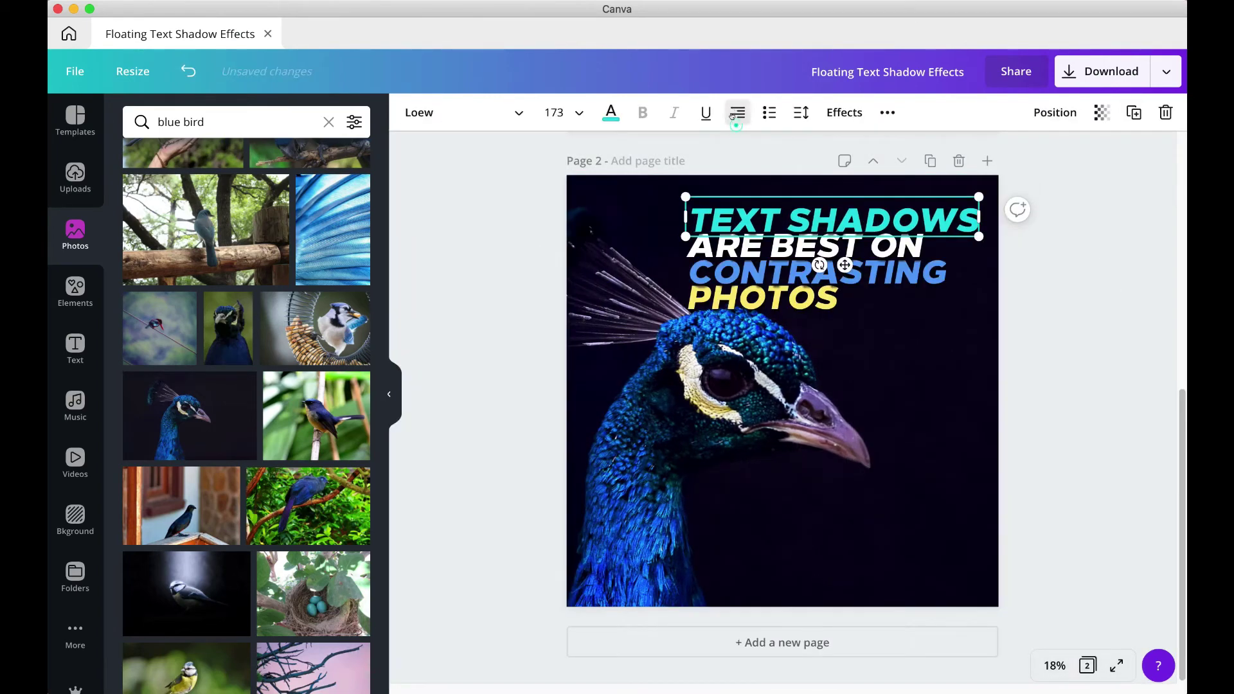
left_click(772, 249)
left_click_drag(966, 245, 979, 273)
left_click(738, 113)
left_click(738, 113)
left_click(900, 273)
left_click(738, 113)
left_click(803, 299)
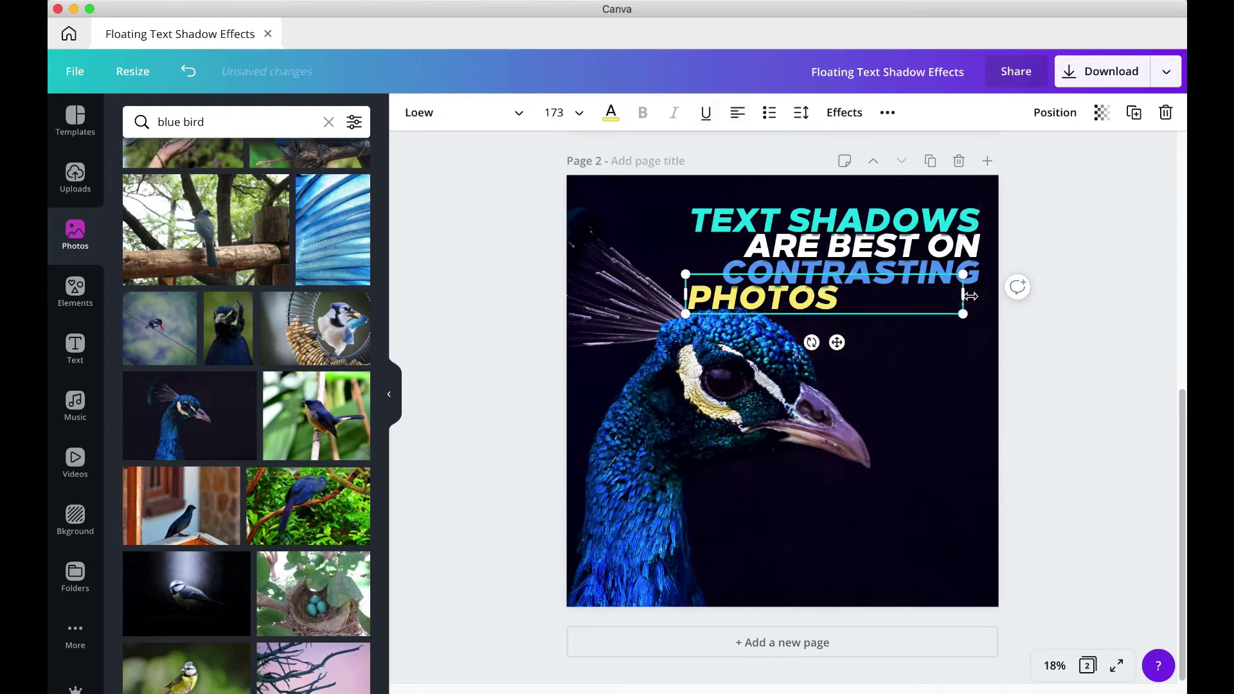
left_click(738, 113)
left_click(1077, 215)
Step: Try the light blue document color on the TEXT SHADOWS and ARE BEST ON lines, and undo both color changes
left_click(900, 221)
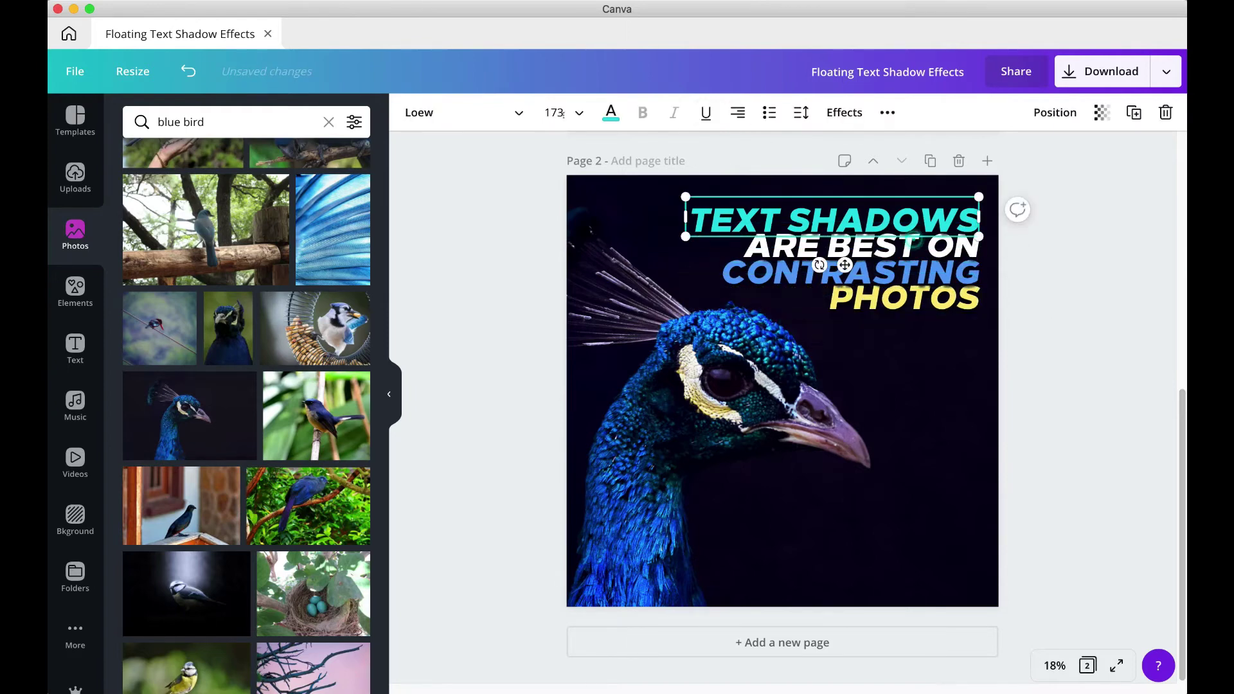
left_click(611, 112)
left_click(182, 271)
left_click(829, 248)
left_click(182, 270)
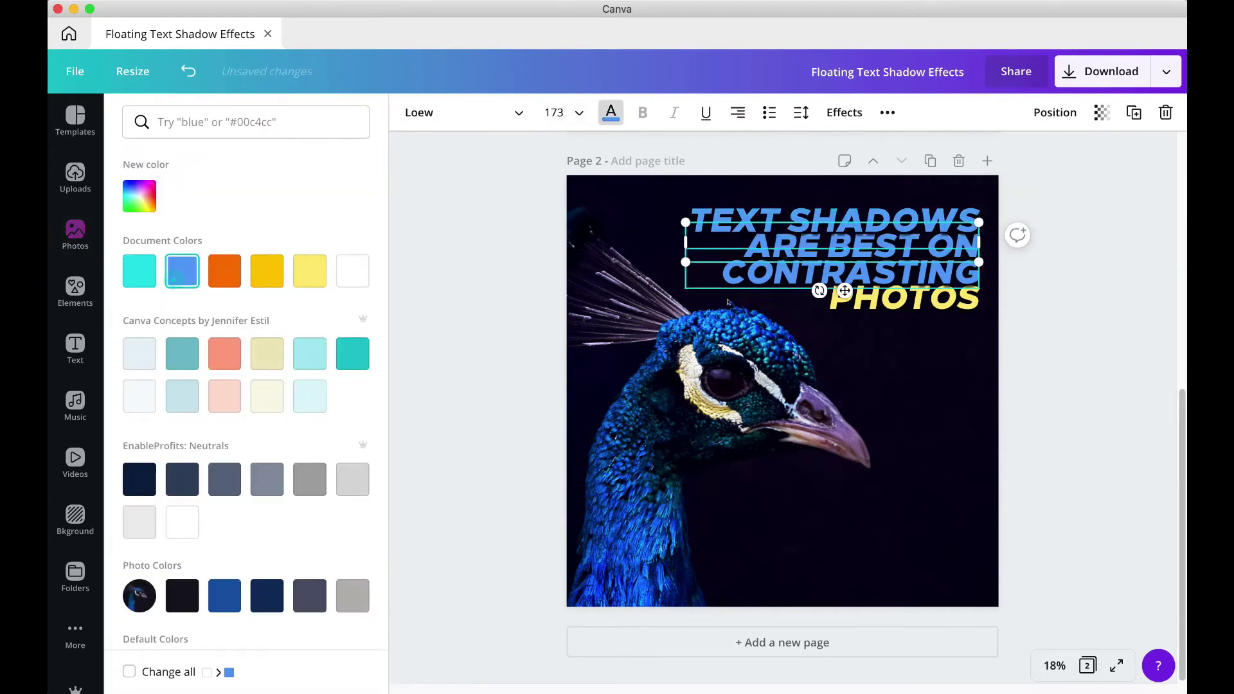
key("super+z")
key("super+z")
Step: Scale the four headline lines together down to font size 168 and shift them slightly lower, keeping the right edge
left_click_drag(1074, 303, 723, 222)
left_click_drag(685, 314, 695, 309)
left_click_drag(942, 242, 942, 252)
left_click(1073, 346)
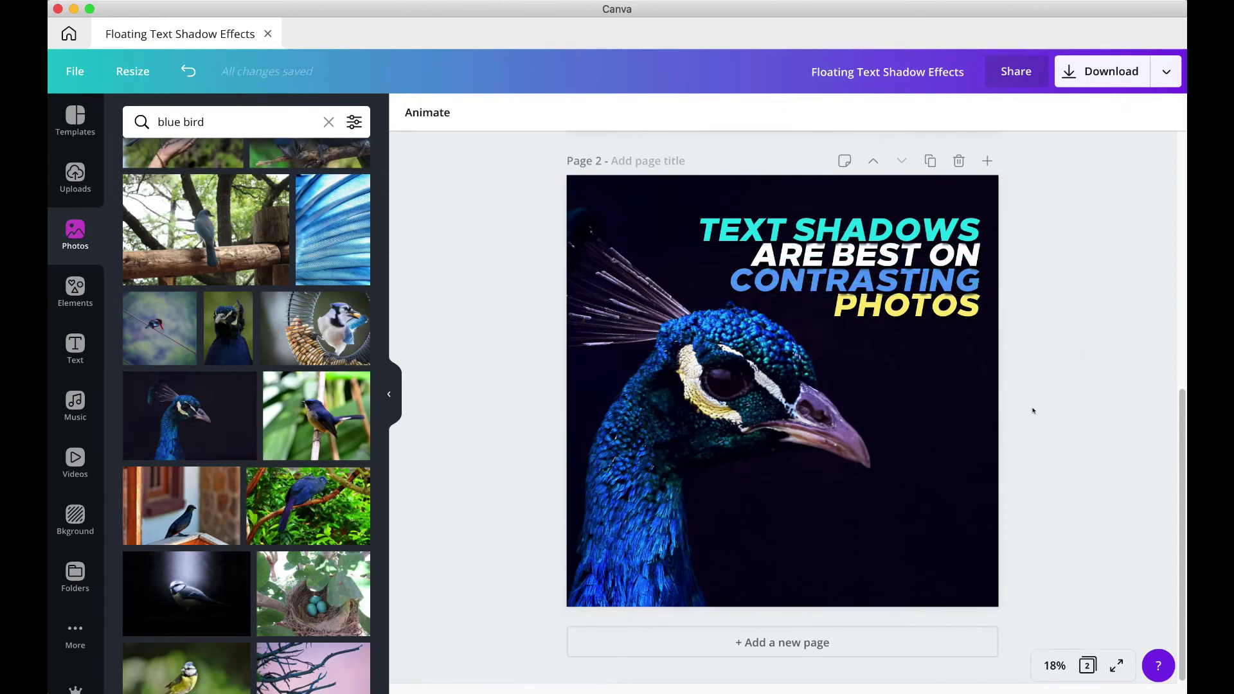
Step: Add a third page and delete its peacock background photo
left_click(781, 642)
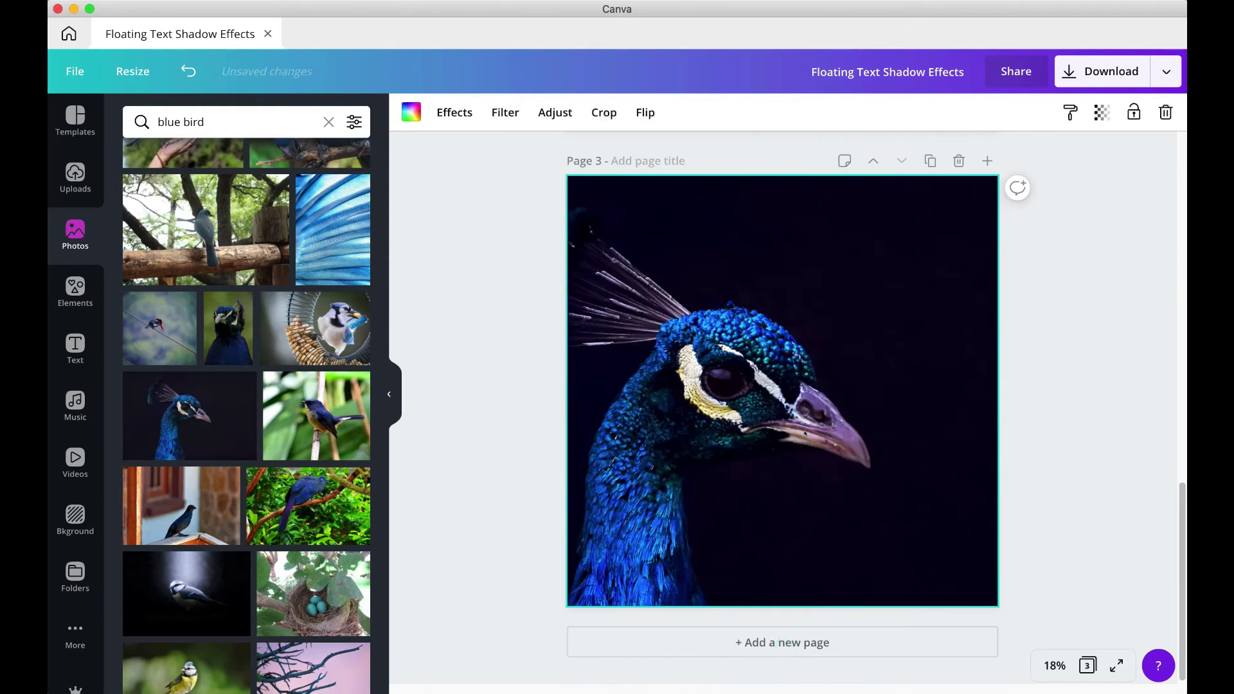
key("Delete")
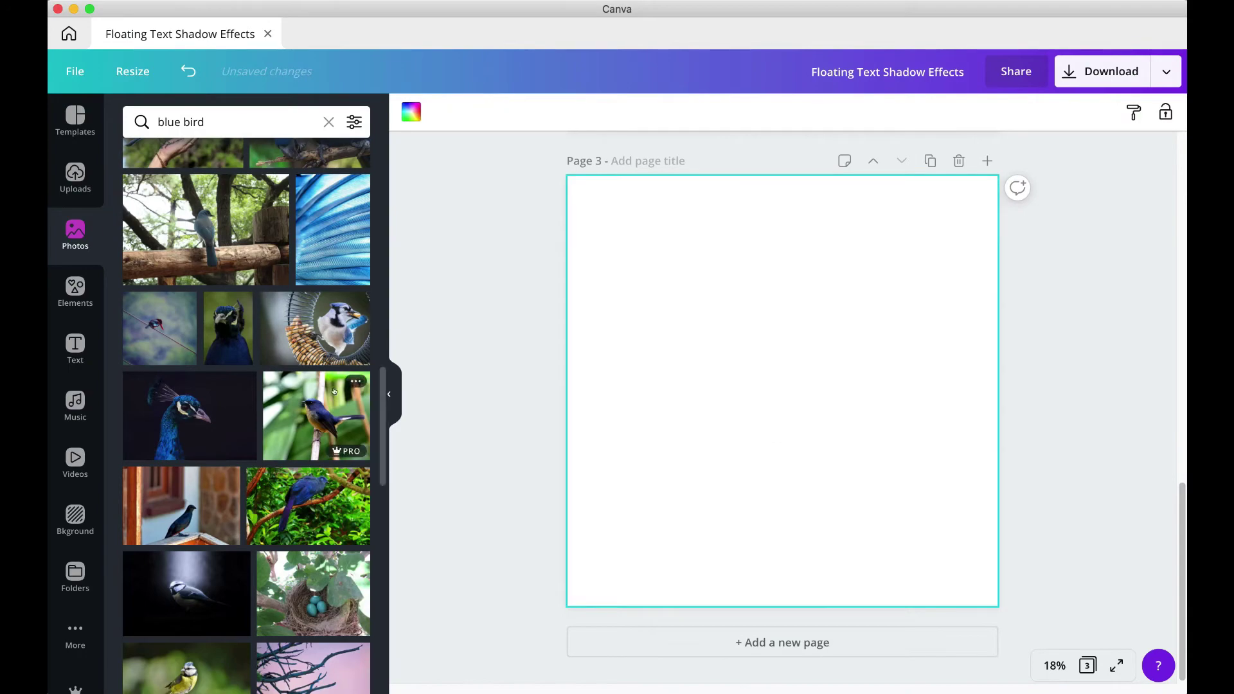
Step: Browse the blue bird photos and add the turquoise toy owl photo to page 3
scroll(298, 396, "down", 5)
scroll(289, 398, "up", 5)
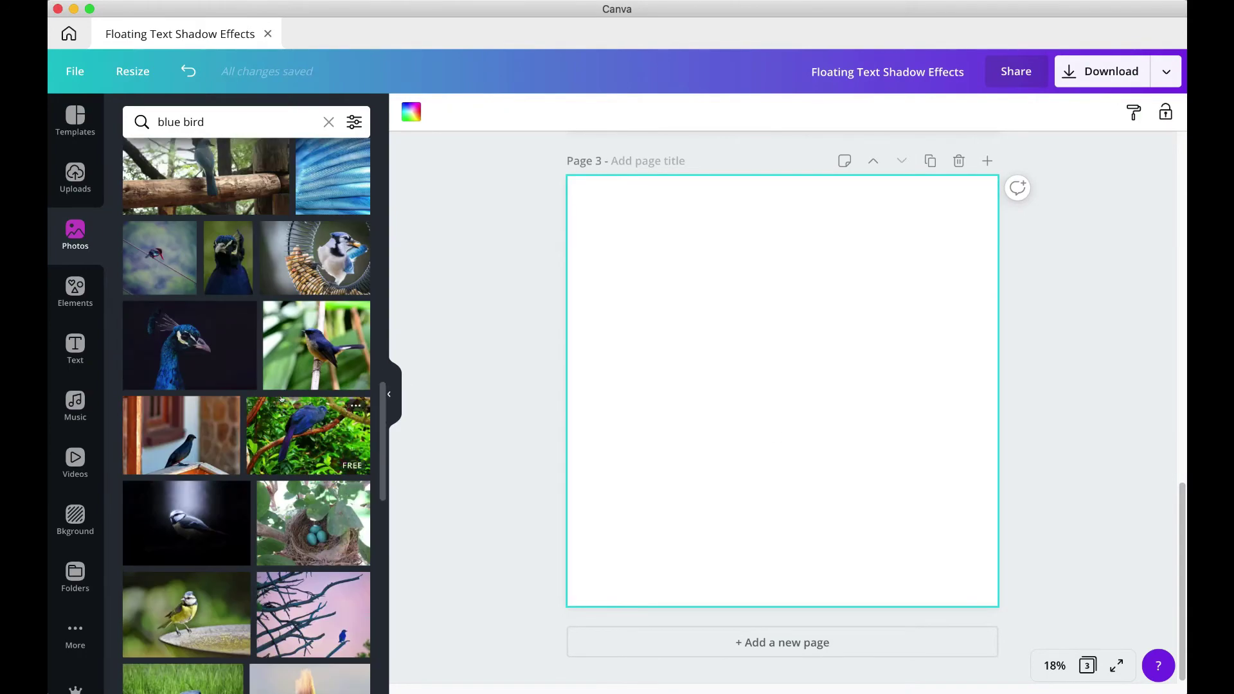
scroll(282, 399, "down", 5)
scroll(282, 400, "down", 5)
scroll(282, 400, "down", 10)
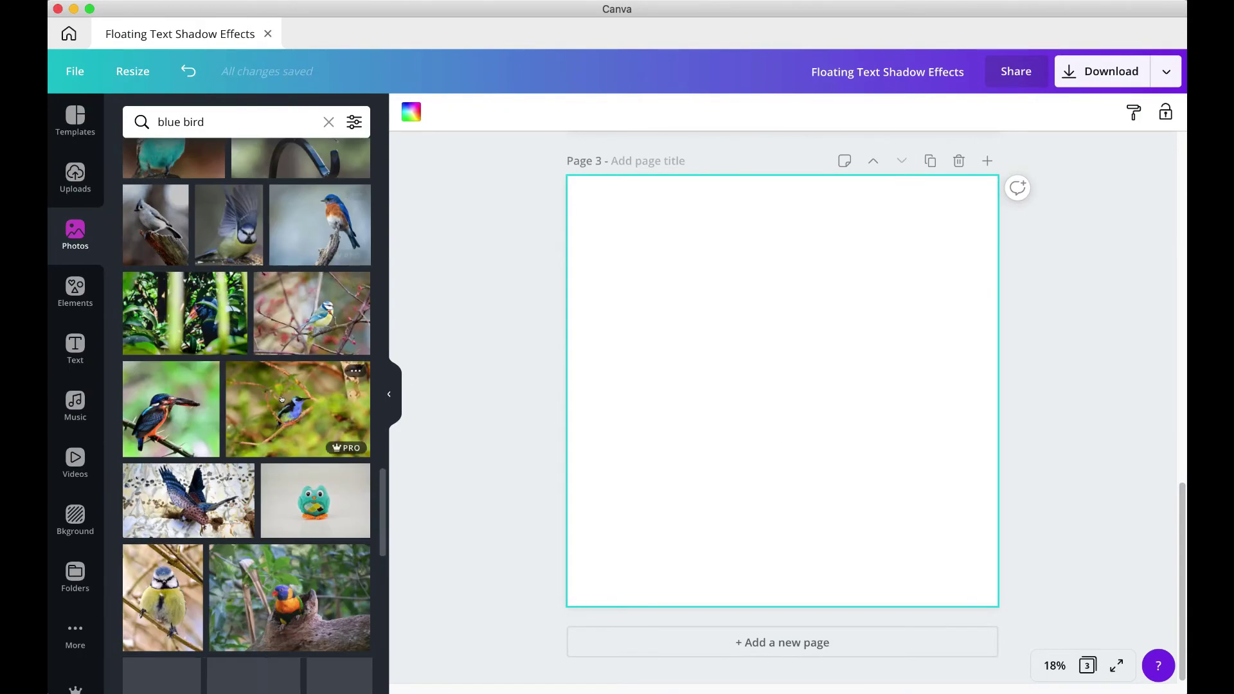
scroll(282, 398, "down", 10)
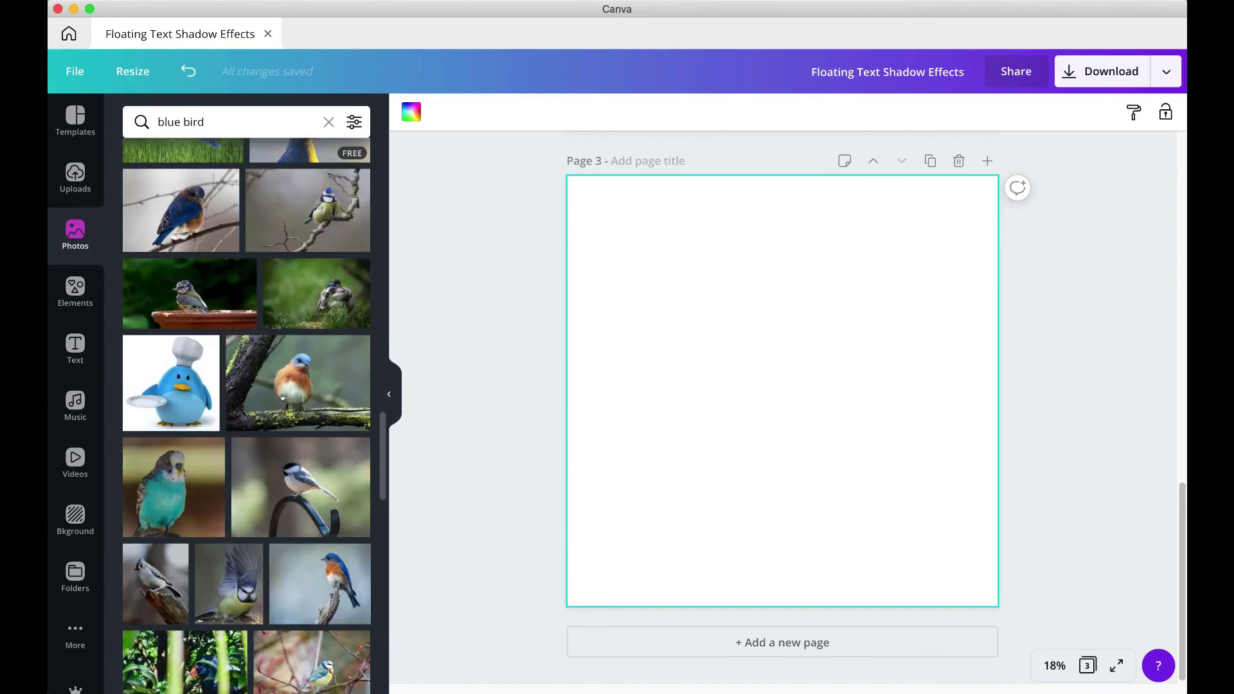
scroll(282, 398, "down", 7)
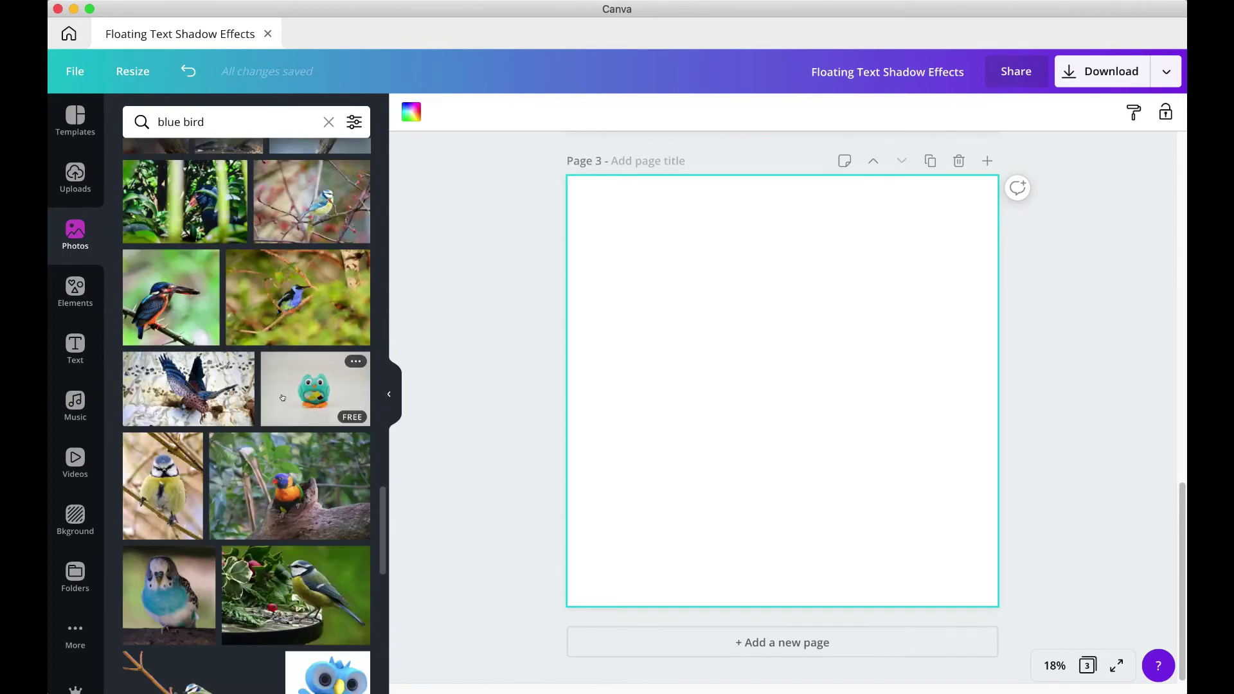
left_click(290, 394)
Step: Enlarge the toy owl photo to fill page 3 as its background and shift the crop to center the owl horizontally
left_click_drag(722, 364, 648, 273)
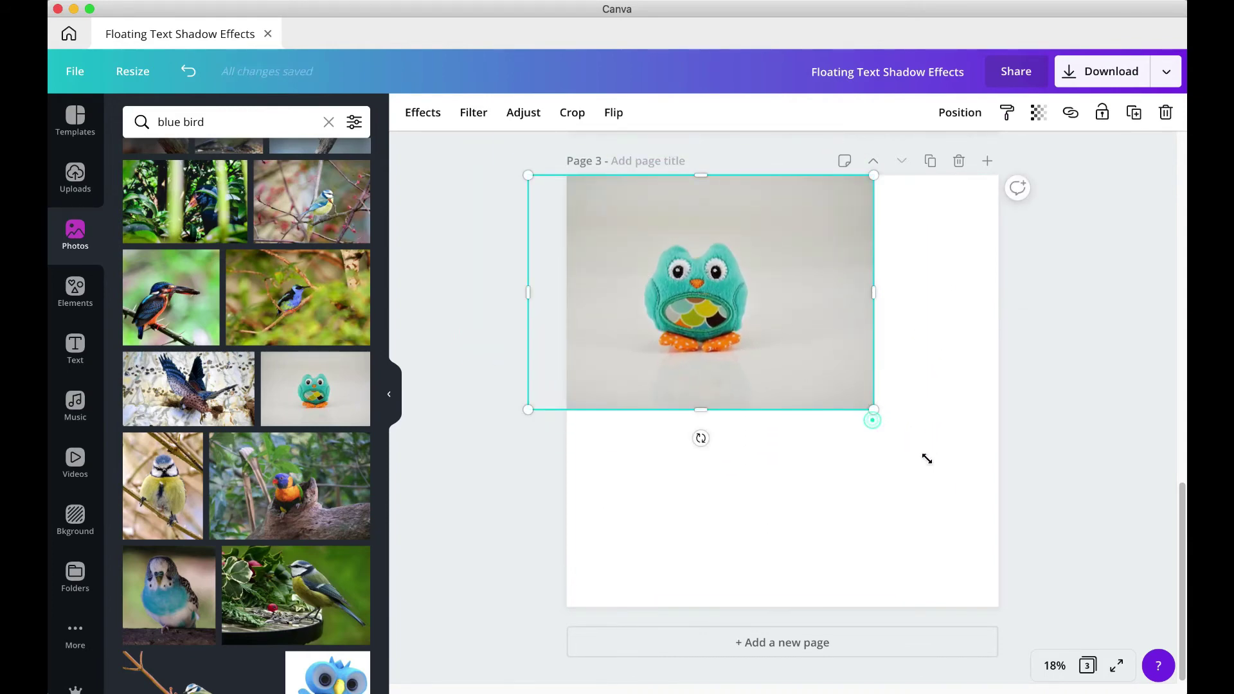
left_click_drag(927, 459, 1158, 620)
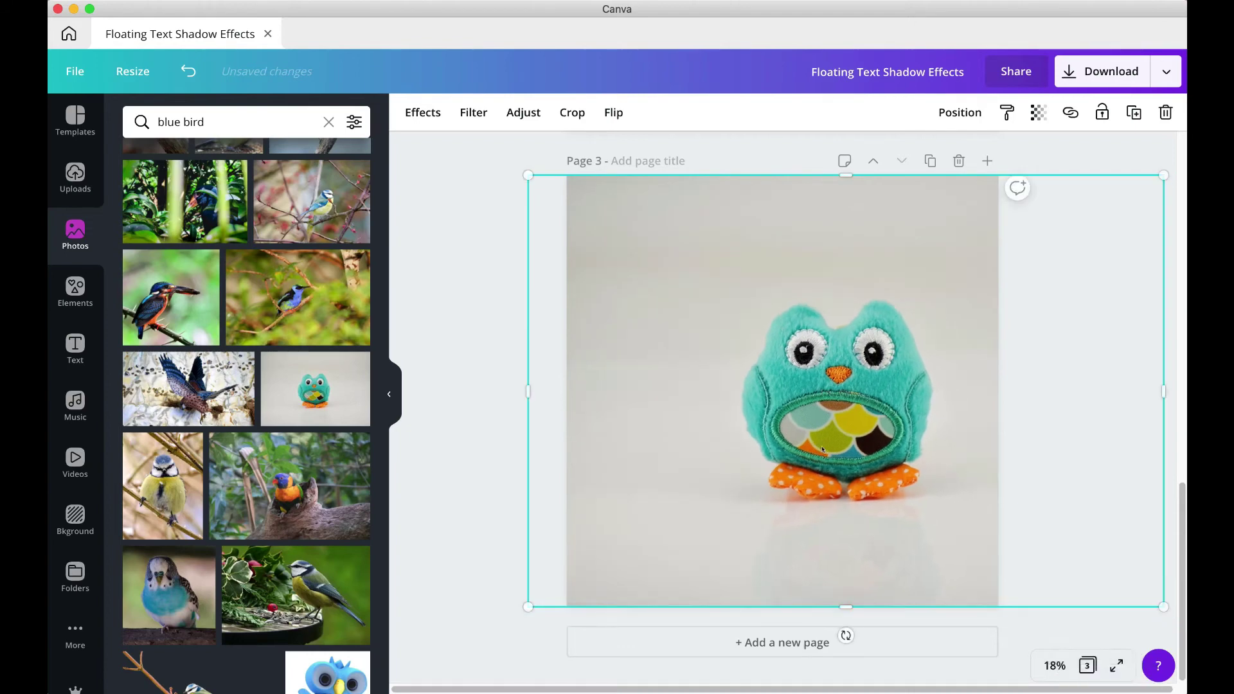
left_click(482, 369)
double_click(900, 400)
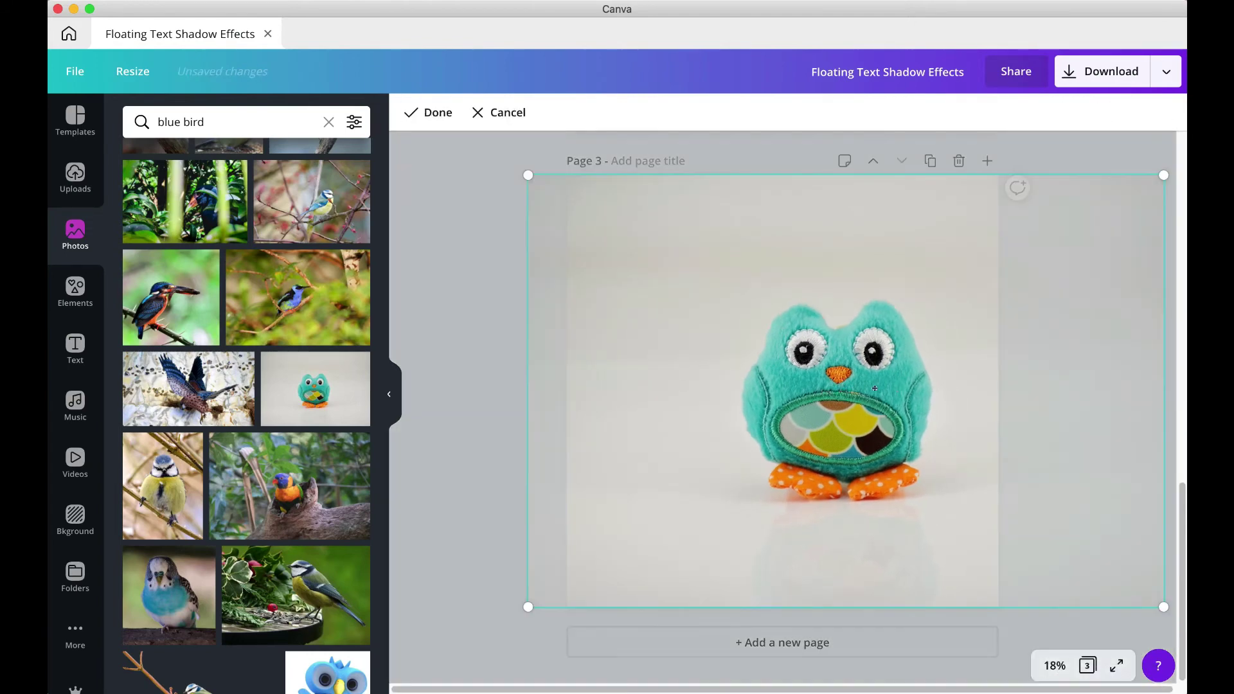
left_click_drag(902, 400, 822, 400)
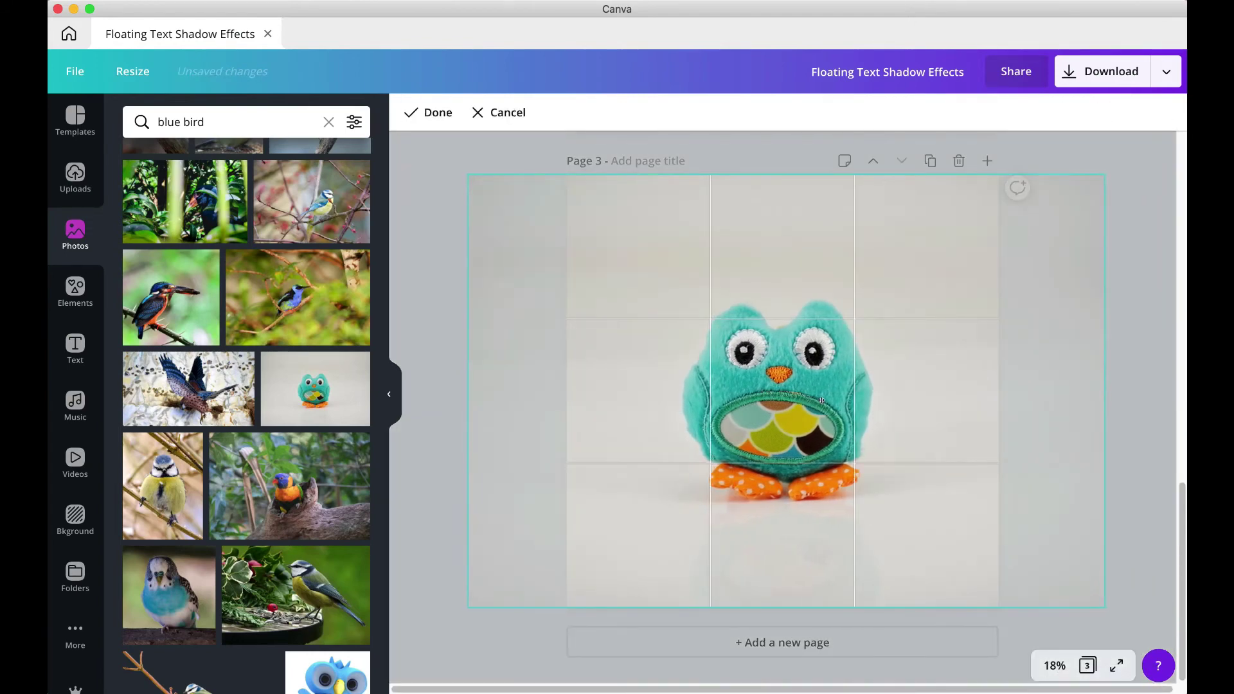
left_click(435, 110)
Step: Adjust the owl photo to brightness 20, contrast 15 and saturation 16
left_click(554, 112)
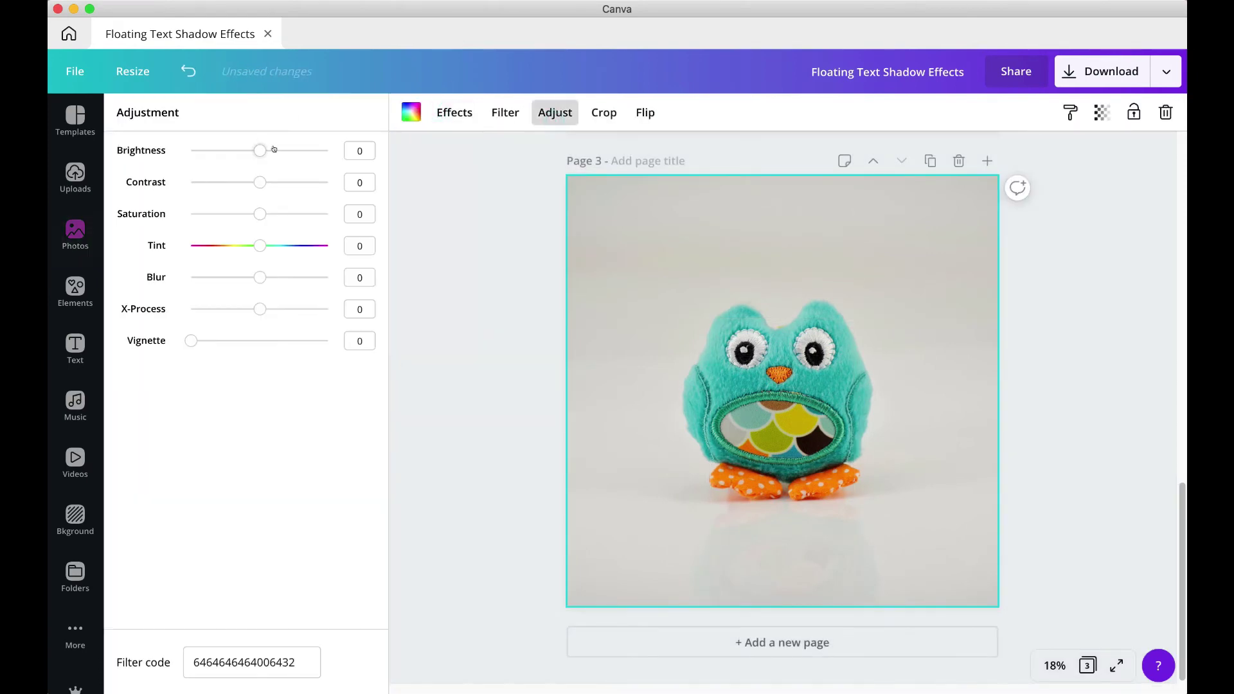
left_click_drag(260, 150, 265, 182)
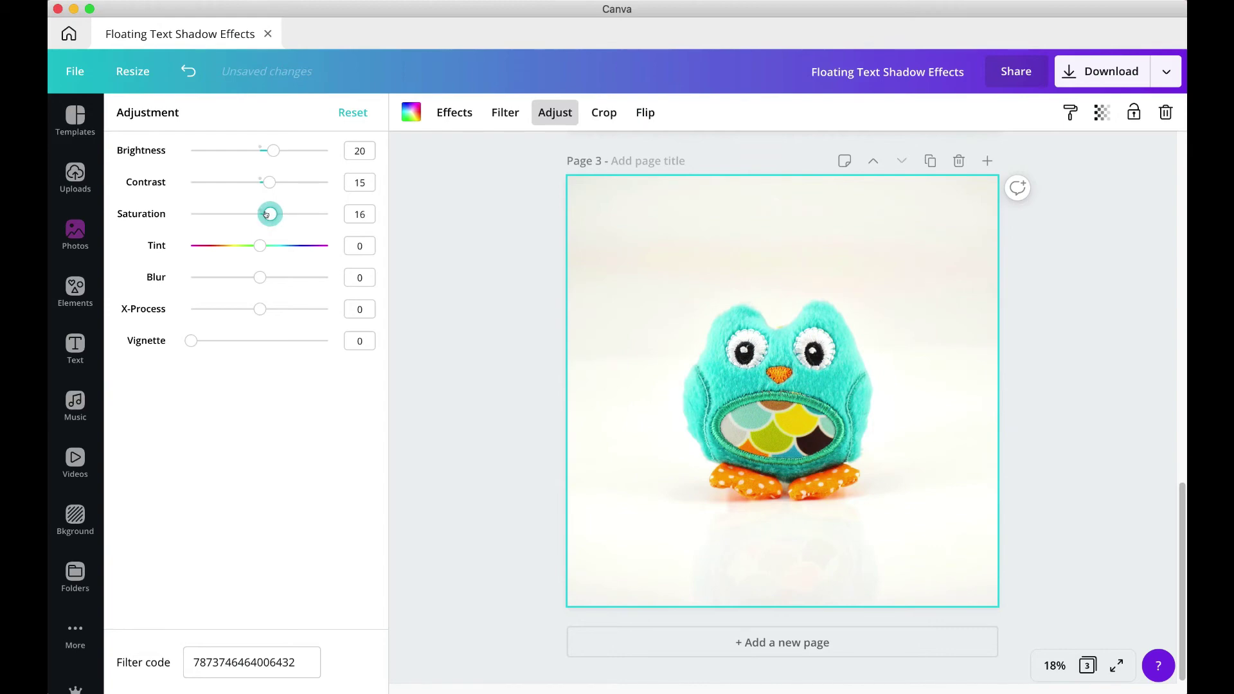
left_click(404, 258)
Step: Copy the TEXT SHADOWS line from page 2 onto page 3, center-align it and place it centered above the owl
scroll(533, 270, "up", 6)
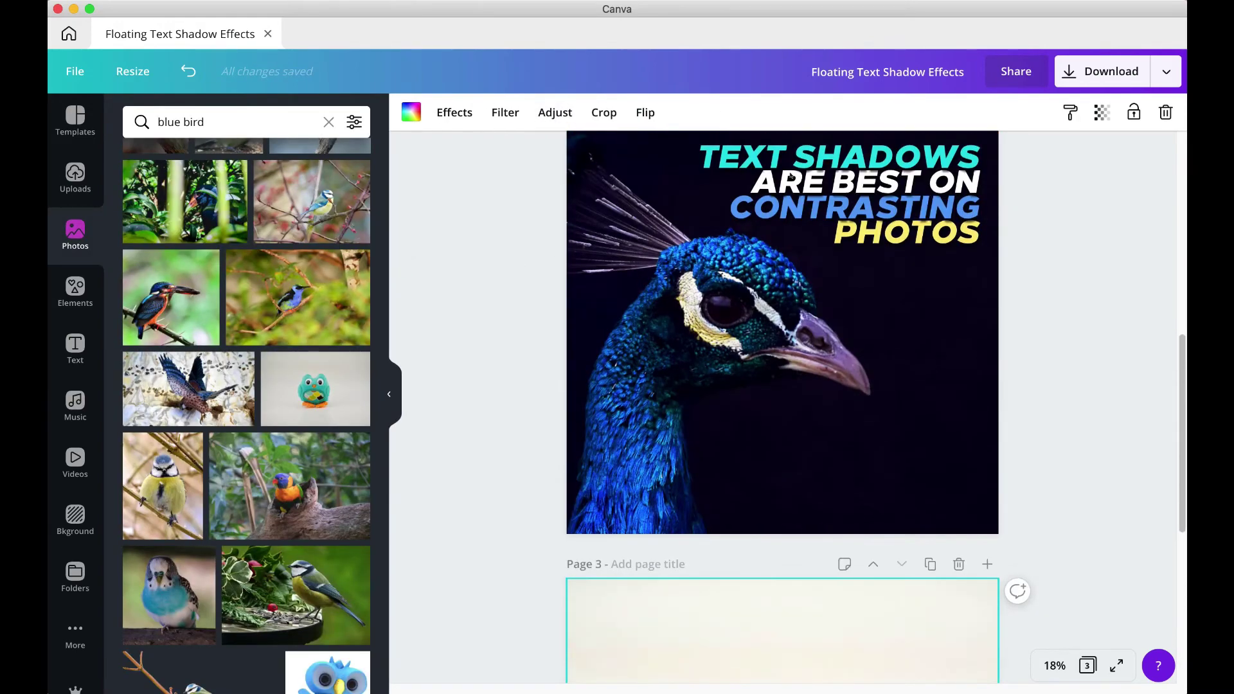
left_click(829, 160)
scroll(830, 168, "down", 5)
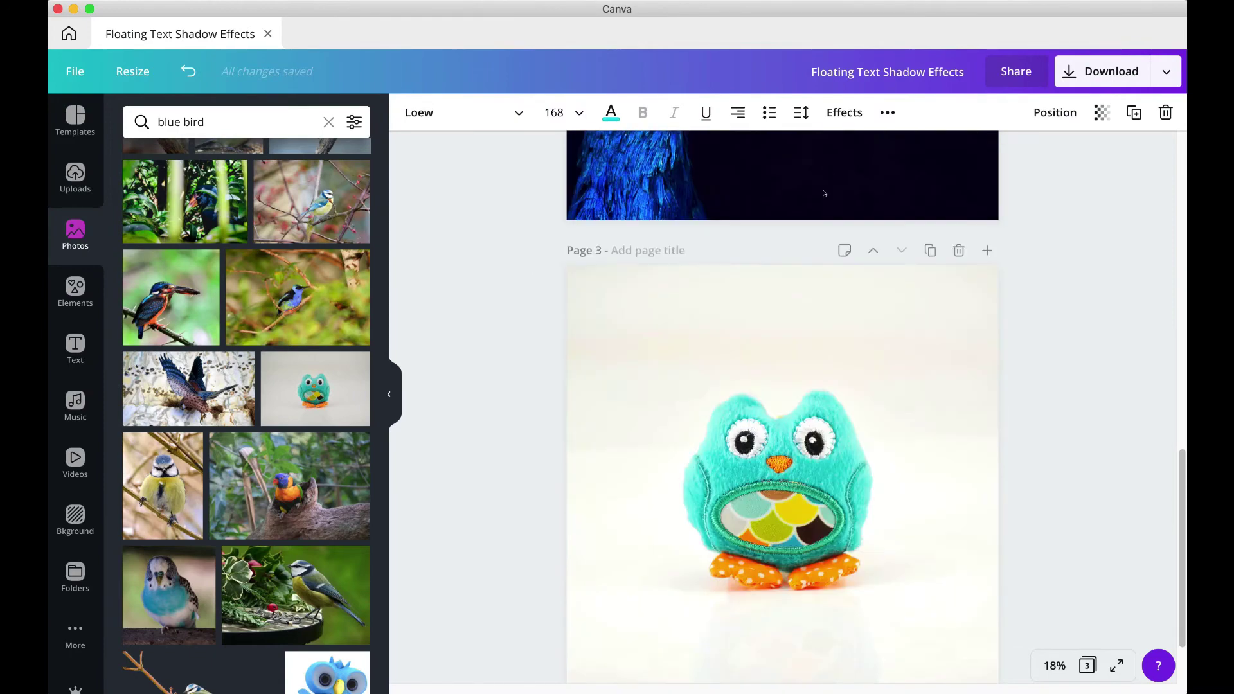
key("super+v")
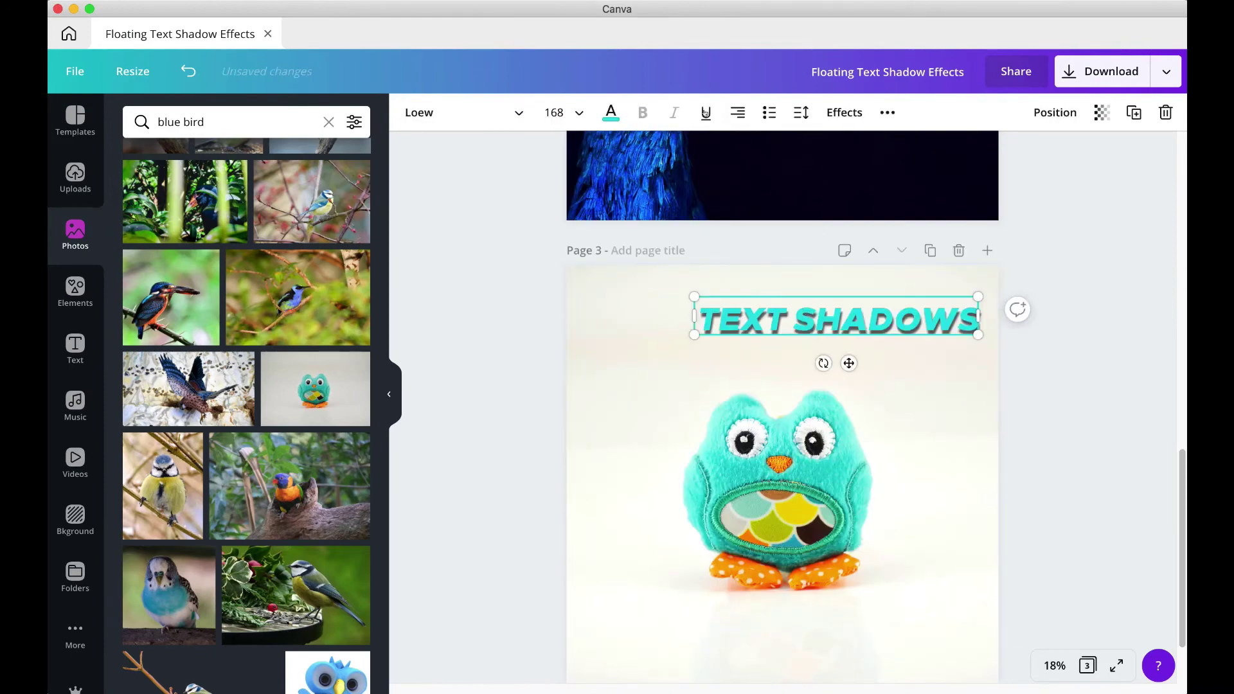
left_click(729, 114)
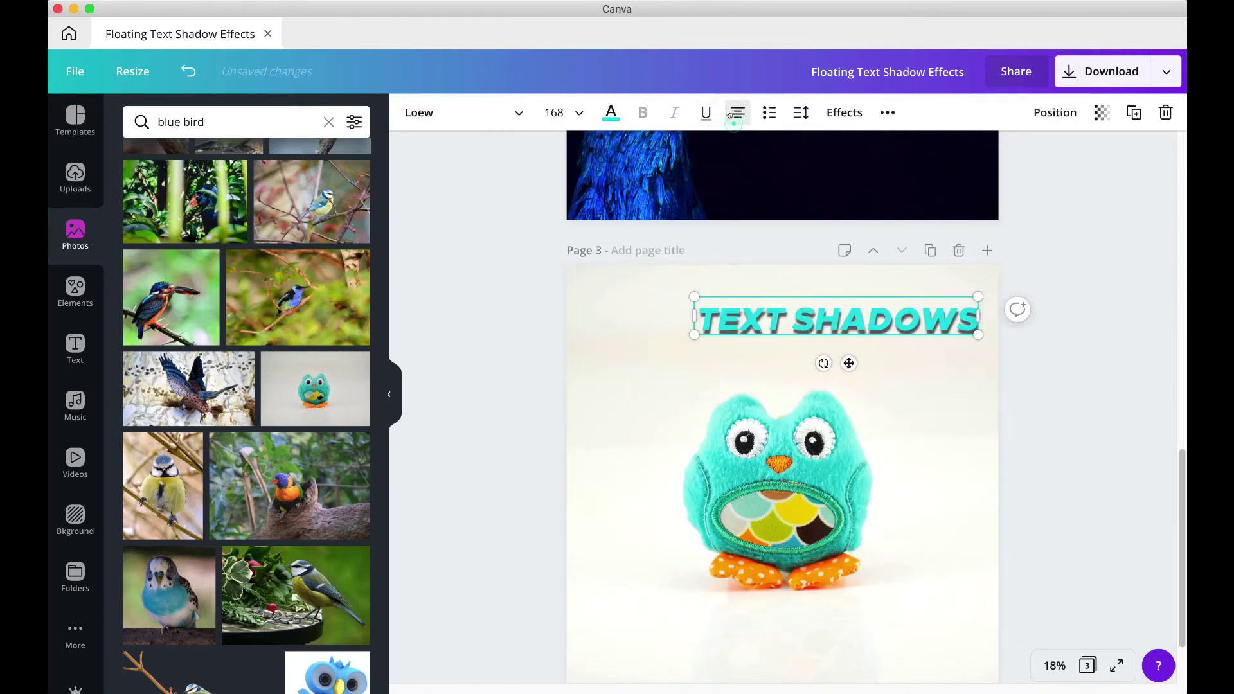
left_click_drag(824, 309, 770, 321)
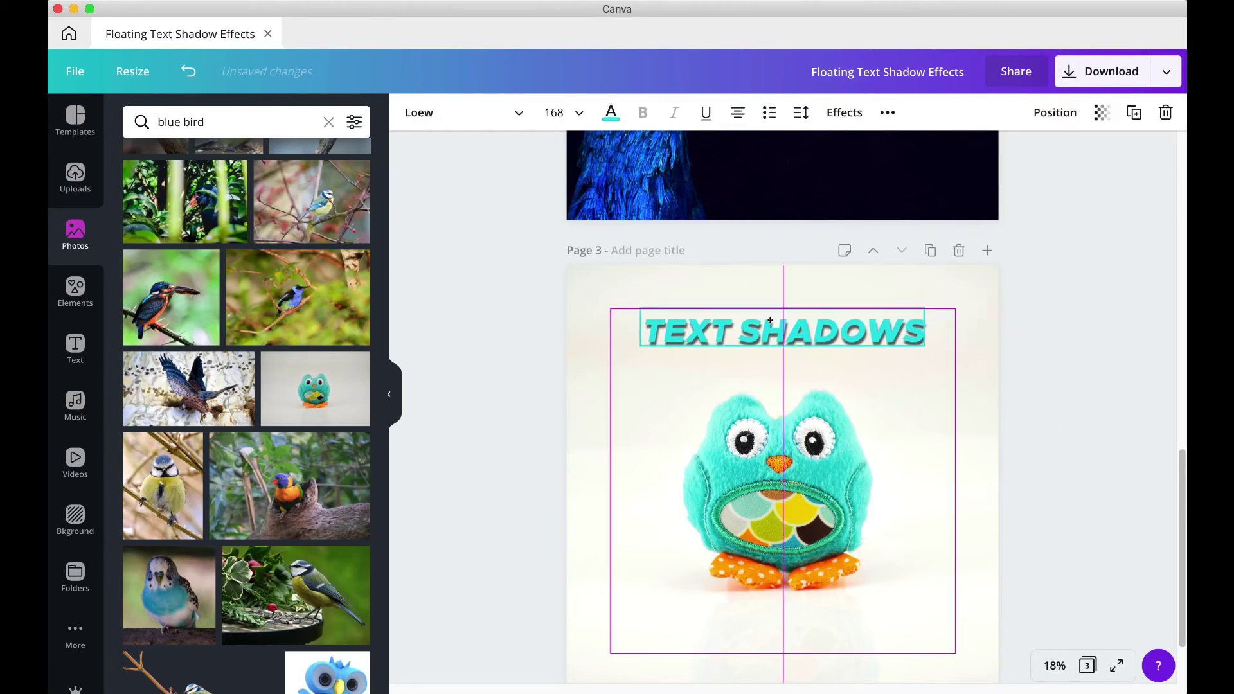
Step: Change the font of the TEXT SHADOWS line on page 3 to Barlow Black and make it italic
left_click(495, 115)
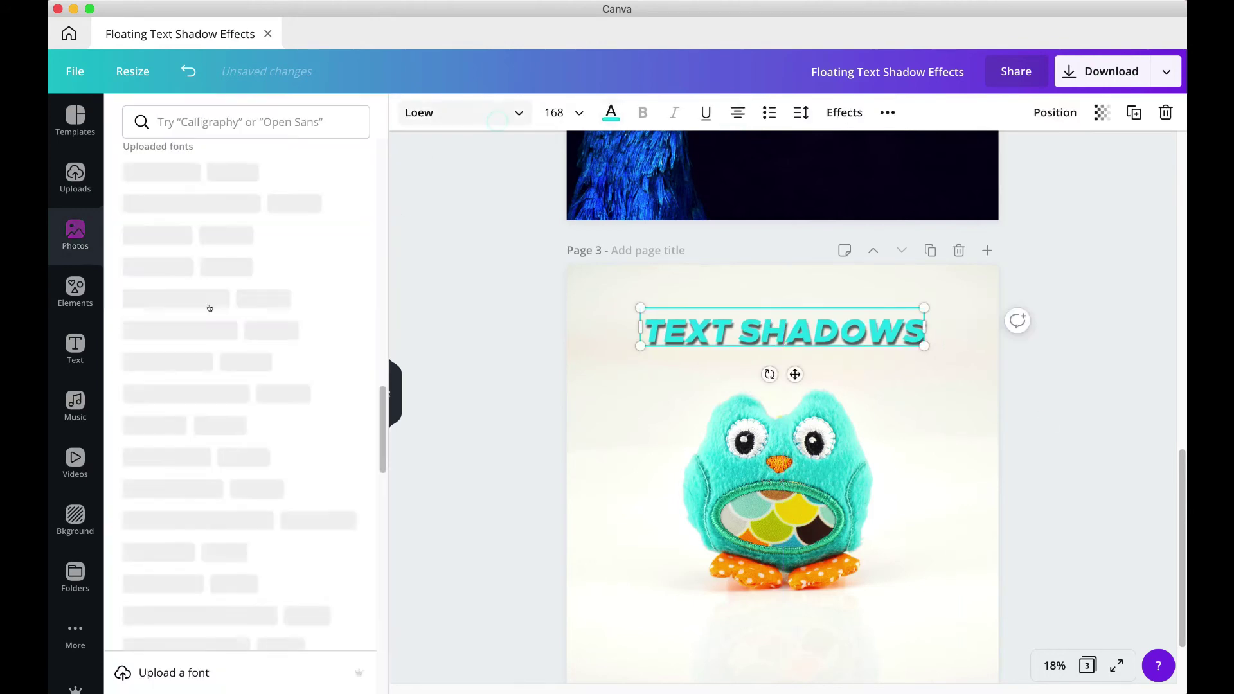
scroll(230, 300, "down", 1)
scroll(230, 299, "down", 8)
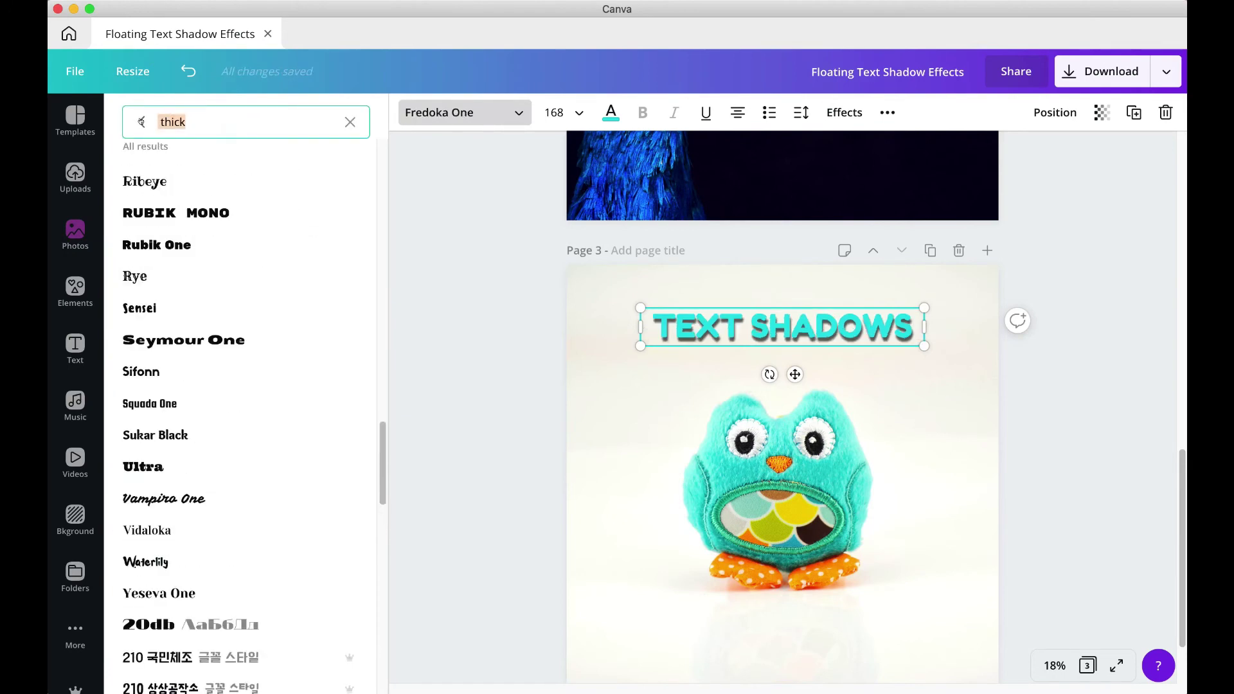
type("barlow")
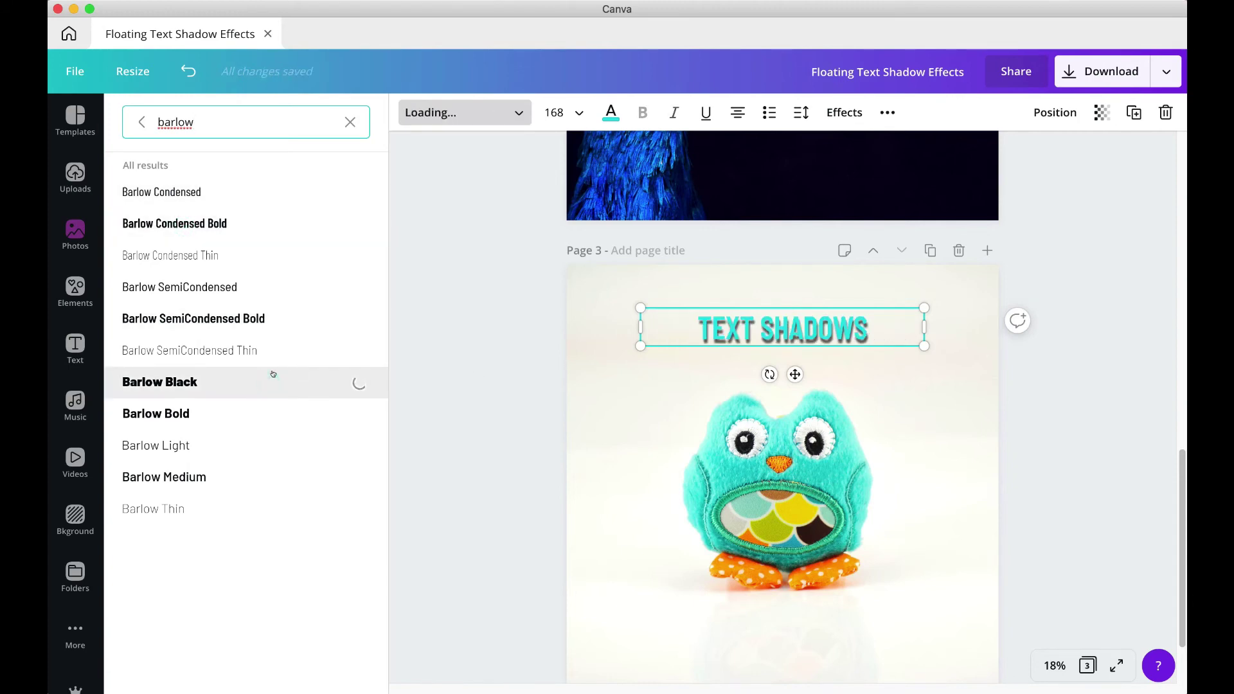
left_click(671, 113)
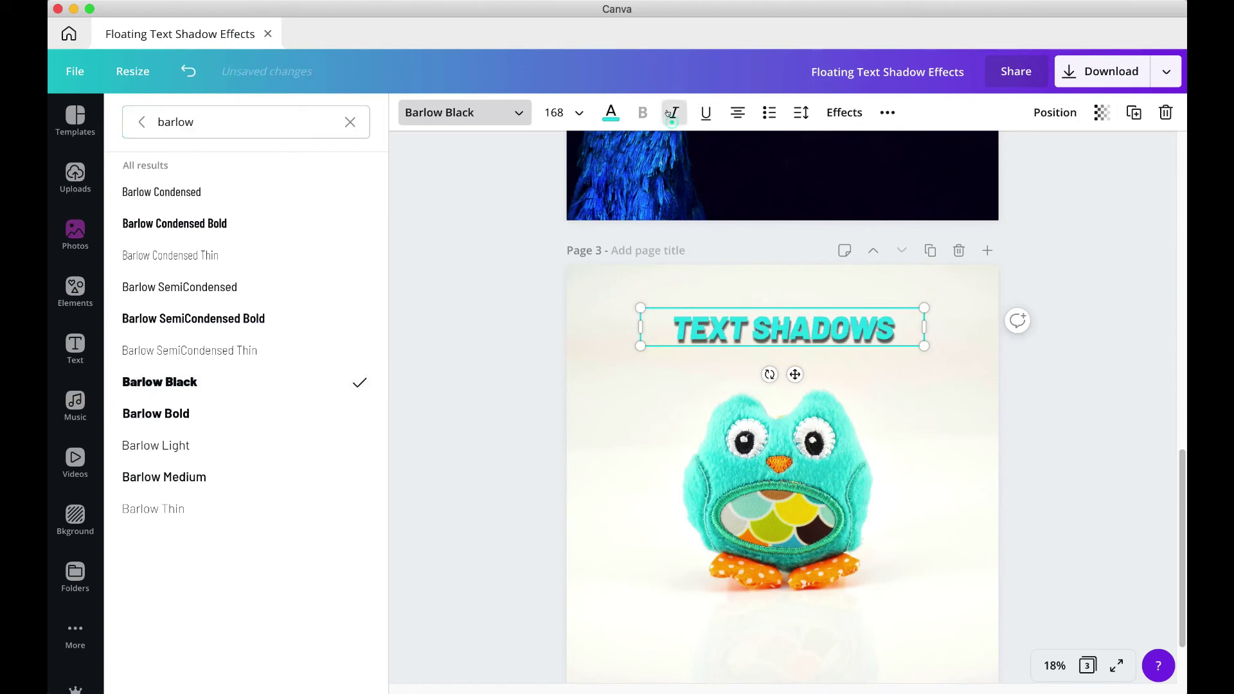
Step: Recolor the TEXT SHADOWS line on page 3 orange and lower its shadow transparency to 30
left_click(600, 116)
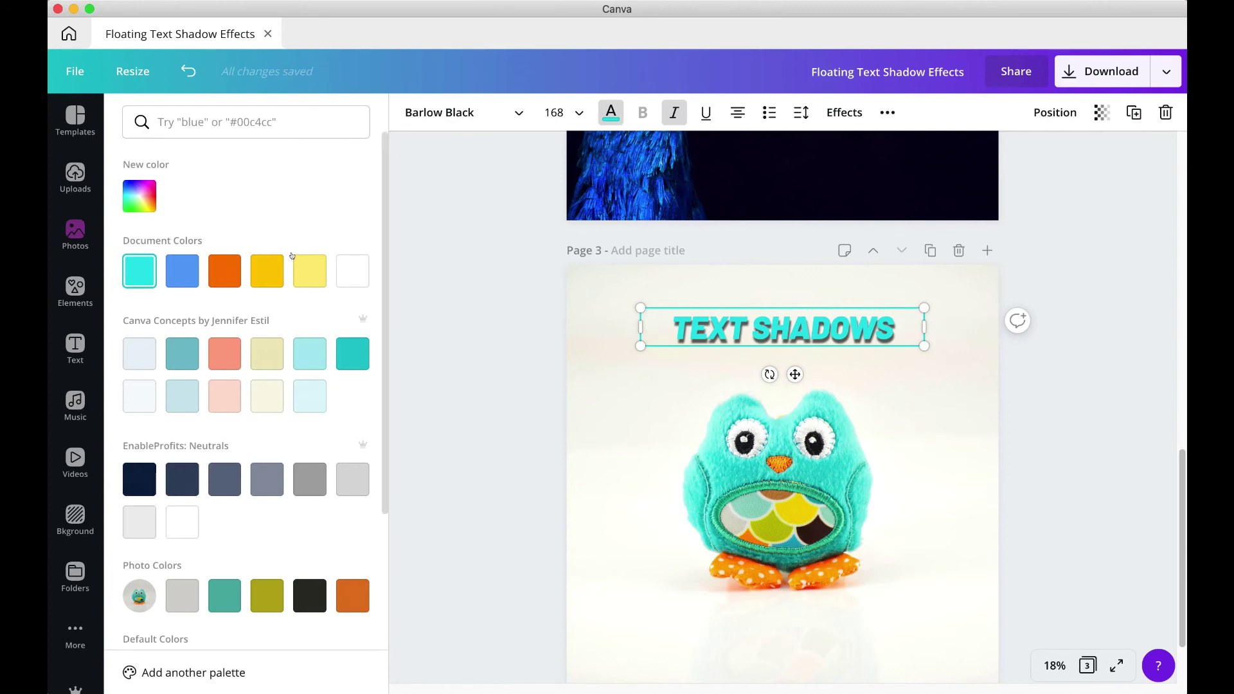
left_click(223, 271)
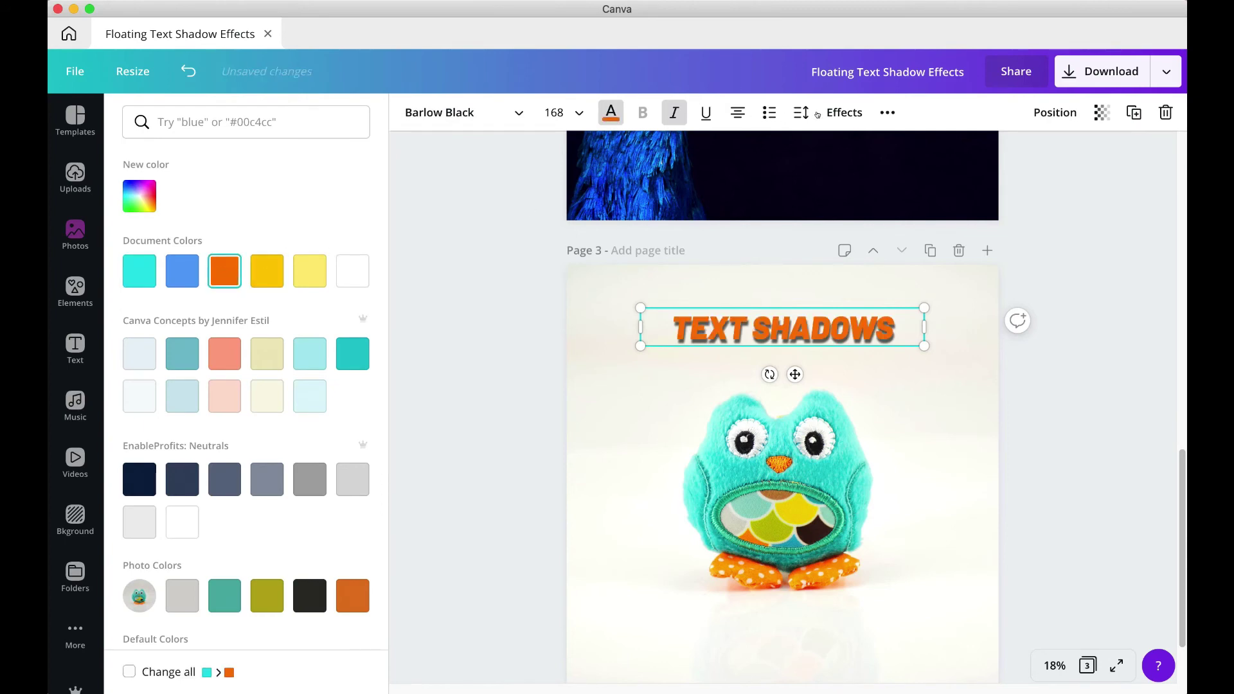
left_click(842, 113)
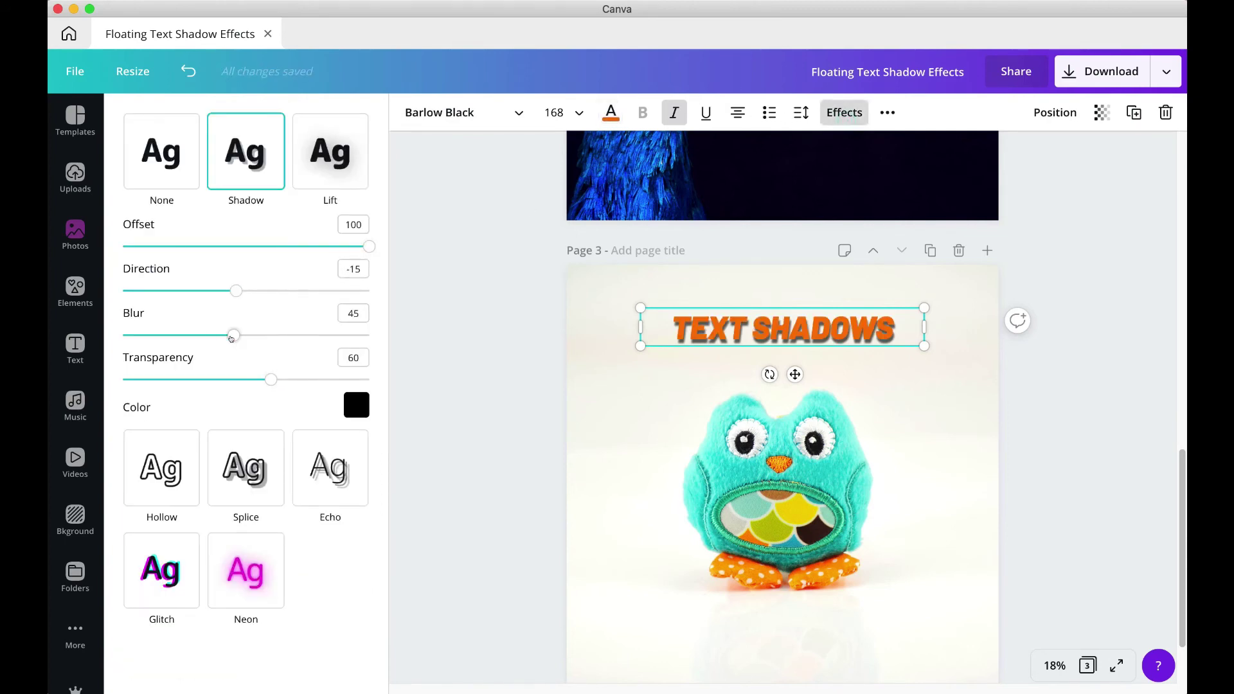
left_click_drag(270, 380, 197, 382)
mouse_move(233, 335)
left_mouse_down()
mouse_move(201, 334)
mouse_move(273, 334)
mouse_move(227, 338)
left_mouse_up()
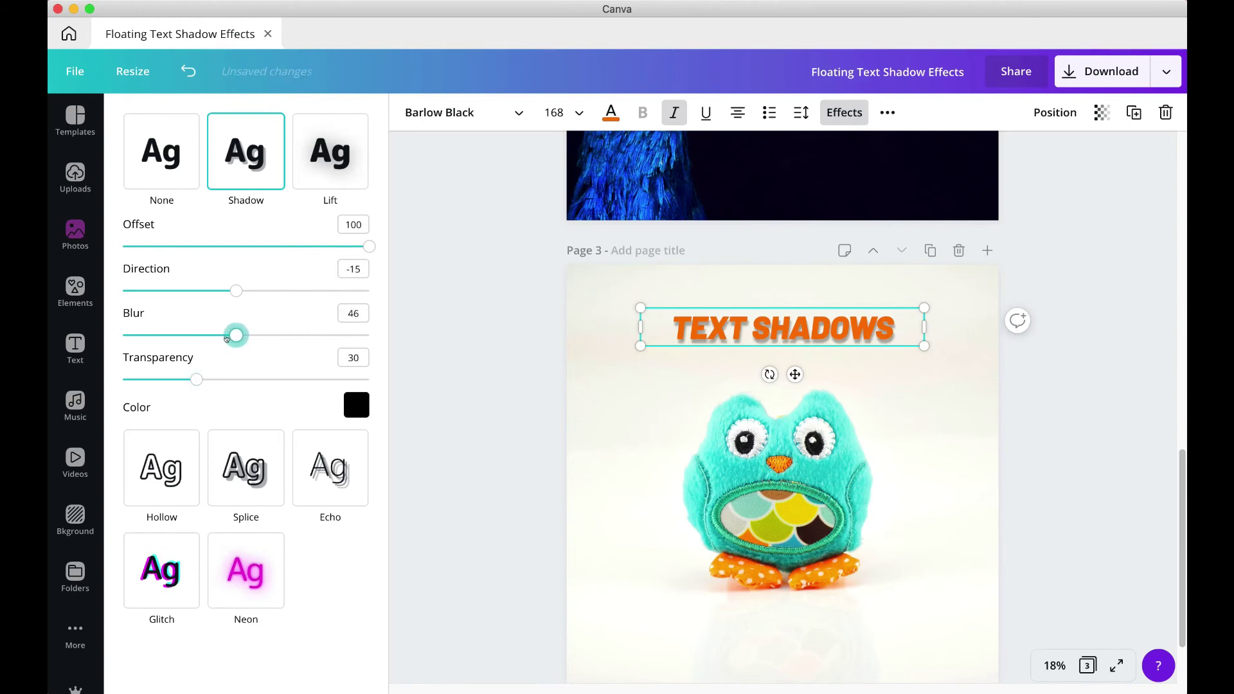
Step: Set the TEXT SHADOWS line's shadow color to medium gray and its shadow transparency to 28
left_click(357, 405)
scroll(244, 546, "down", 5)
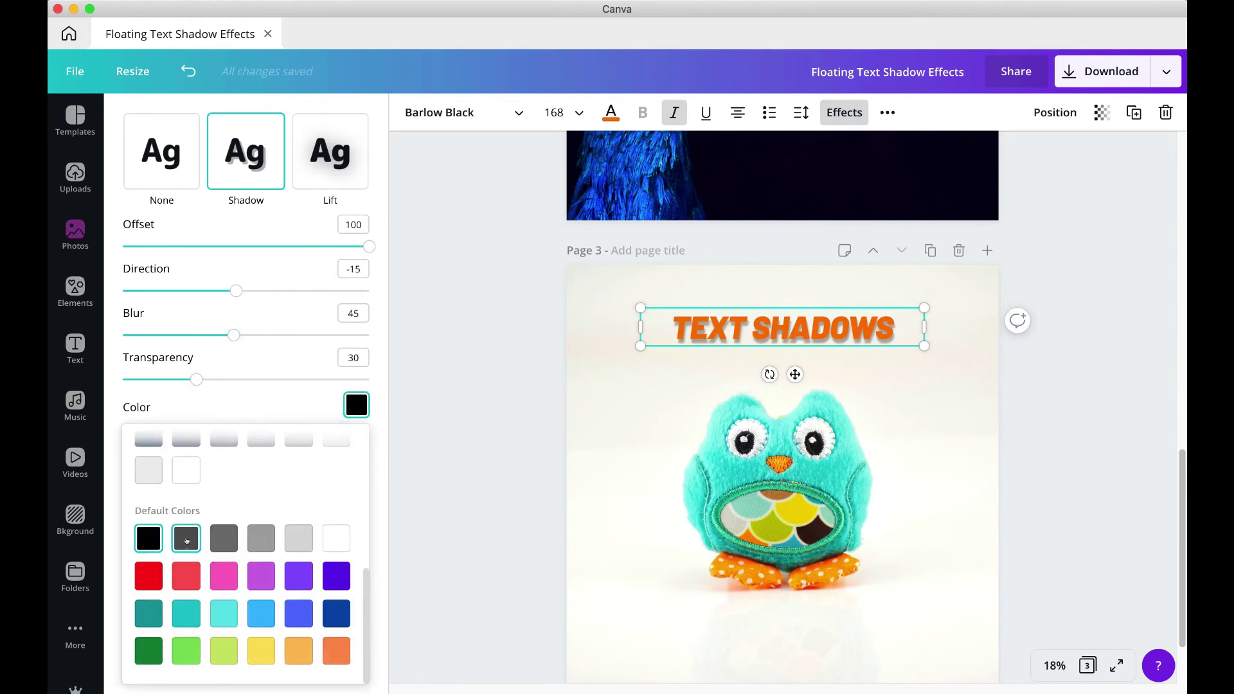
left_click(261, 539)
left_click(224, 537)
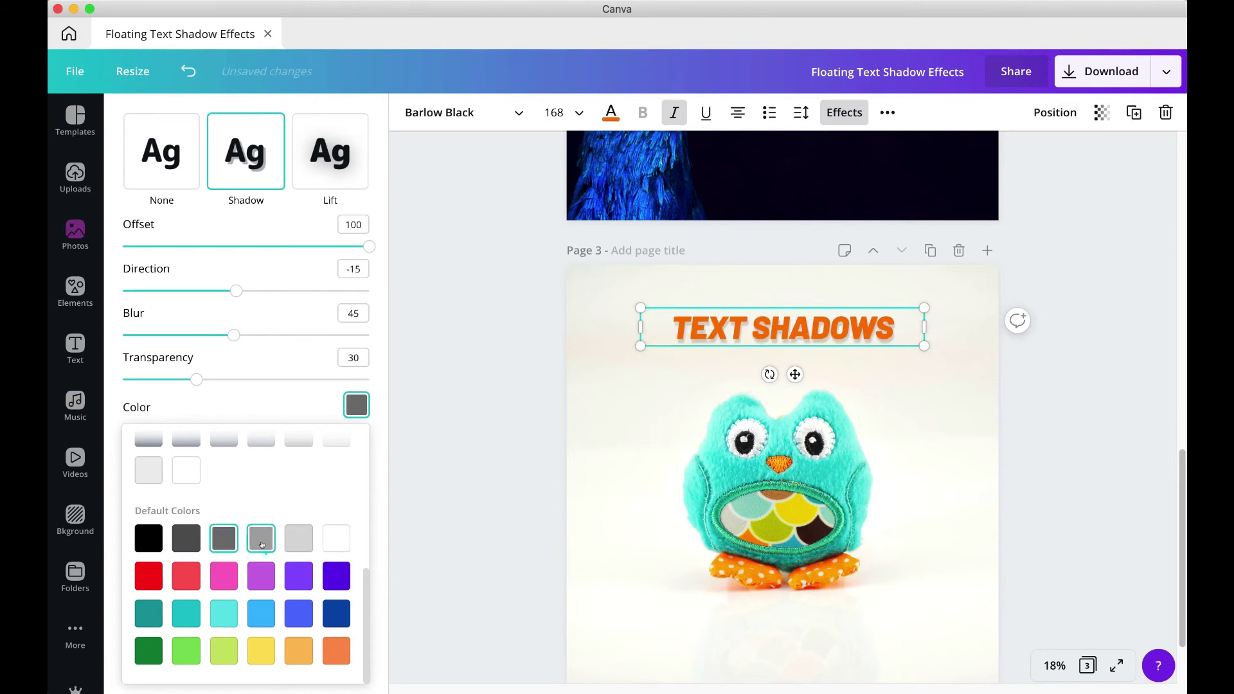
left_click(231, 539)
left_click_drag(197, 379, 200, 379)
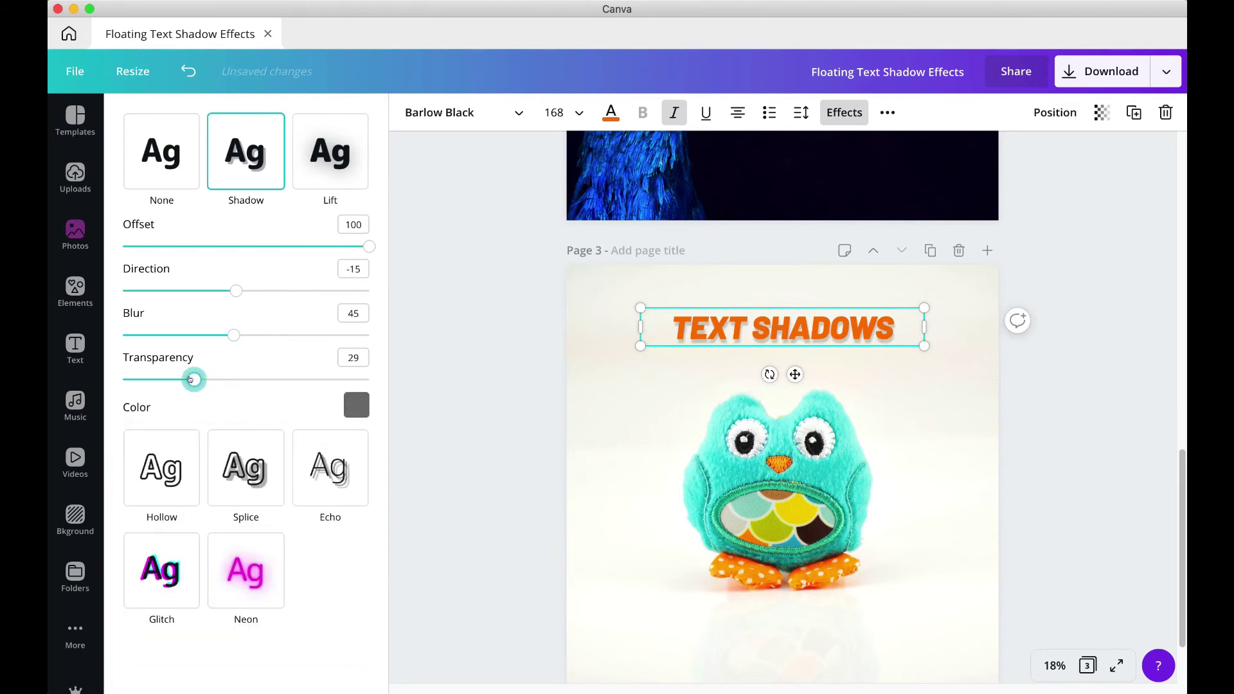
left_click(470, 387)
Step: Duplicate the TEXT SHADOWS line, place the copy directly beneath it and change its text to "can also be used"
left_click(898, 322)
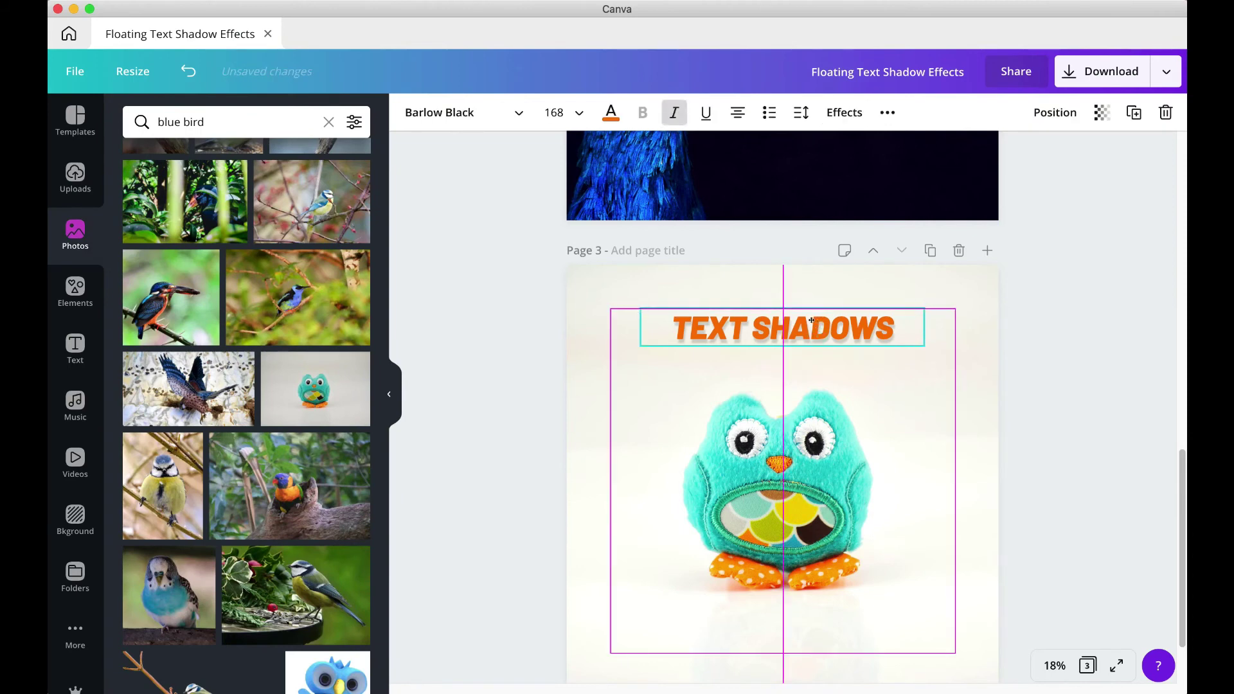
left_click_drag(897, 321, 667, 314)
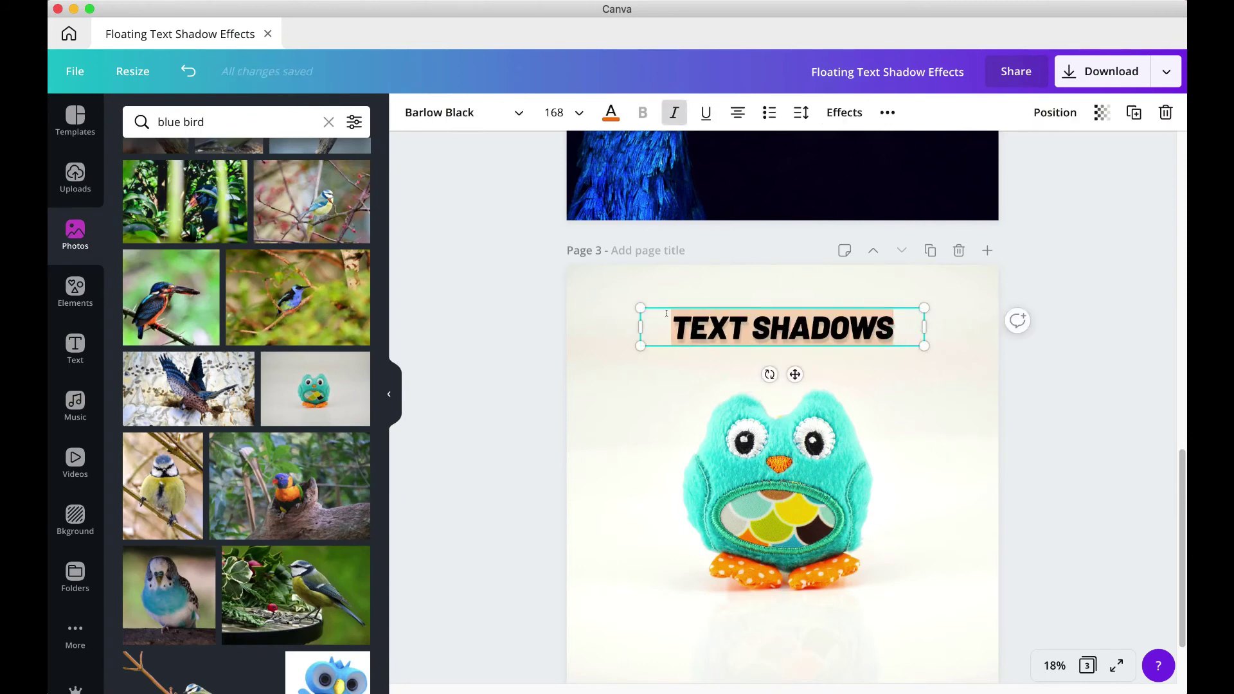
left_click(1128, 116)
mouse_move(797, 316)
left_mouse_down()
mouse_move(796, 354)
mouse_move(796, 340)
left_mouse_up()
left_click_drag(907, 360, 643, 352)
type("can also be used")
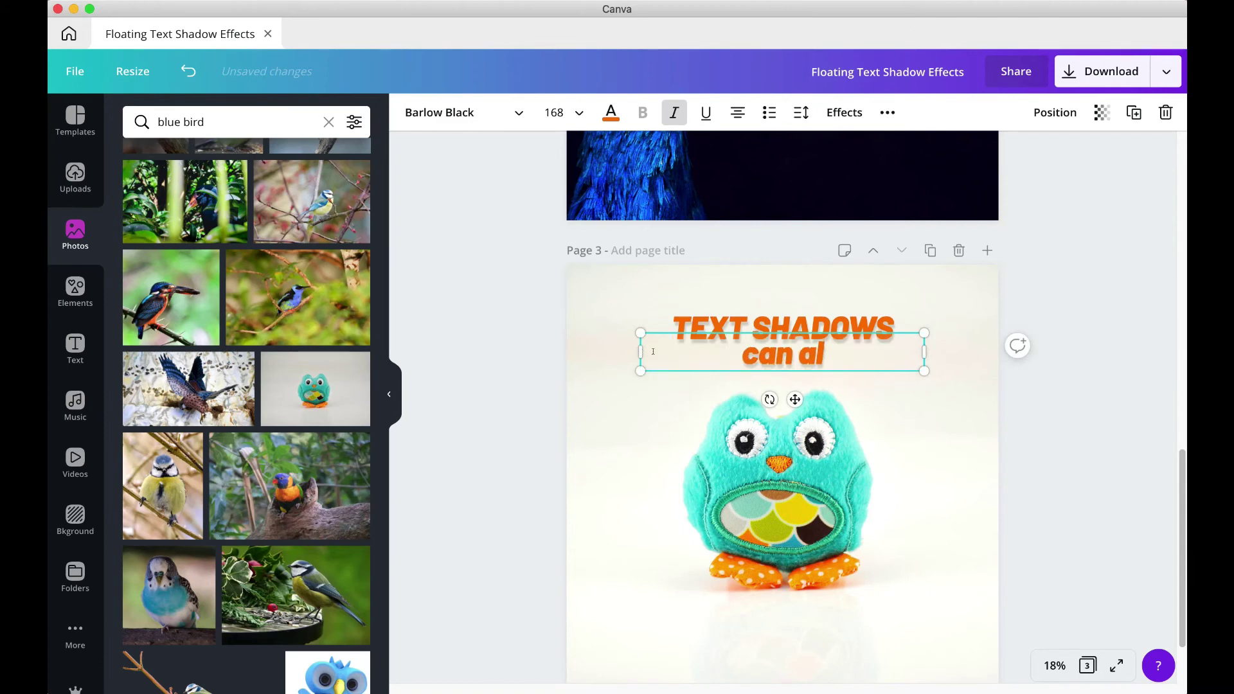
left_click(1051, 110)
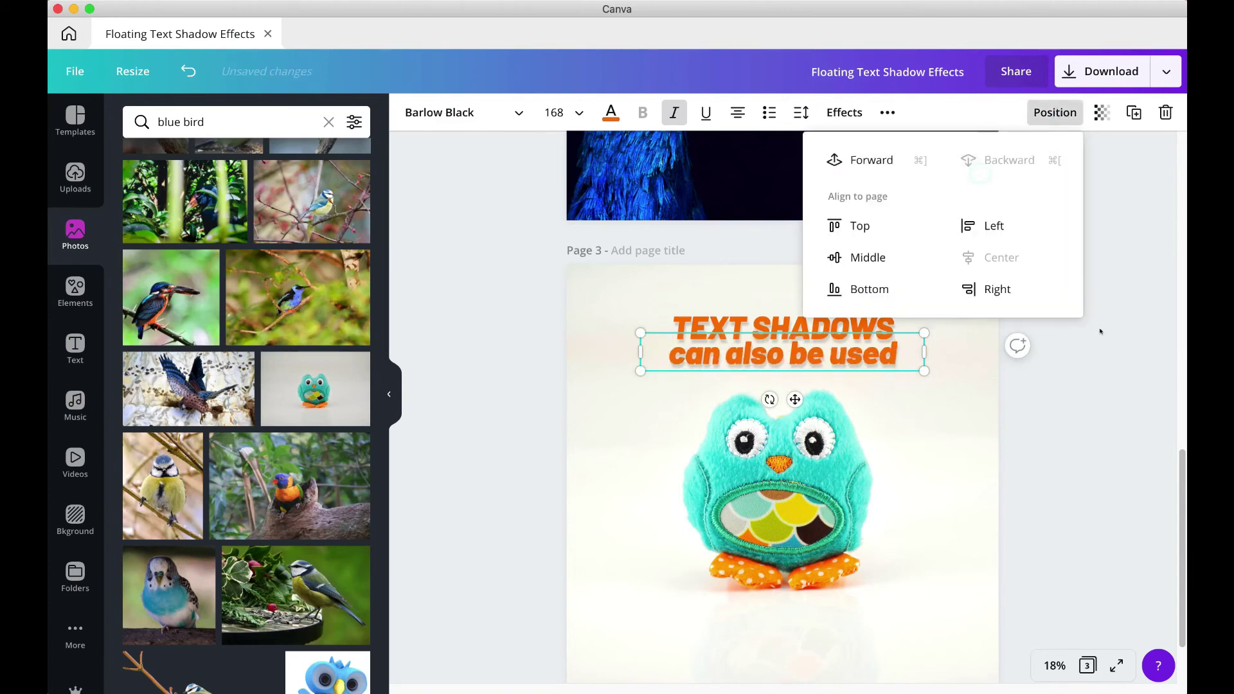
left_click(834, 367)
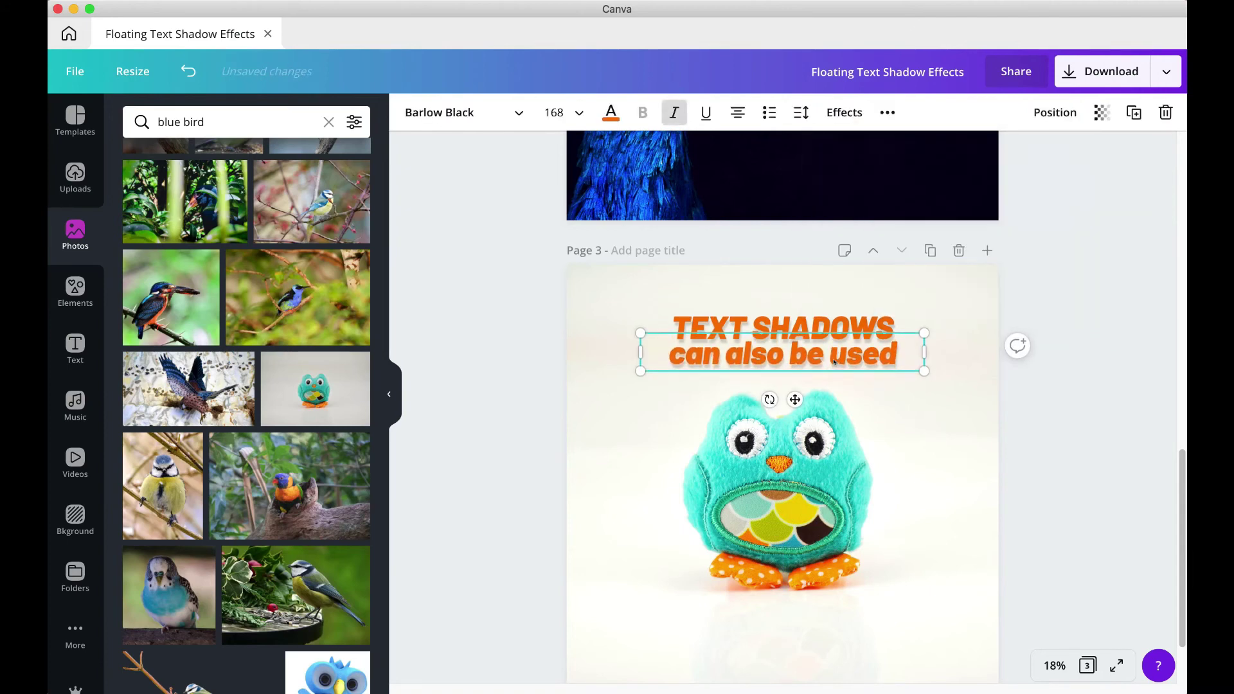
Step: Convert the "can also be used" line to uppercase, keeping its shadow settings and centered position
left_click(844, 112)
left_click(888, 112)
left_click(777, 151)
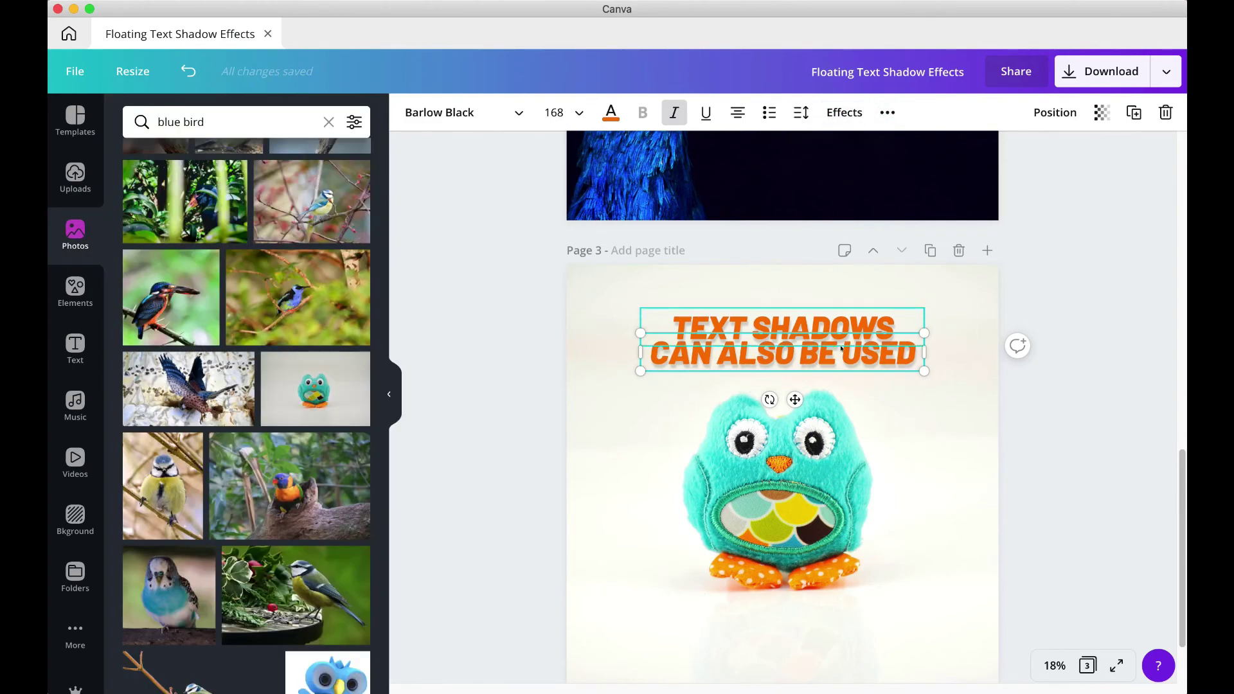
left_click(844, 113)
mouse_move(190, 379)
left_mouse_down()
mouse_move(225, 380)
mouse_move(193, 380)
left_mouse_up()
left_click(1055, 113)
left_click(885, 366)
left_click(885, 366)
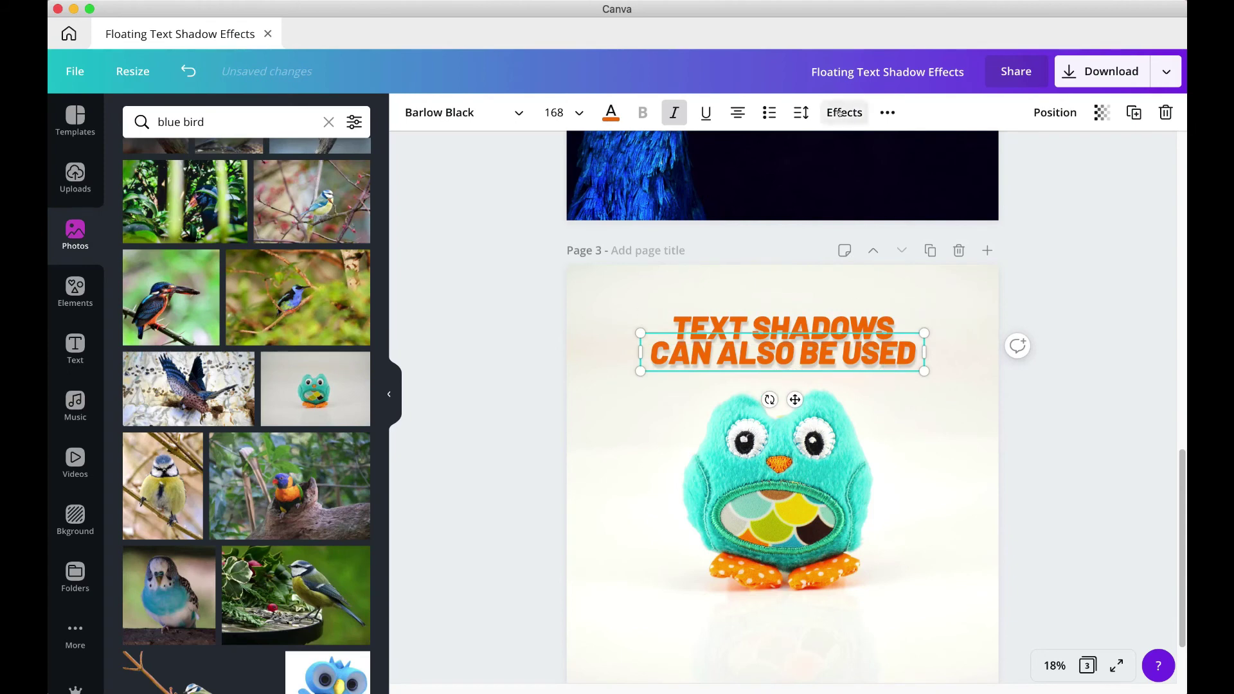
Step: Try a light aqua and then a dark navy text color on the CAN ALSO BE USED line
left_click(611, 112)
left_click(225, 354)
left_click(308, 358)
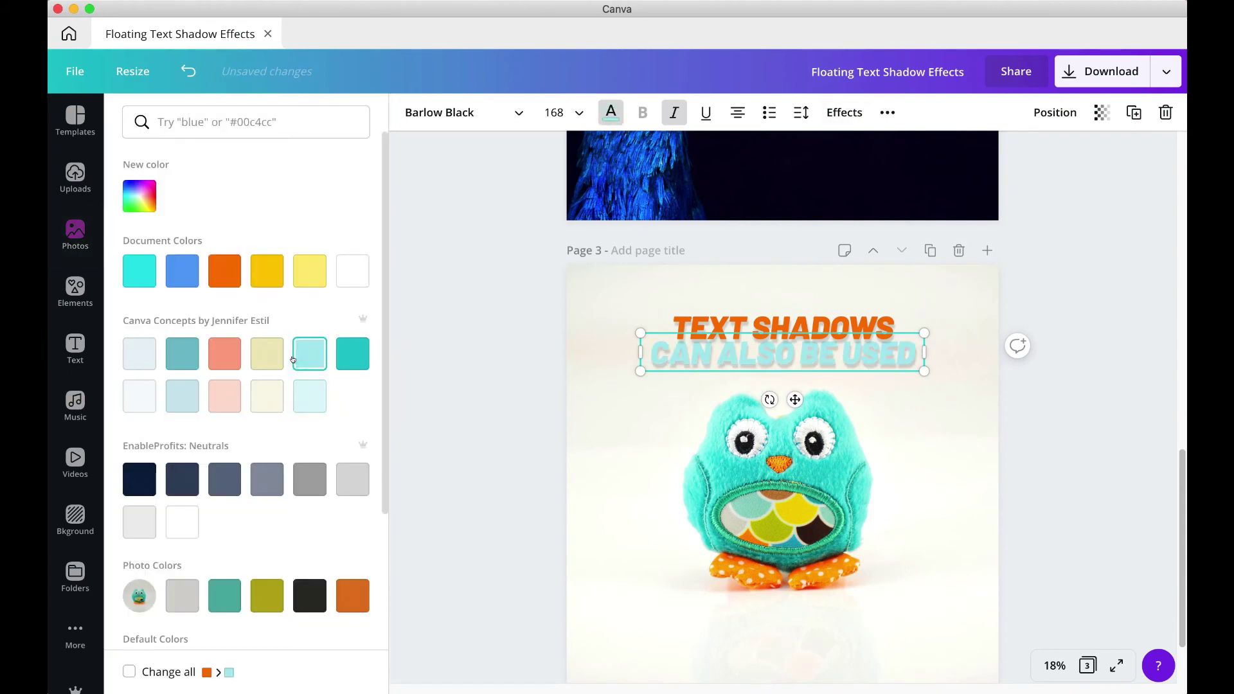
left_click(183, 481)
left_click(848, 395)
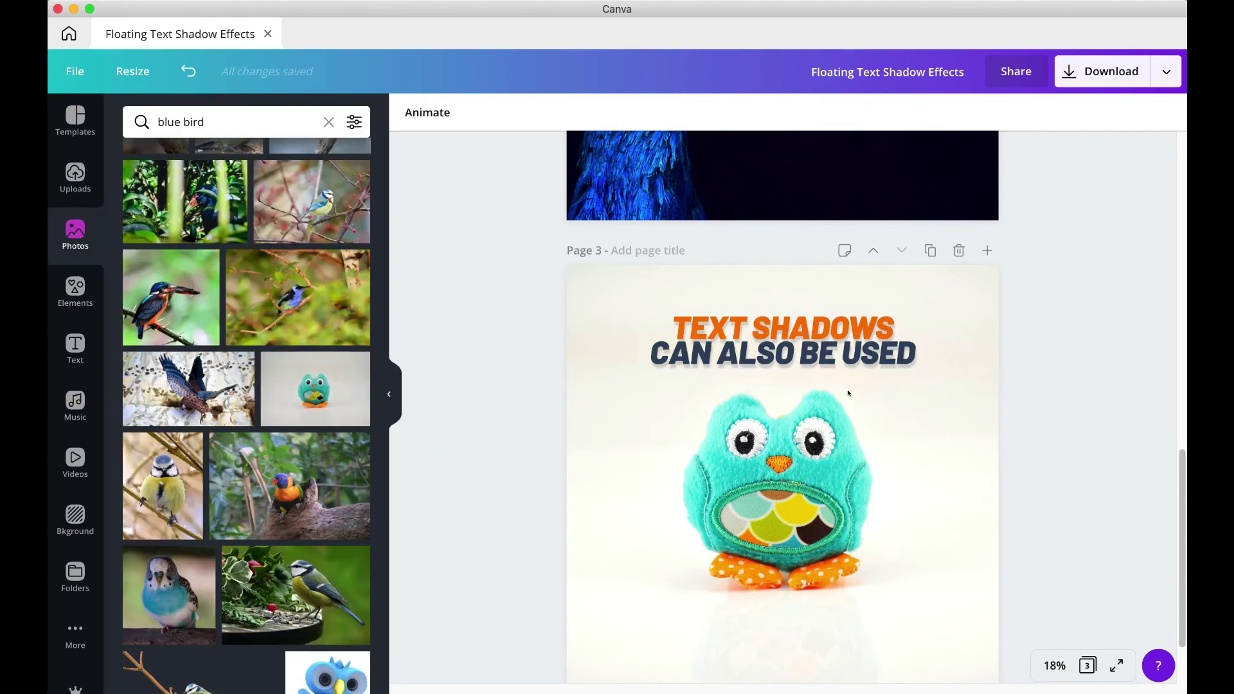
Step: Move the TEXT SHADOWS and CAN ALSO BE USED lines together slightly higher above the owl
left_click_drag(838, 362, 836, 360)
left_click_drag(1053, 281, 835, 346)
left_click(842, 386)
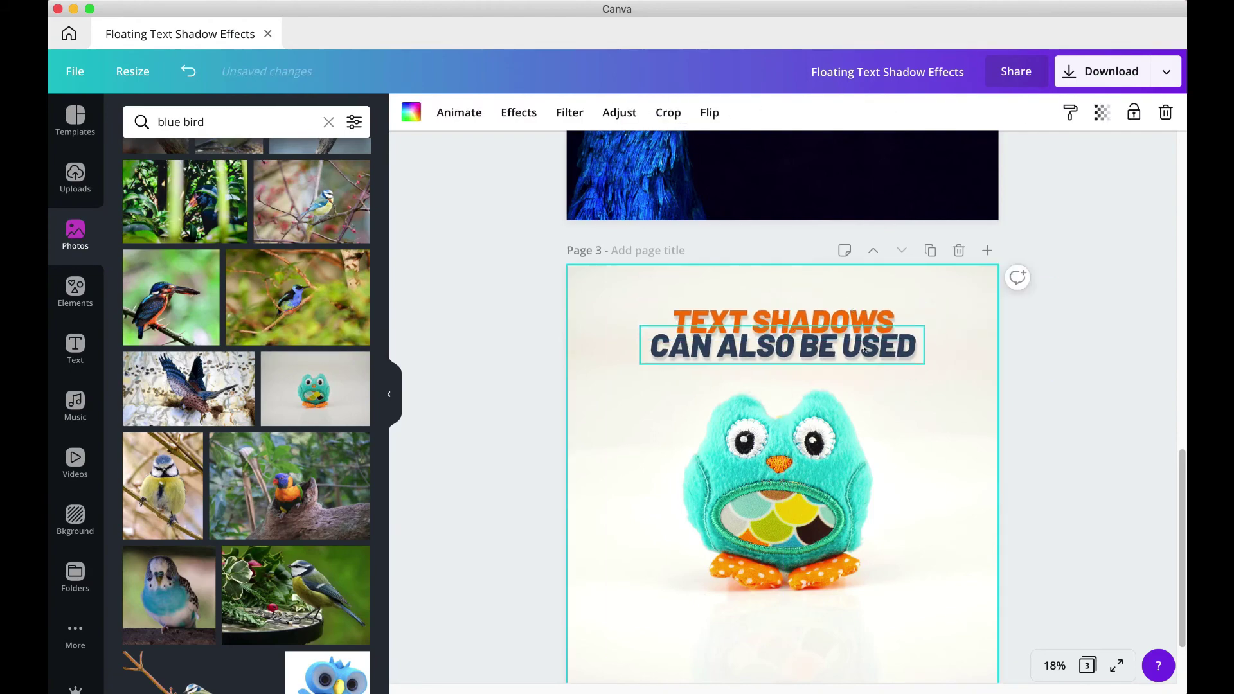
Step: Recolor the CAN ALSO BE USED line olive green from the photo's colors
left_click(836, 347)
left_click(611, 113)
left_click(267, 637)
left_click(499, 371)
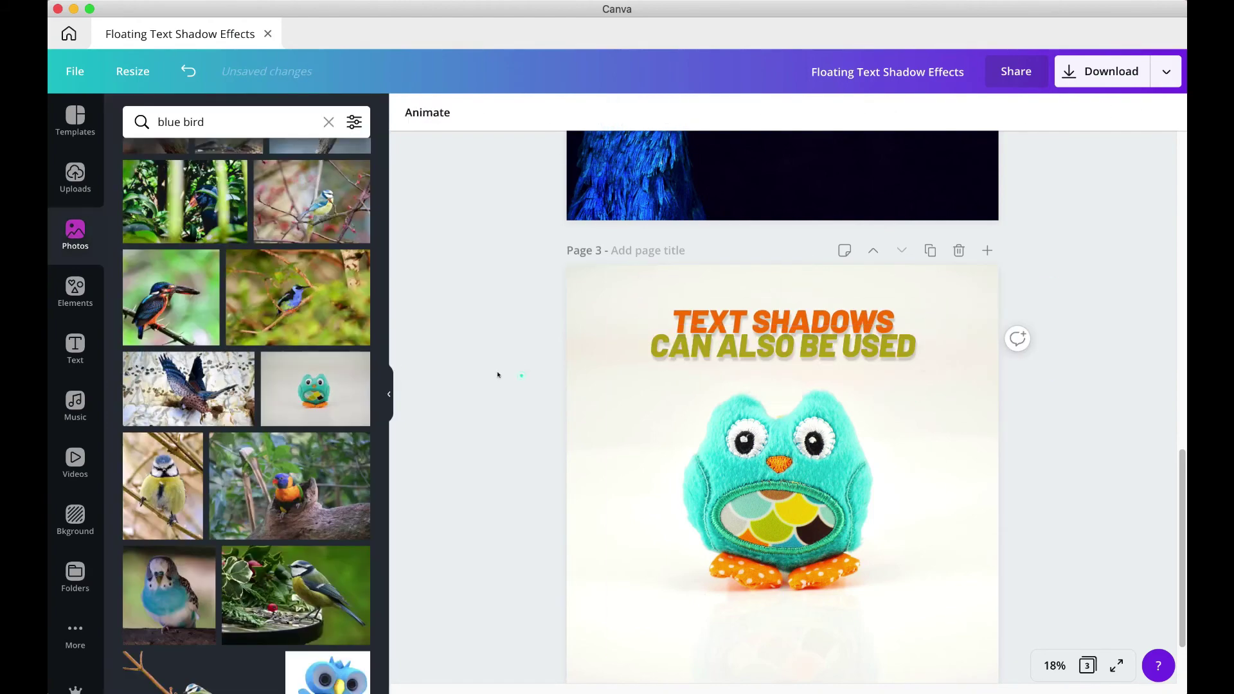
Step: Duplicate both headline lines and place the copies below the owl near the page's lower edge
left_click_drag(774, 360, 775, 360)
left_click(1134, 114)
scroll(936, 248, "down", 2)
left_click_drag(887, 233, 670, 534)
Step: Change the copied TEXT SHADOWS line below the owl to ON LIGHT IMAGES and delete the copied CAN ALSO BE USED line
left_click(887, 542)
type("ON L")
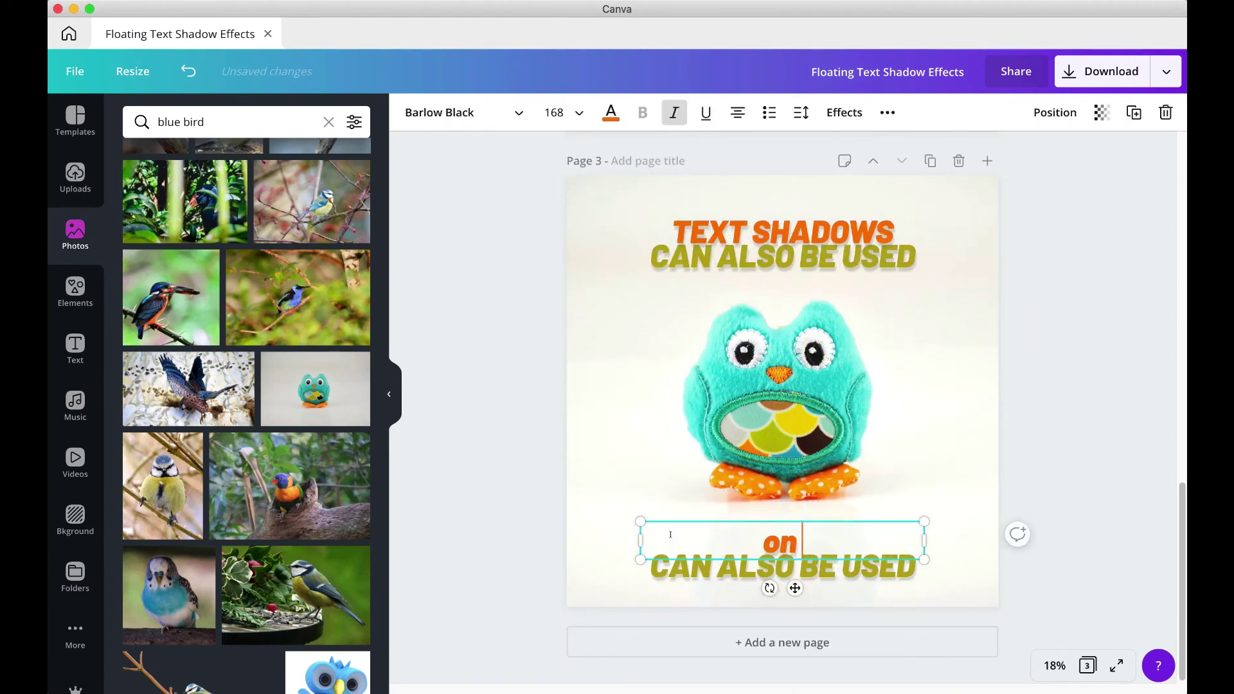
type("IGHT PHOTO")
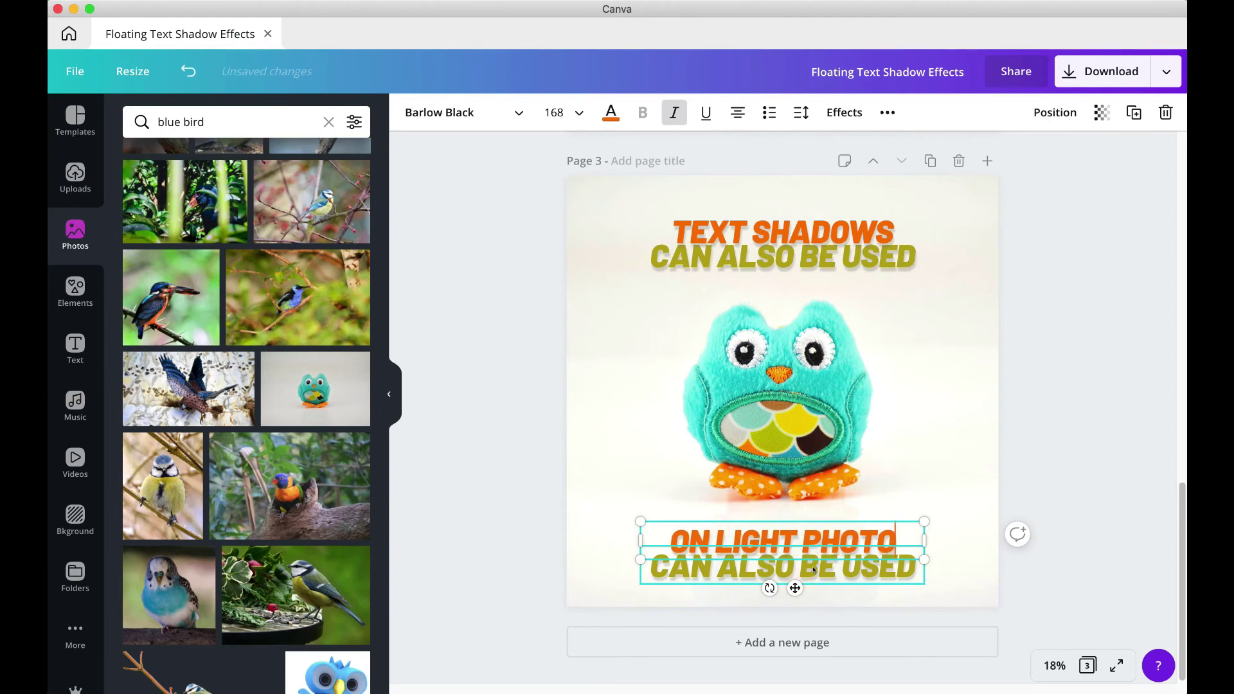
key("BackSpace")
key("BackSpace")
key("BackSpace")
key("BackSpace")
key("BackSpace")
type("IMAGES")
left_click(812, 568)
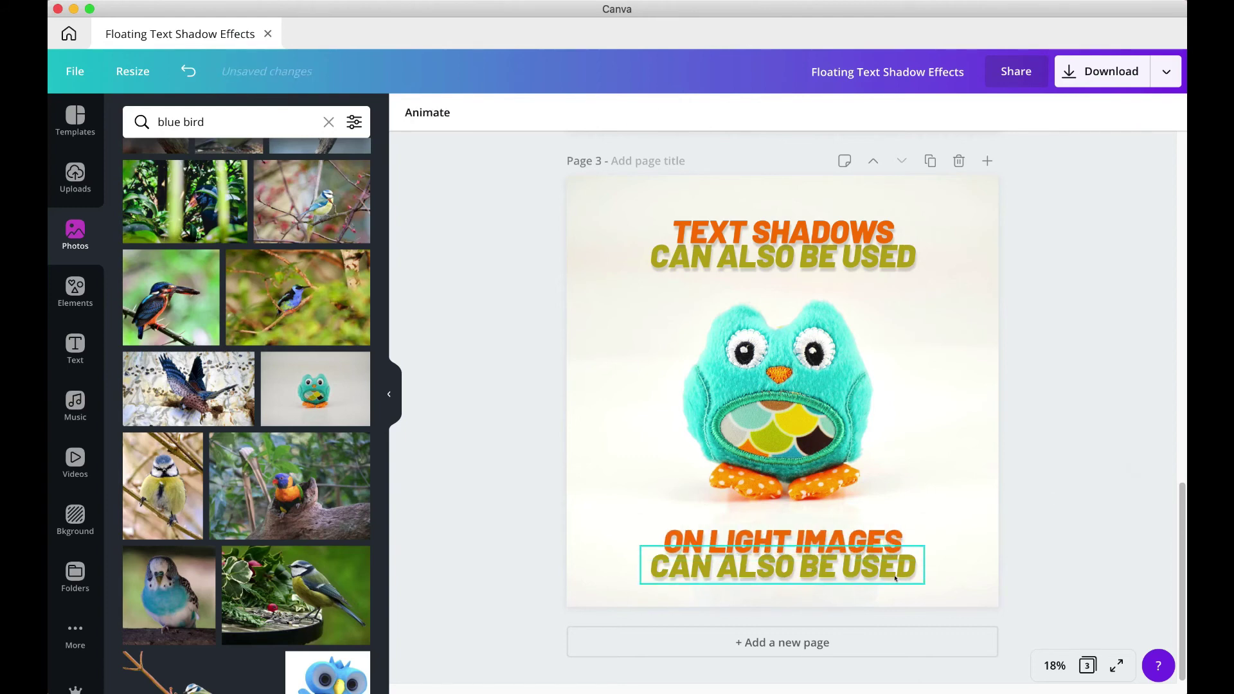
key("Delete")
Step: Recolor the ON LIGHT IMAGES line teal green from the photo's colors and shift it slightly down
left_click(810, 533)
left_click(844, 112)
left_click(357, 405)
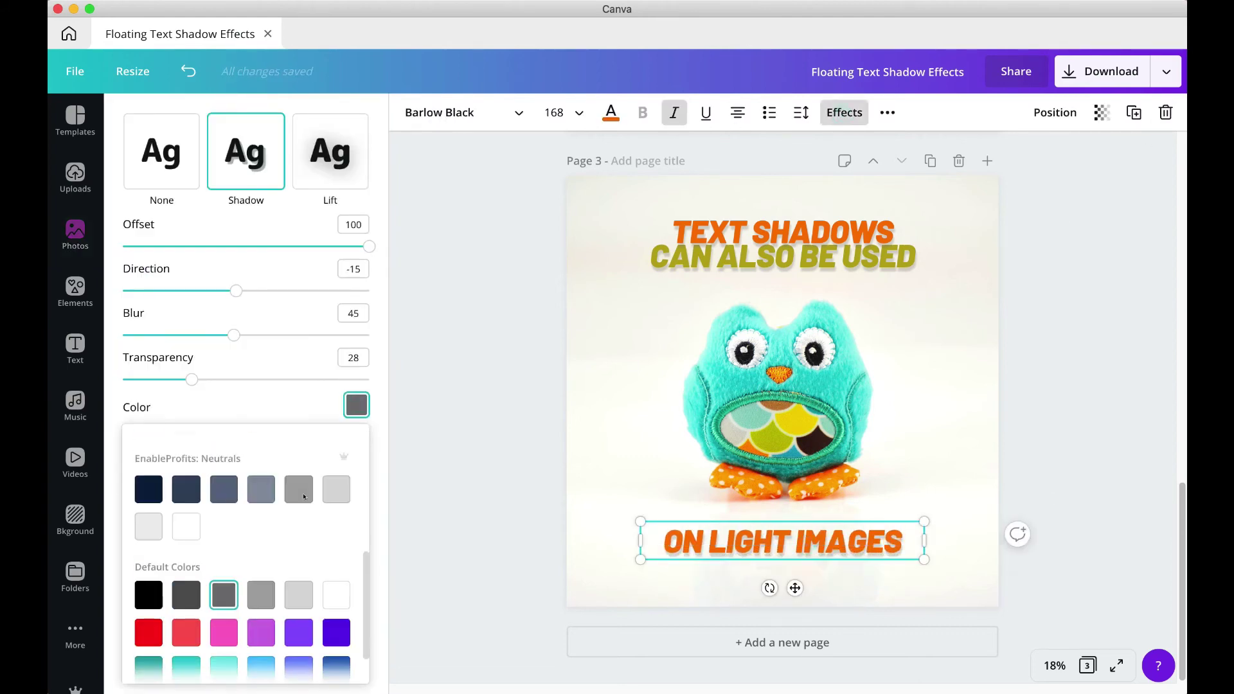
scroll(303, 497, "down", 5)
left_click(611, 112)
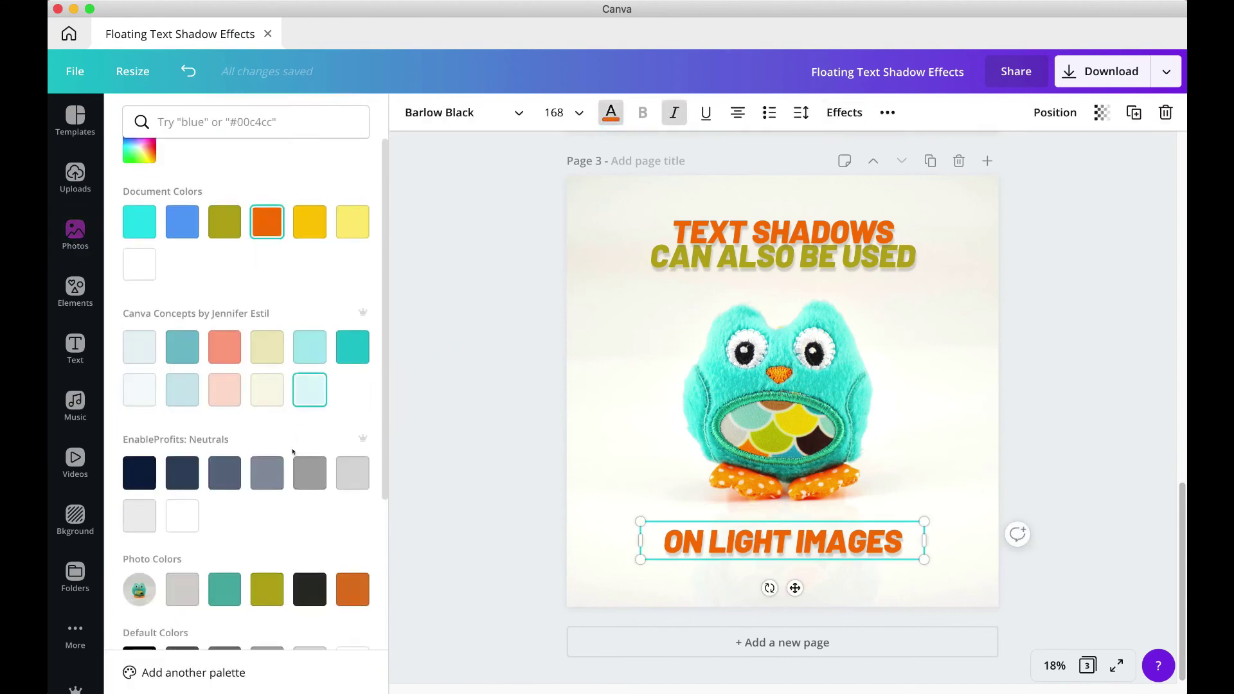
scroll(209, 461, "down", 3)
left_click(225, 460)
left_click(477, 499)
left_click_drag(816, 534, 817, 539)
left_click_drag(770, 209, 839, 257)
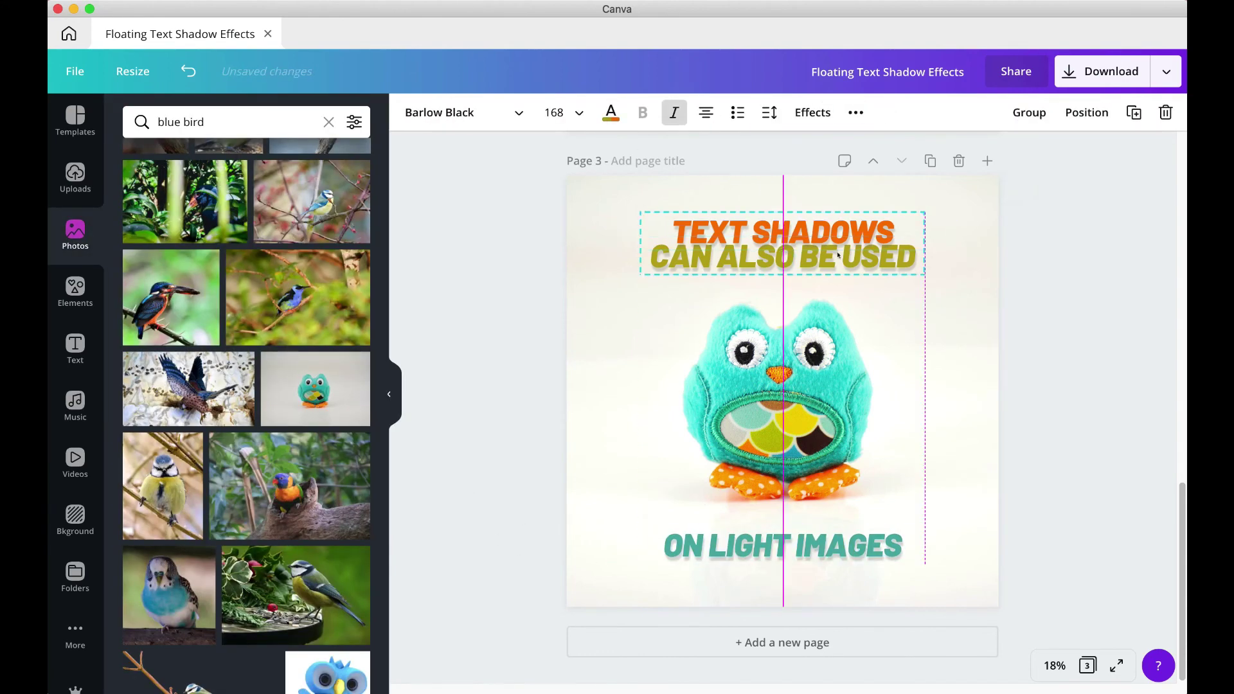
left_click(1028, 281)
Step: Raise the TEXT SHADOWS line's shadow transparency to 65 and set its shadow color to black
left_click(823, 232)
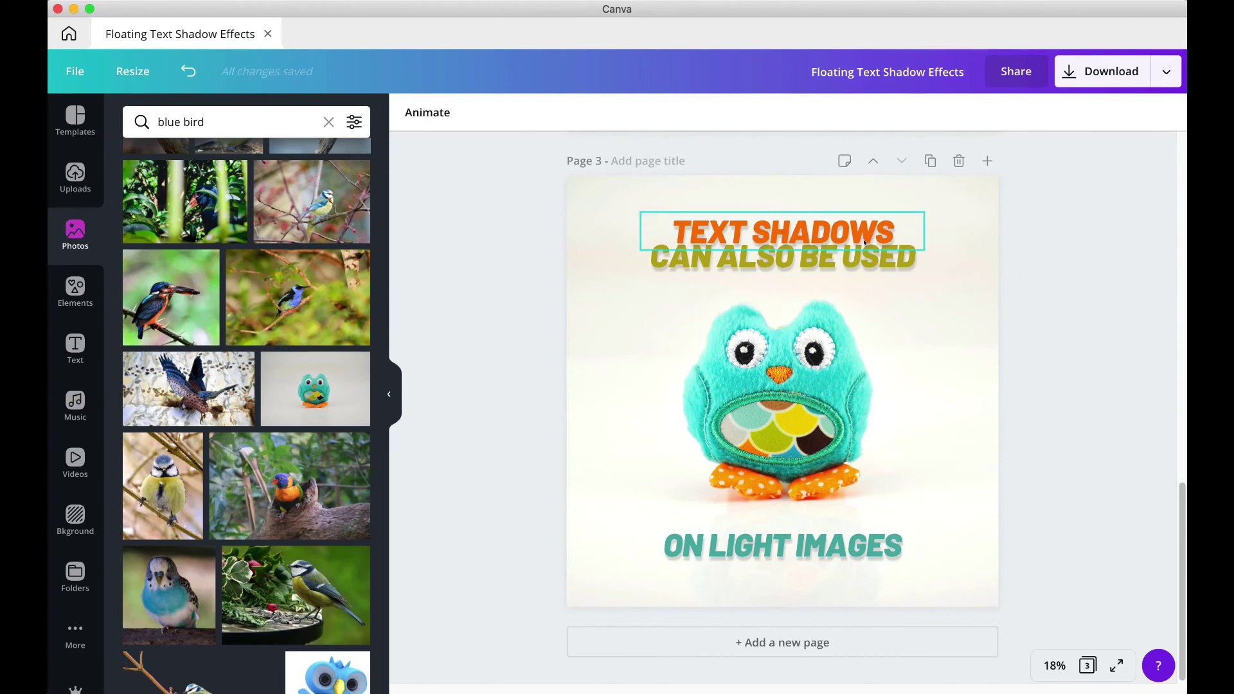
left_click(844, 113)
left_click_drag(191, 381, 287, 390)
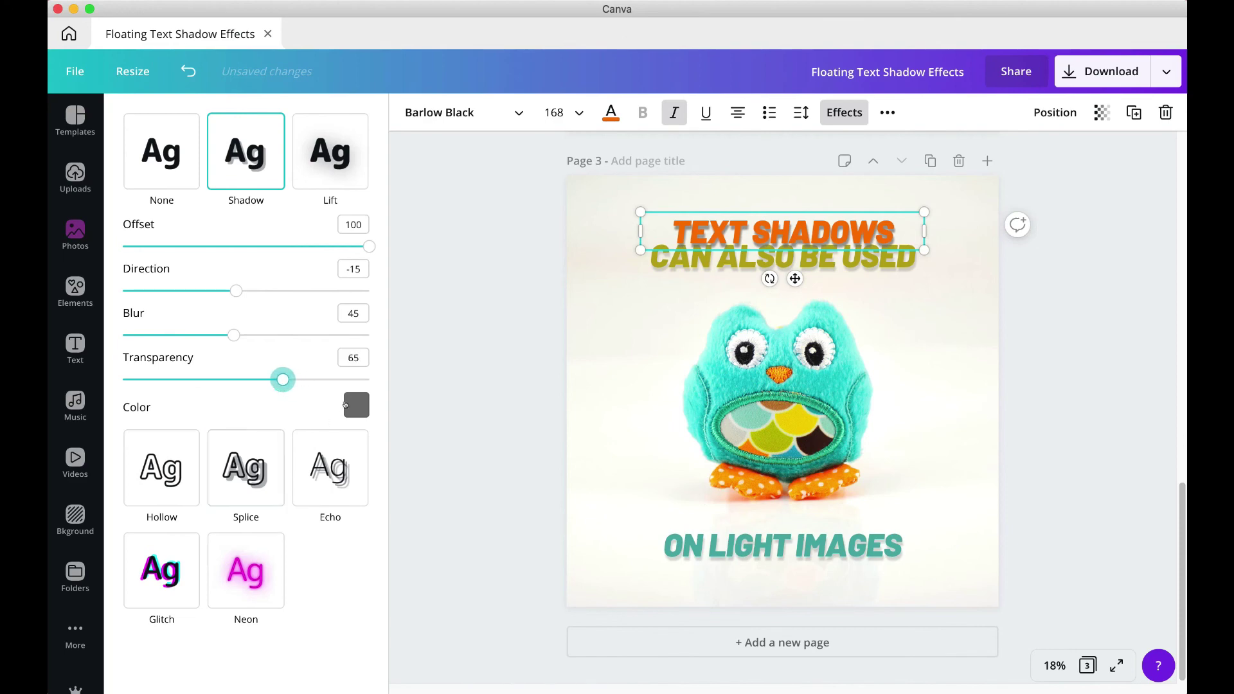
left_click(345, 404)
scroll(186, 547, "down", 2)
left_click(187, 543)
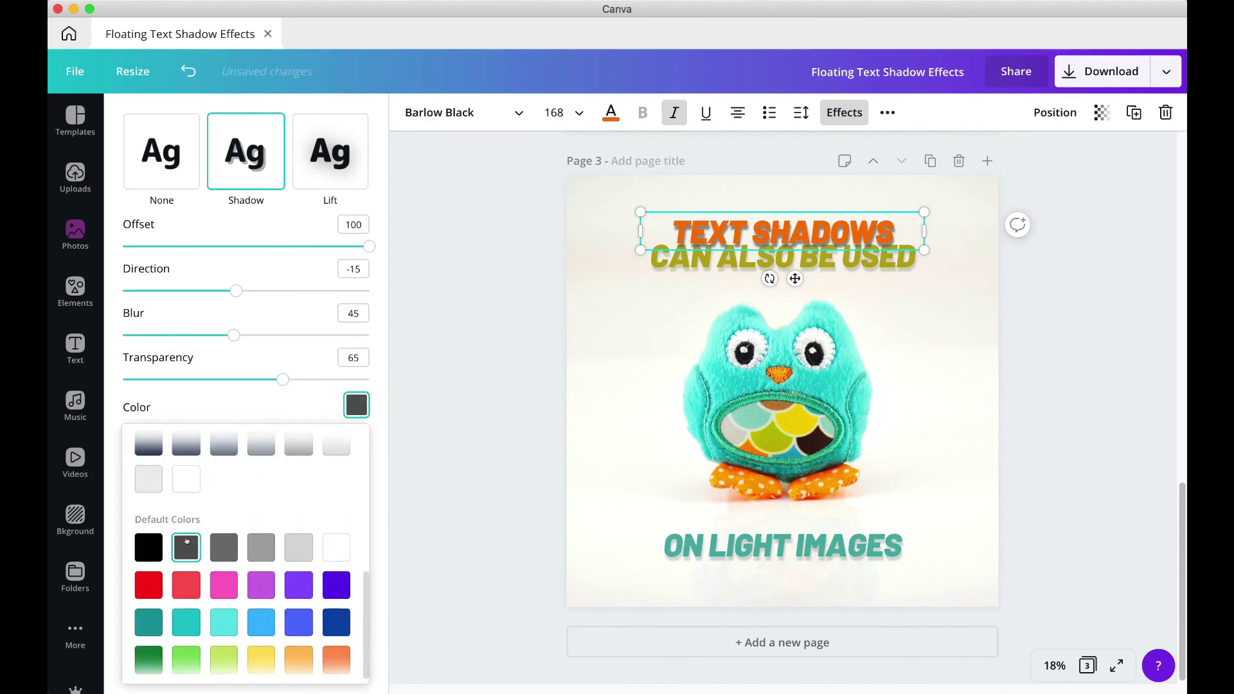
left_click(139, 547)
left_click(186, 547)
left_click(148, 547)
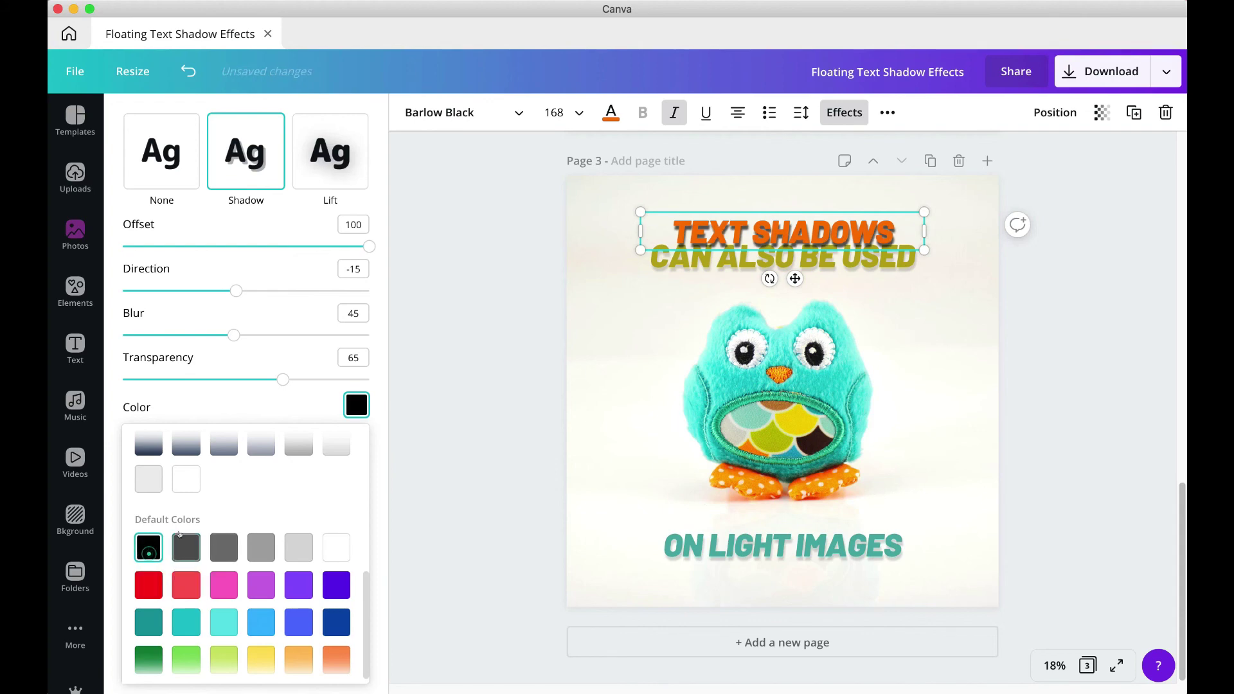
Step: Compare the dark neutral shadow colors for the TEXT SHADOWS line, keep black and set the shadow transparency to 70
scroll(180, 534, "up", 1)
left_click(148, 463)
left_click(186, 462)
left_click(224, 462)
left_click(149, 568)
left_click(183, 569)
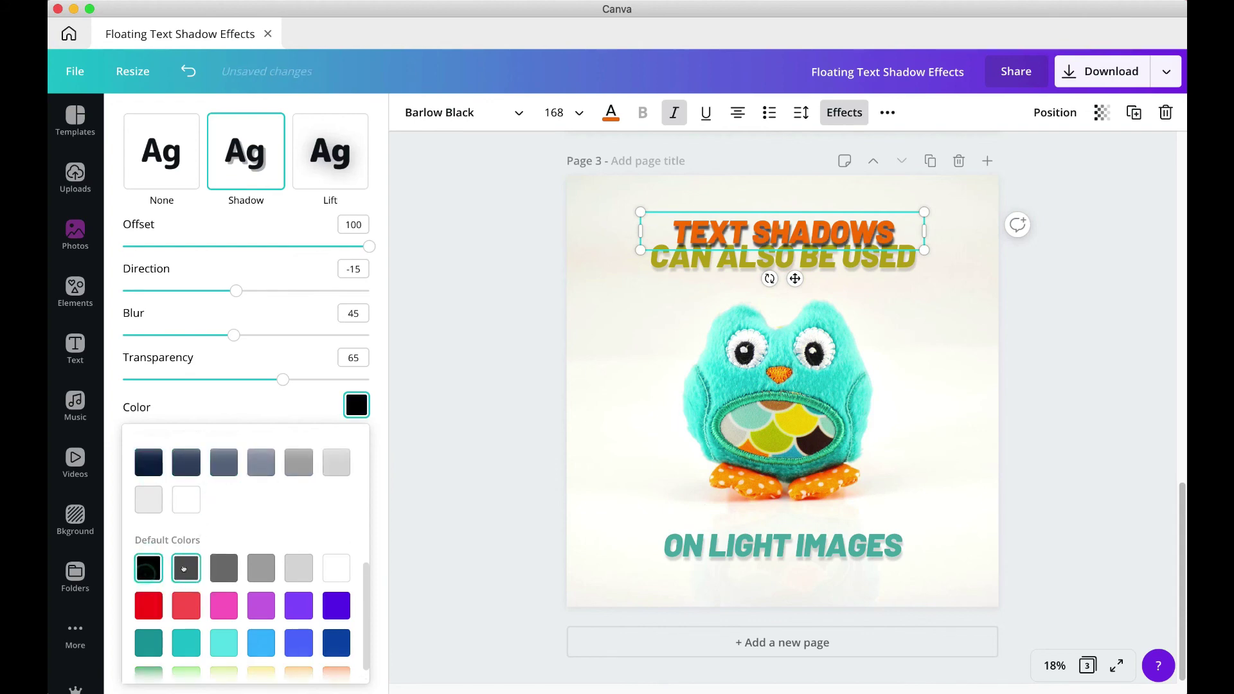
left_click_drag(283, 379, 310, 395)
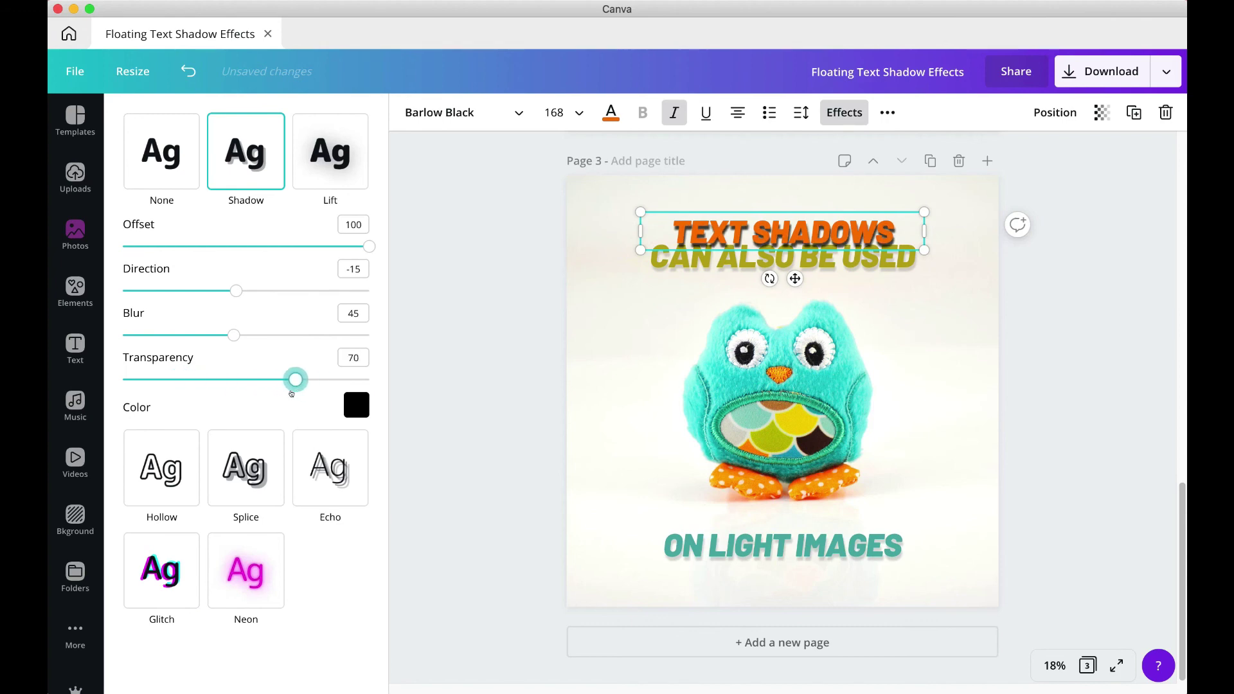
Step: Set the CAN ALSO BE USED line's shadow transparency to 70 and its shadow color to black
left_click(702, 275)
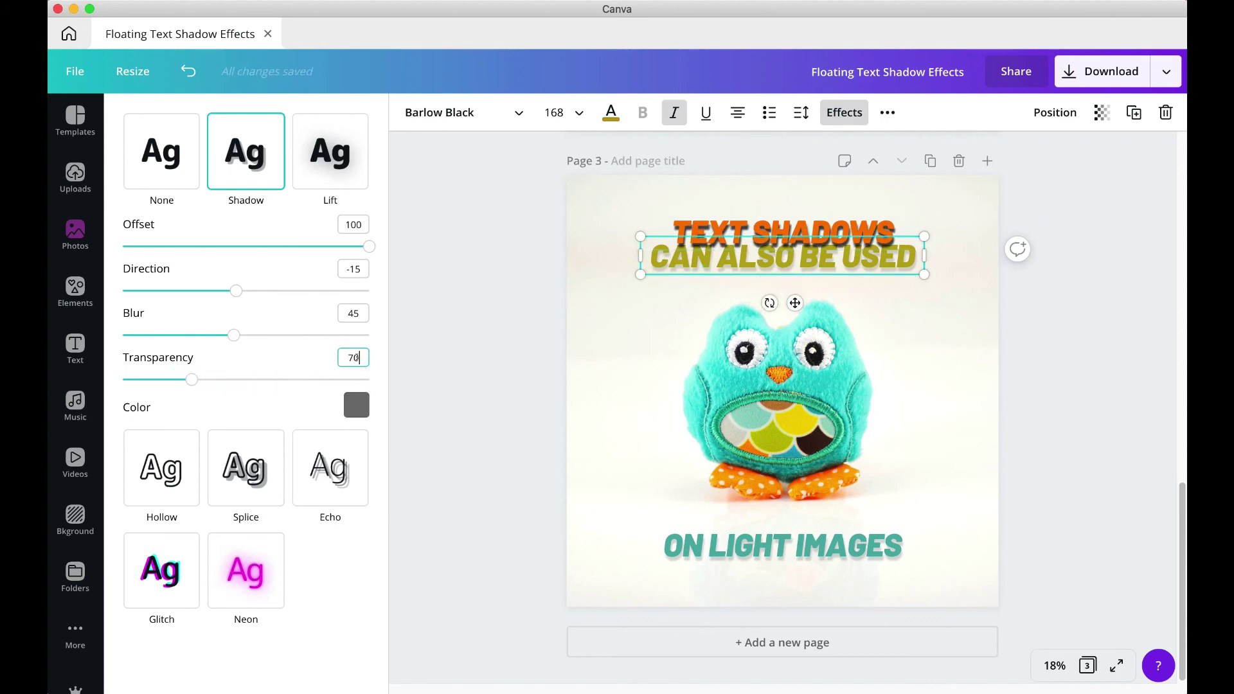
key("Return")
left_click(844, 113)
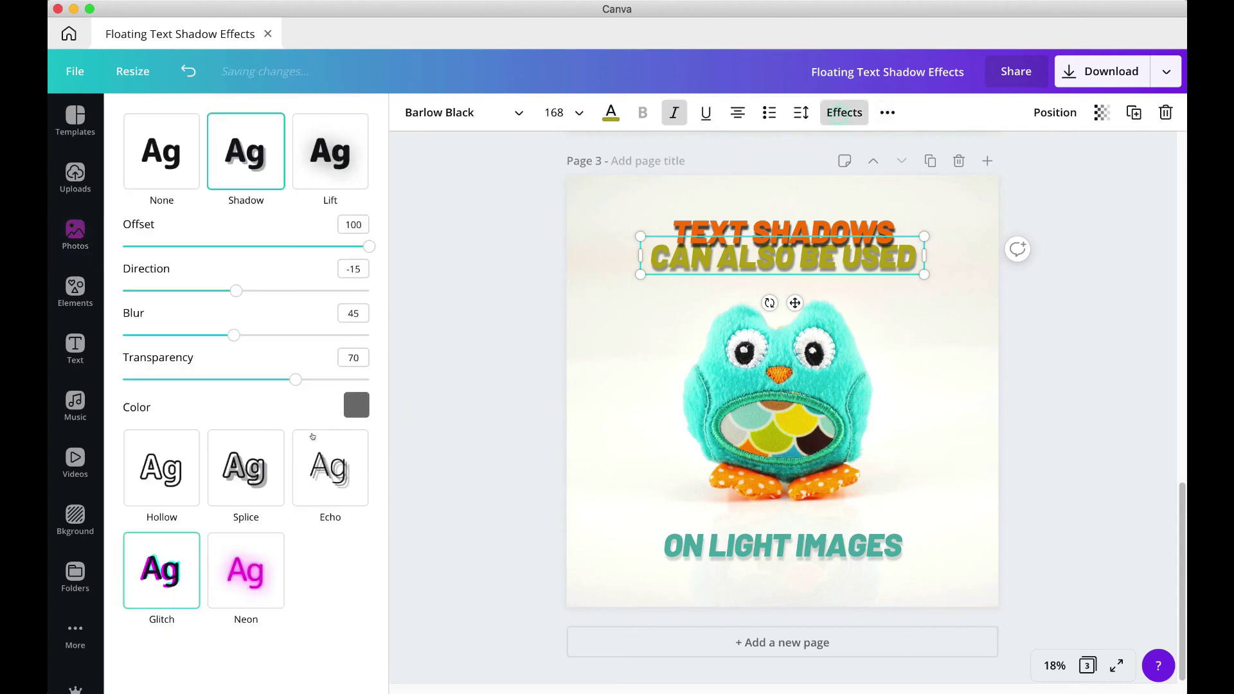
left_click(353, 402)
scroll(244, 579, "down", 3)
left_click(149, 538)
left_click(464, 415)
Step: Set the ON LIGHT IMAGES line's shadow color to black and raise its shadow transparency to match the other two headline lines
left_click(678, 559)
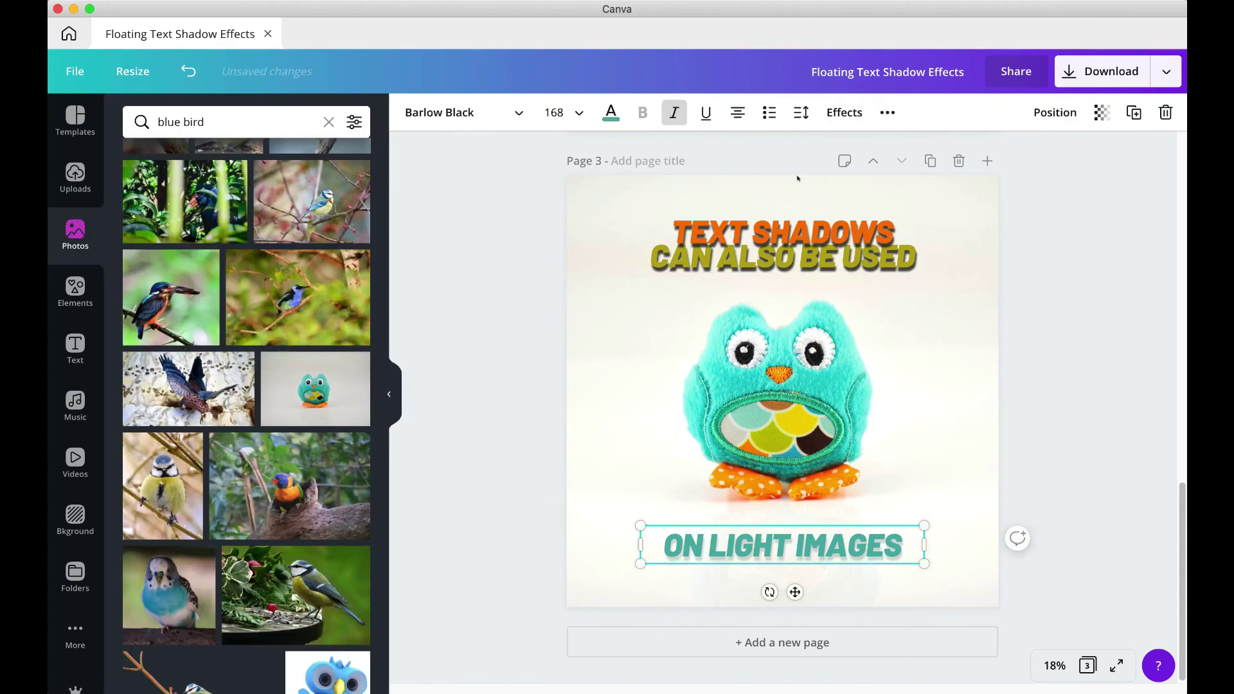
left_click(844, 112)
left_click(356, 405)
scroll(245, 579, "down", 3)
left_click(149, 538)
scroll(262, 460, "up", 3)
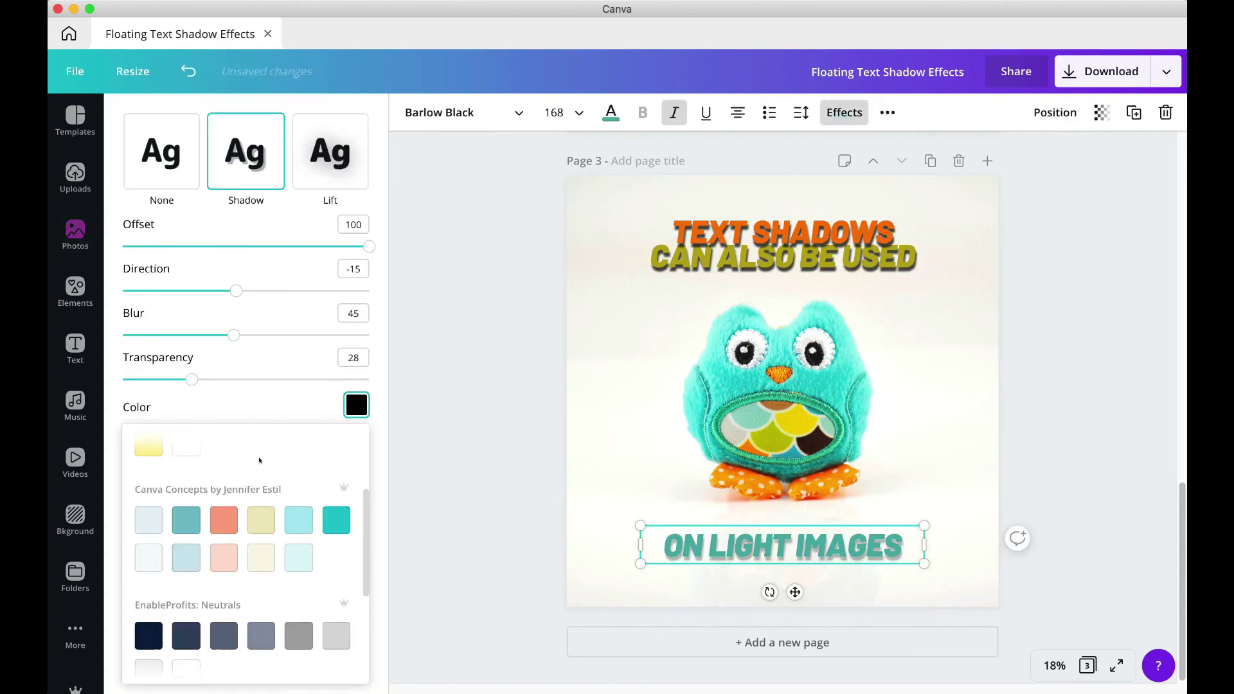
left_click(252, 352)
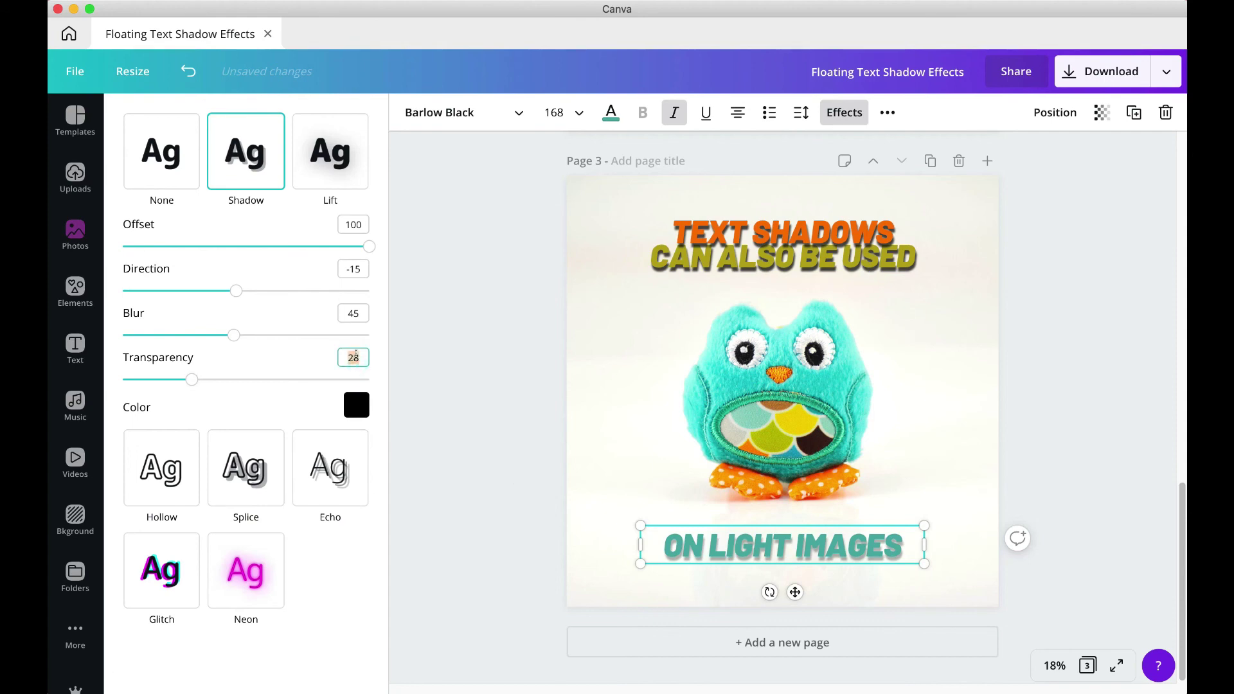
left_click(516, 427)
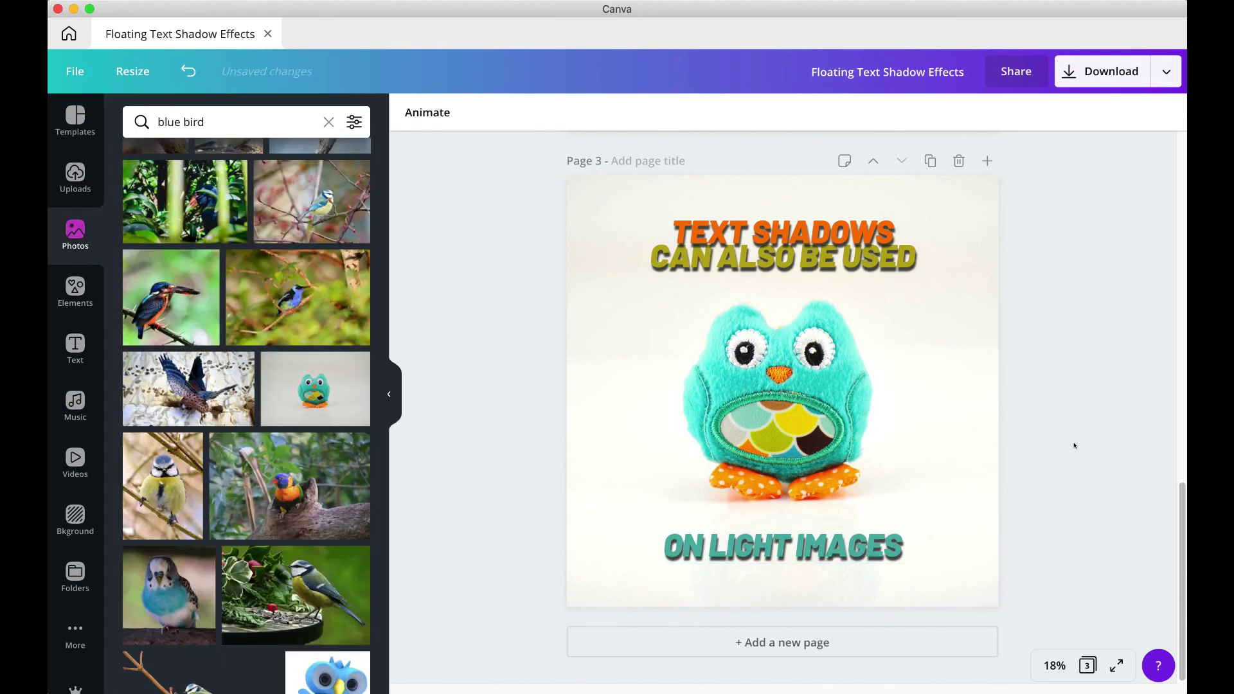
Step: Review the headline shadows on the canyon, peacock and toy owl pages, ending on the owl page
scroll(1075, 446, "up", 5)
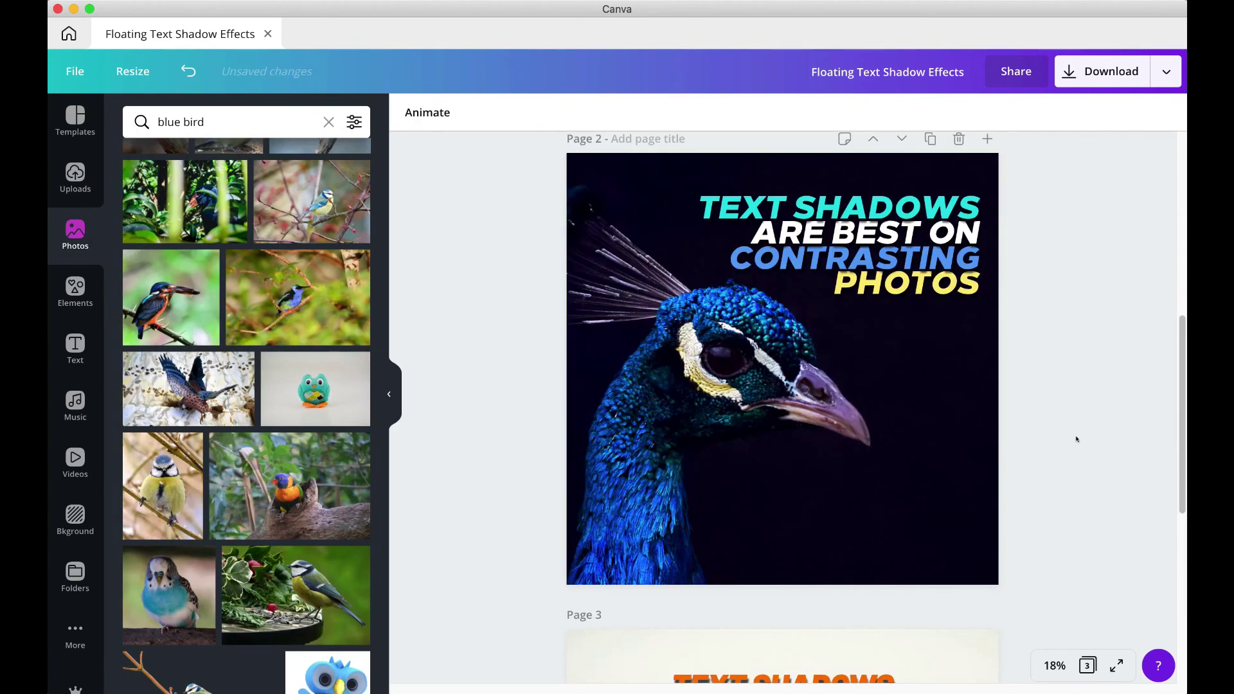
scroll(1077, 439, "up", 5)
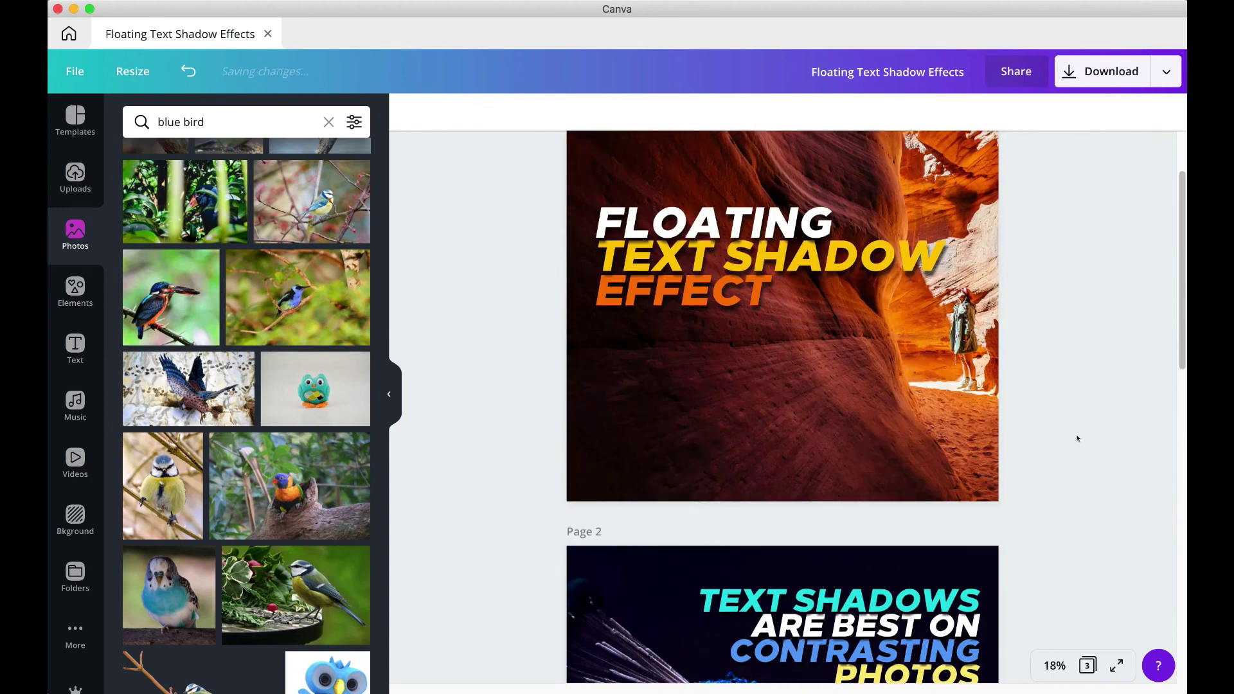
scroll(1077, 439, "up", 2)
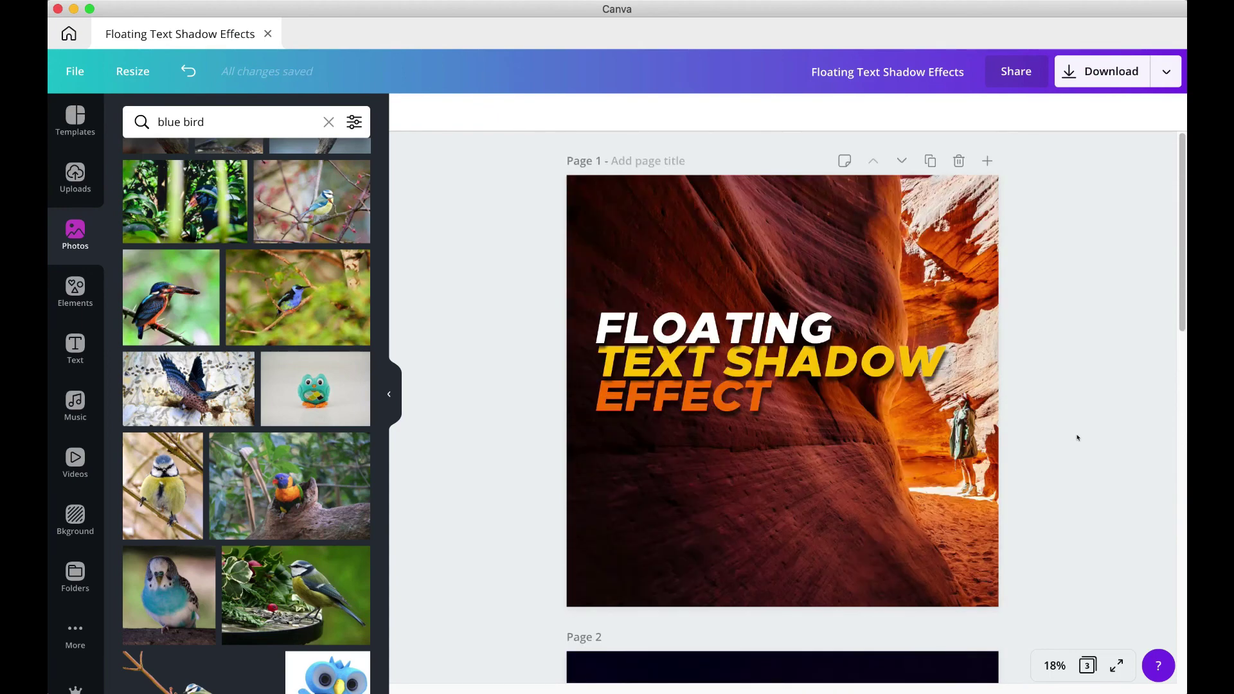
scroll(1078, 437, "down", 5)
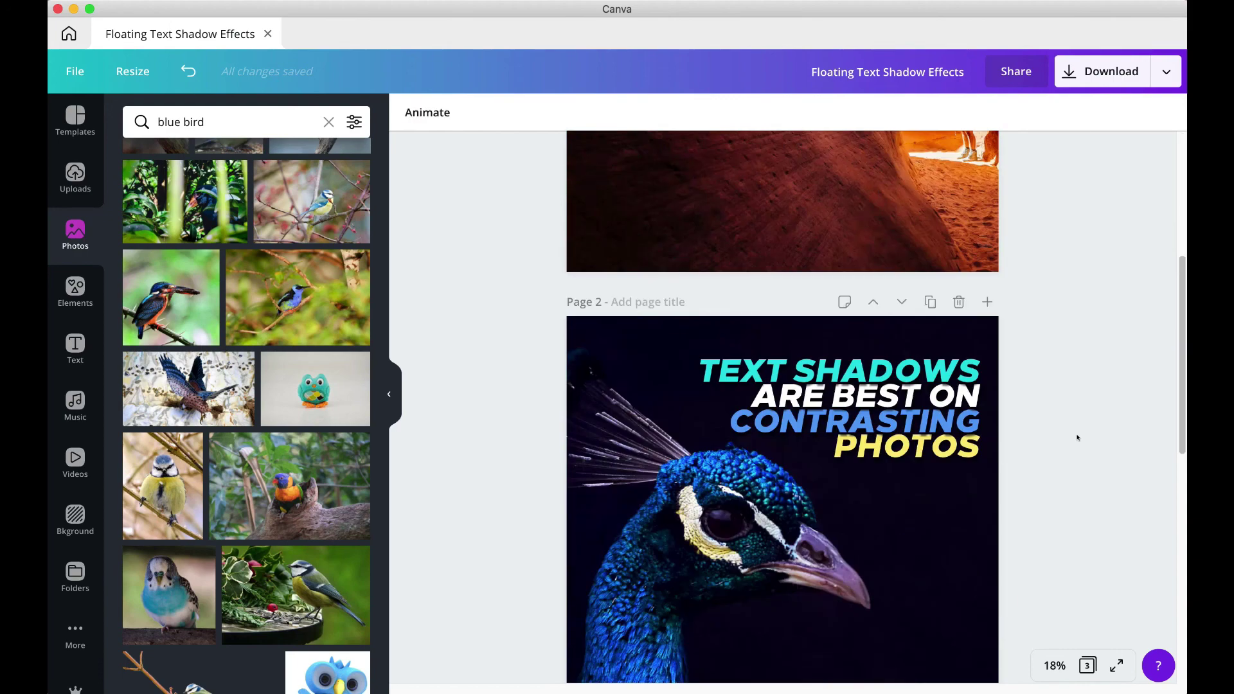
scroll(1078, 438, "down", 6)
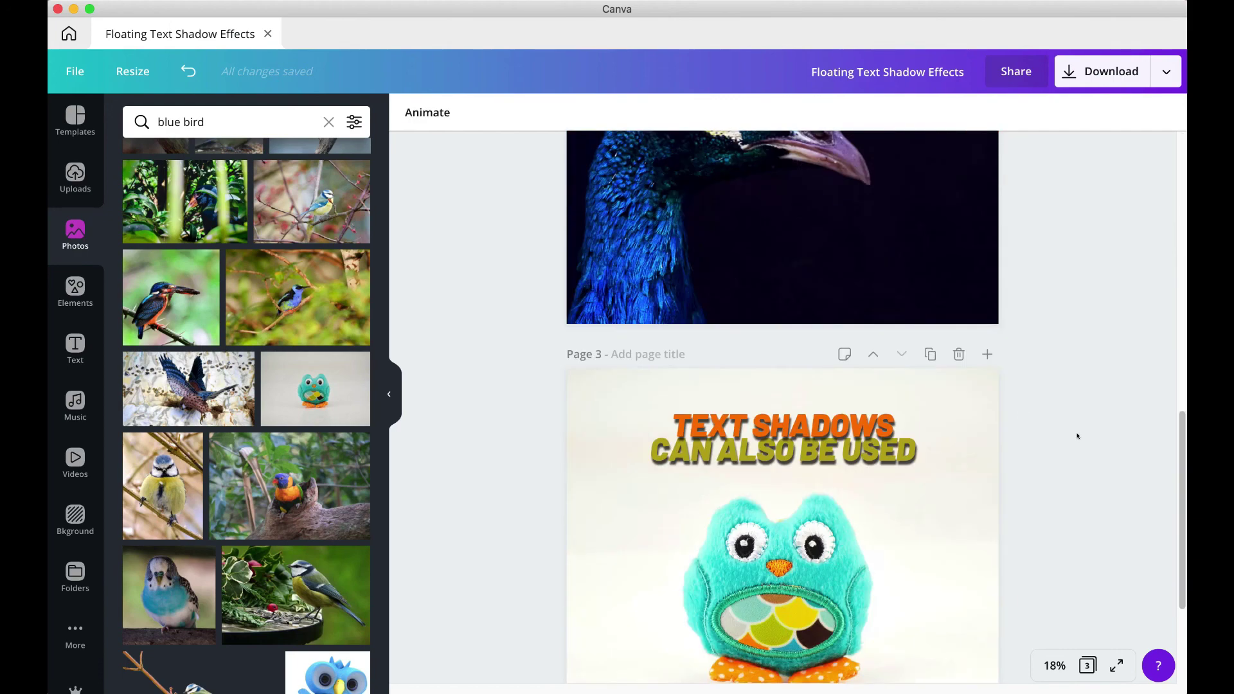
scroll(1078, 437, "down", 3)
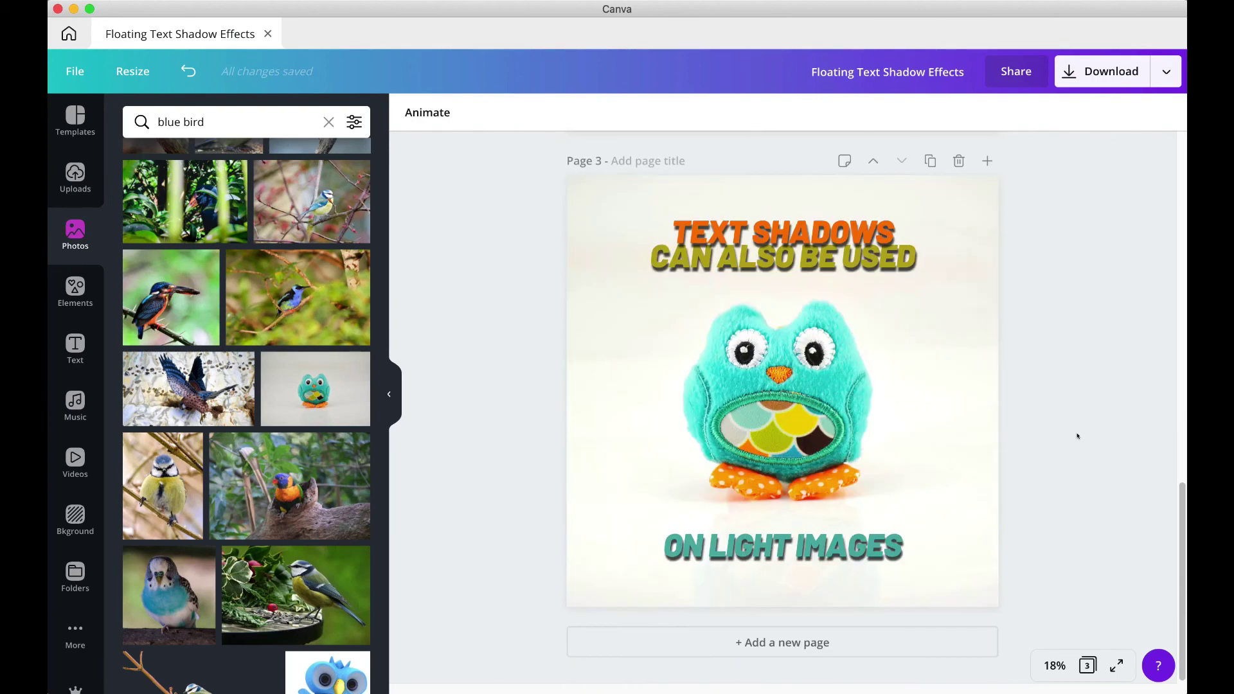